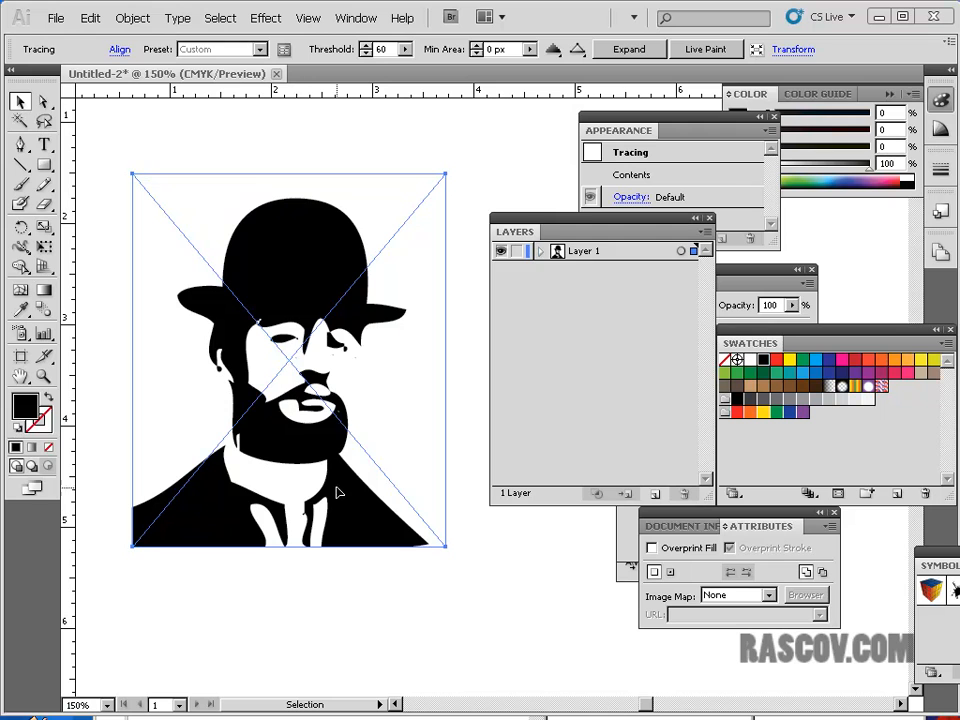
Step: Expand the live-traced portrait with both Object and Fill included
left_click(115, 19)
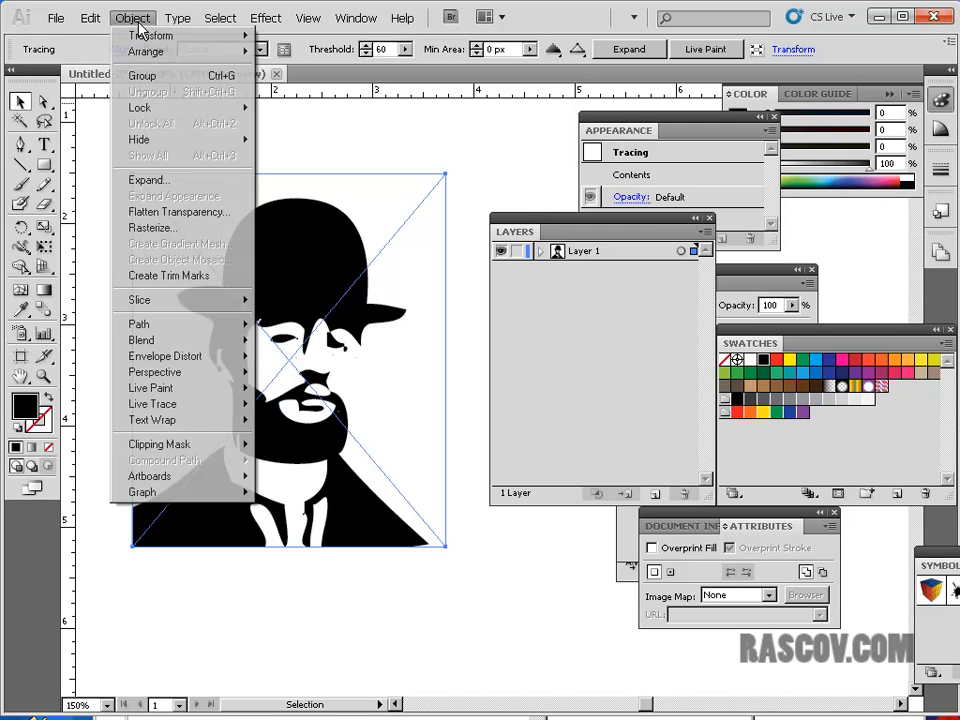
left_click(150, 181)
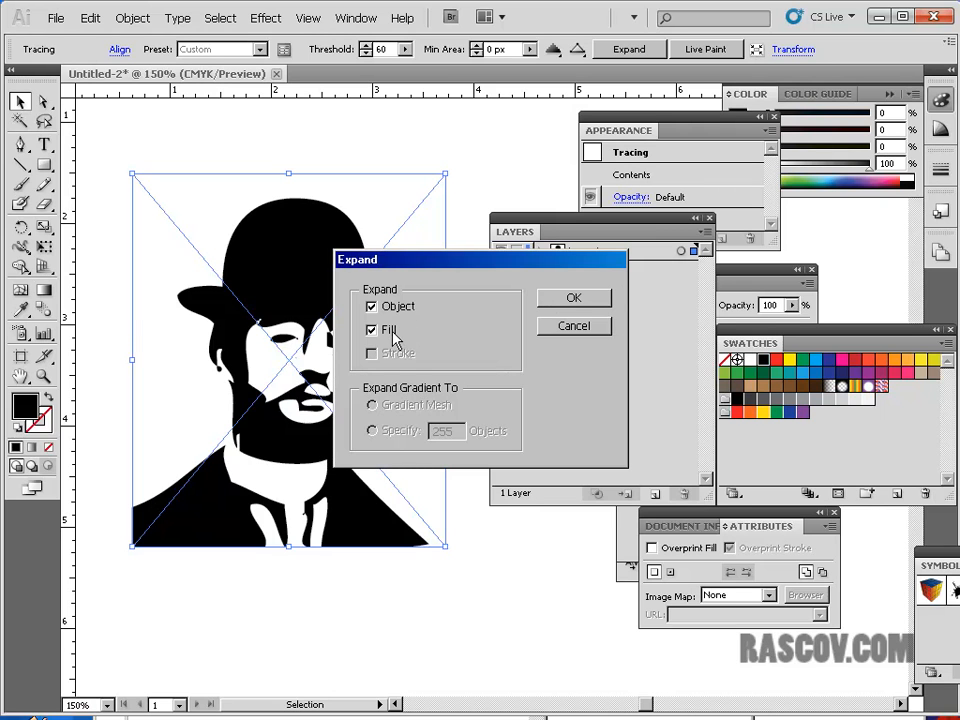
left_click(586, 302)
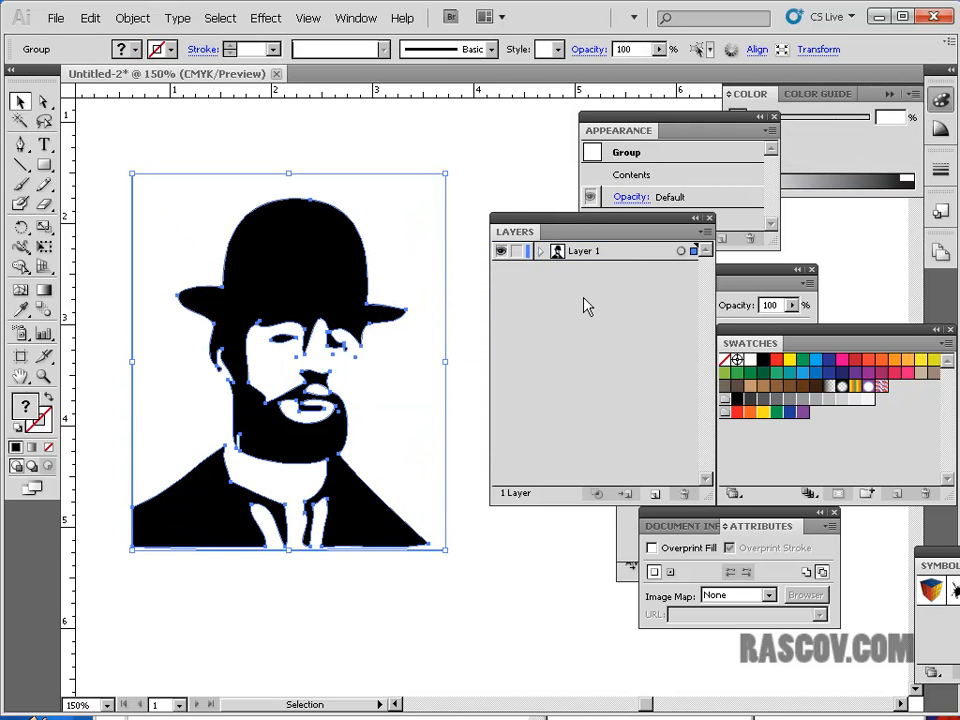
Step: Move the expanded portrait group slightly up and to the left on the artboard
left_click(154, 144)
left_click(287, 253)
left_click(324, 156)
mouse_move(309, 253)
left_mouse_down()
mouse_move(352, 213)
mouse_move(289, 220)
mouse_move(253, 276)
left_mouse_up()
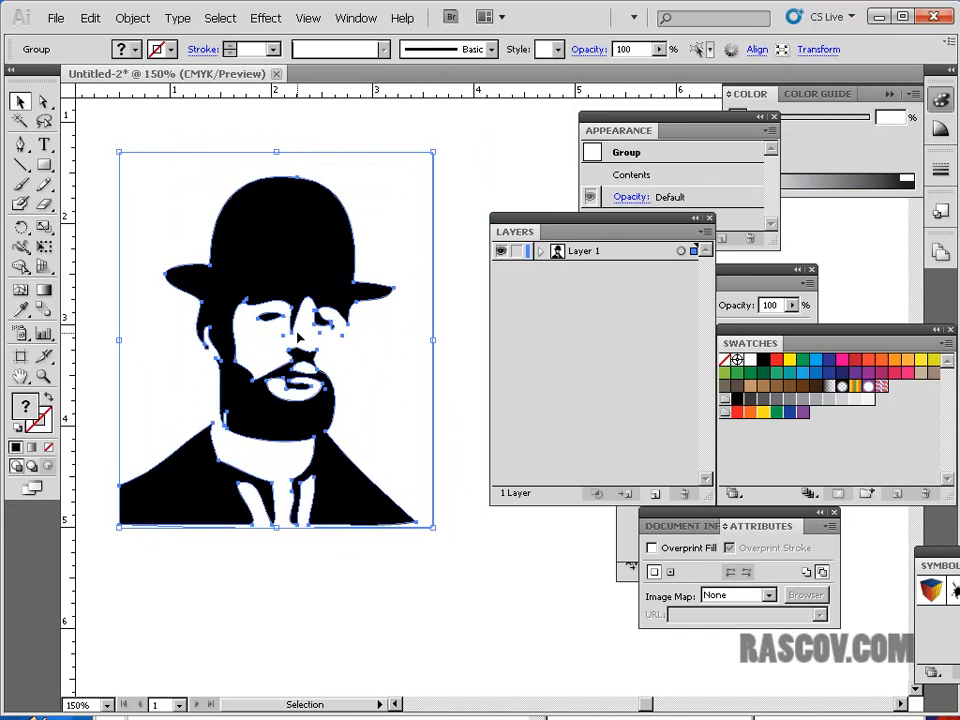
Step: Examine the expanded portrait's vector paths and anchor points up close, from the face to the whole figure
key("ctrl")
key("ctrl+plus")
key("ctrl+plus")
key("ctrl+plus")
left_click_drag(159, 251, 319, 266)
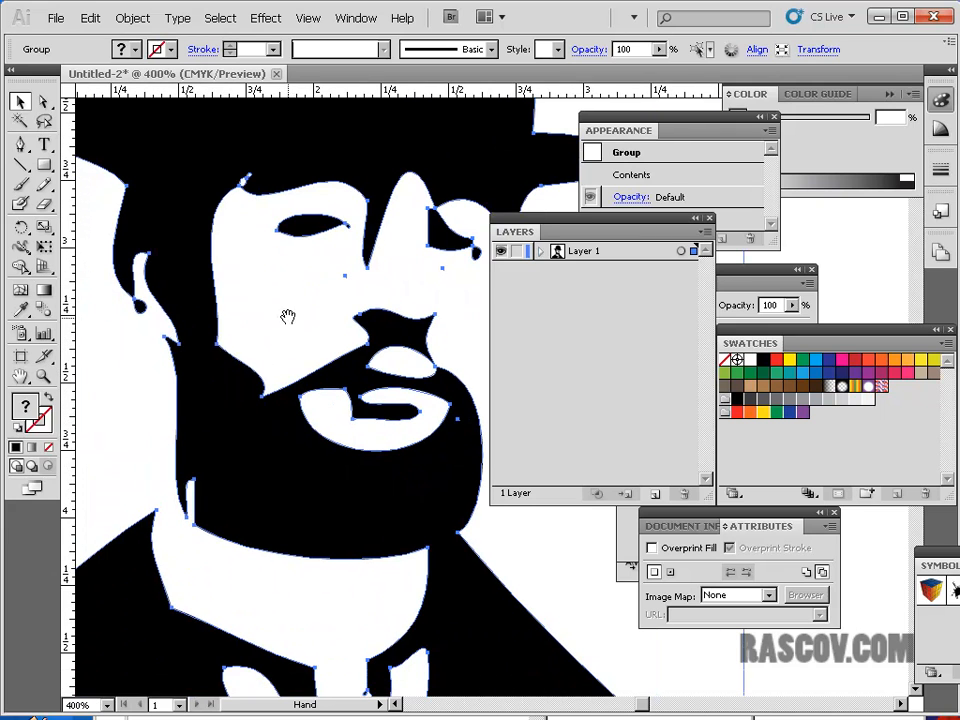
left_click_drag(387, 370, 250, 490)
left_click_drag(251, 240, 467, 95)
key("ctrl+minus")
key("ctrl+minus")
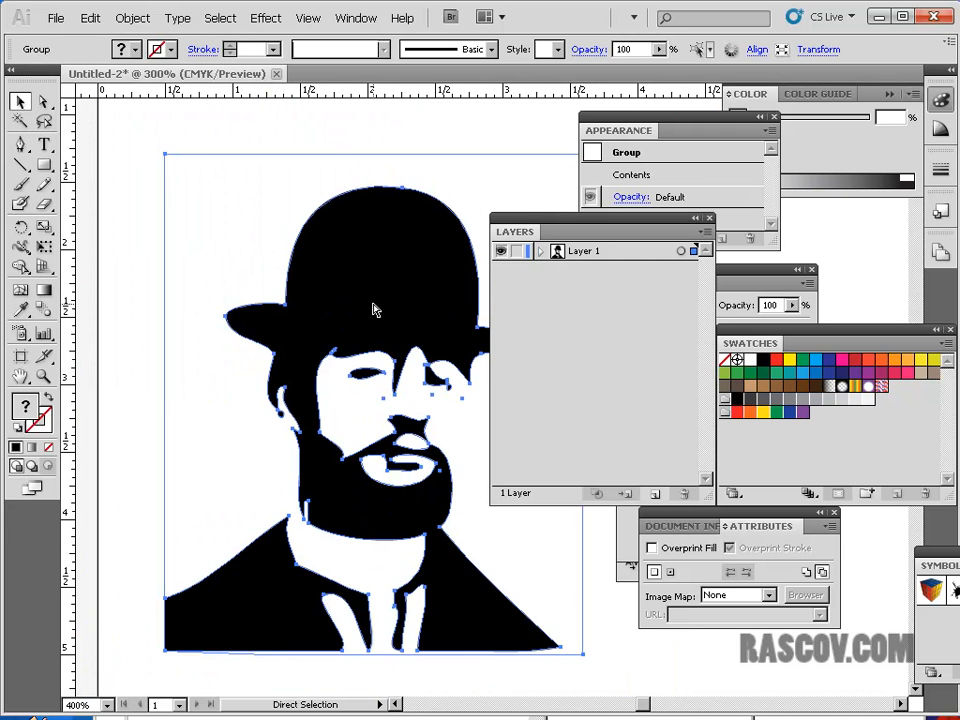
left_click_drag(360, 267, 288, 237)
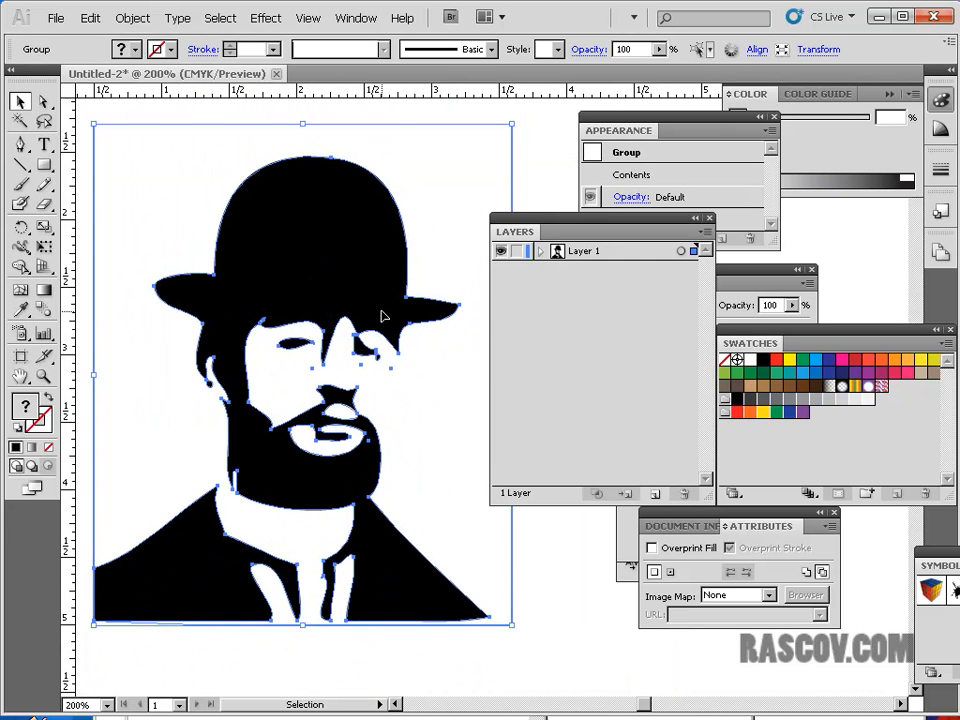
Step: Try to reshape the hat's right side by lengthening the direction handle of the anchor point above the brim
left_click(44, 101)
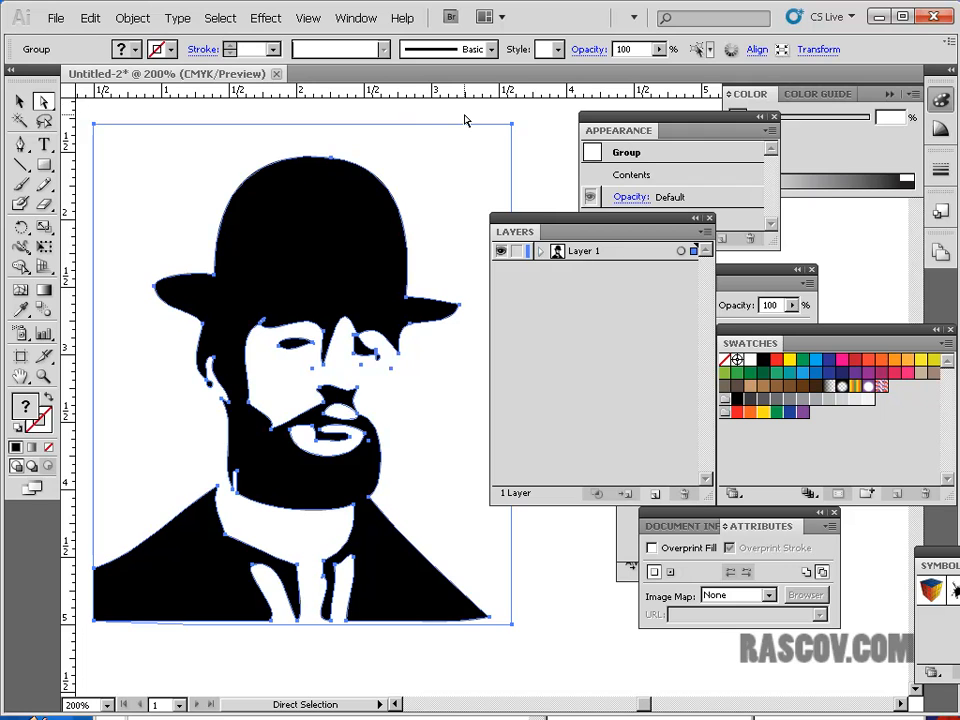
left_click(398, 335)
left_click(412, 300)
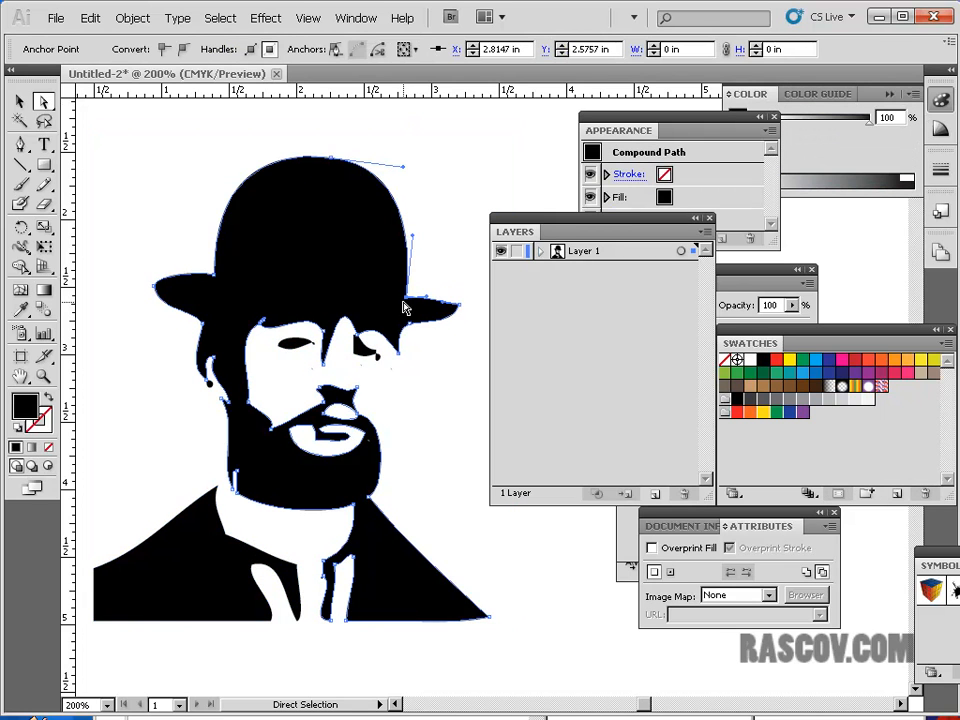
mouse_move(411, 236)
left_mouse_down()
mouse_move(435, 214)
mouse_move(412, 216)
left_mouse_up()
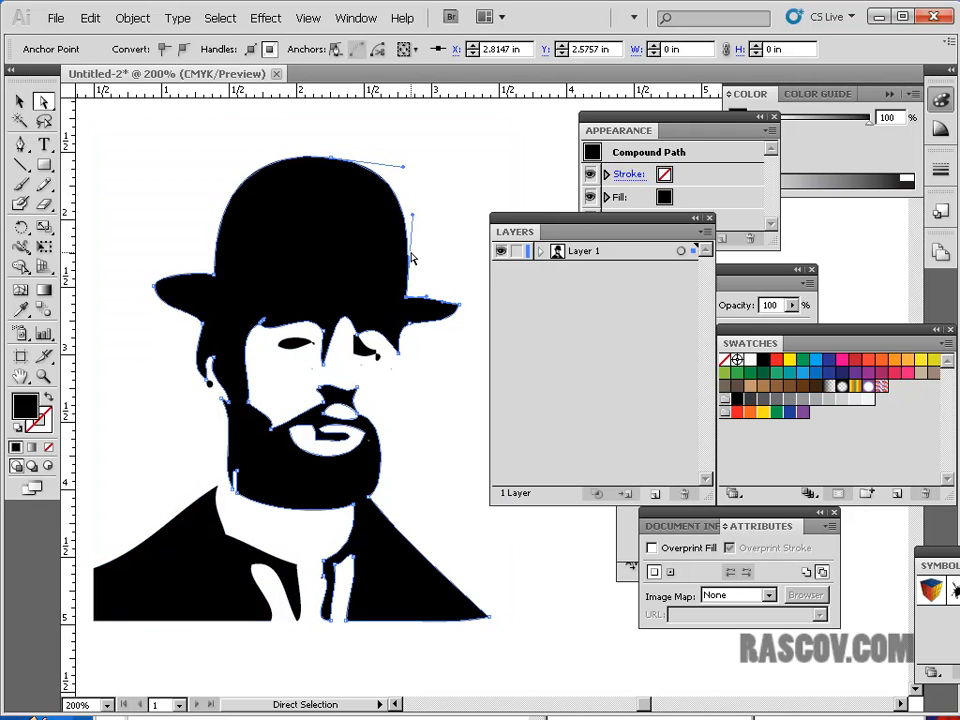
Step: Undo the handle adjustment on the hat's right side
left_click(88, 20)
left_click(118, 35)
left_click(88, 20)
left_click(118, 35)
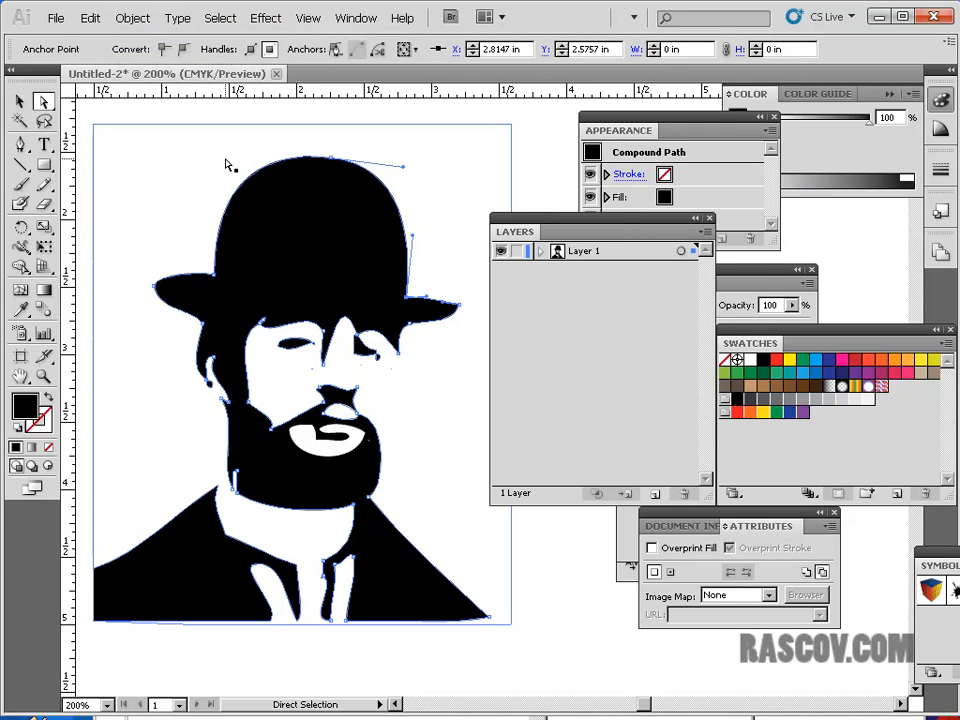
Step: Select the whole portrait artwork and group it
key("v")
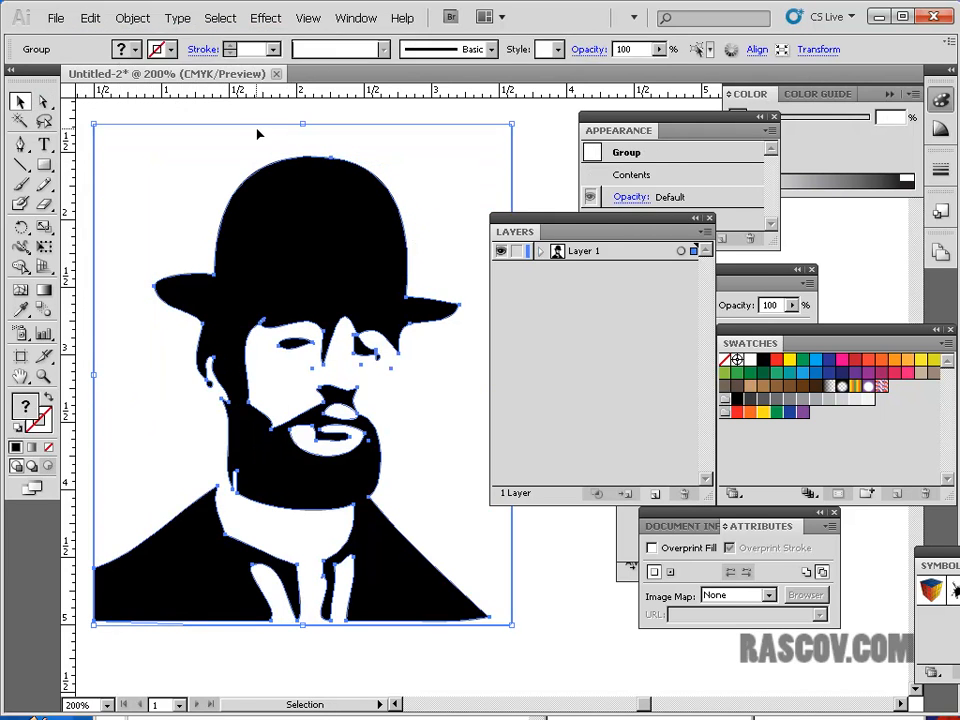
key("a")
key("v")
left_click(132, 20)
left_click(142, 76)
Step: Enlarge the portrait group to about 1.5 times its size and place it over the artboard's upper-left corner, then deselect it
key("a")
key("ctrl+minus")
key("ctrl+minus")
key("ctrl+minus")
key("space")
left_click_drag(460, 296, 312, 249)
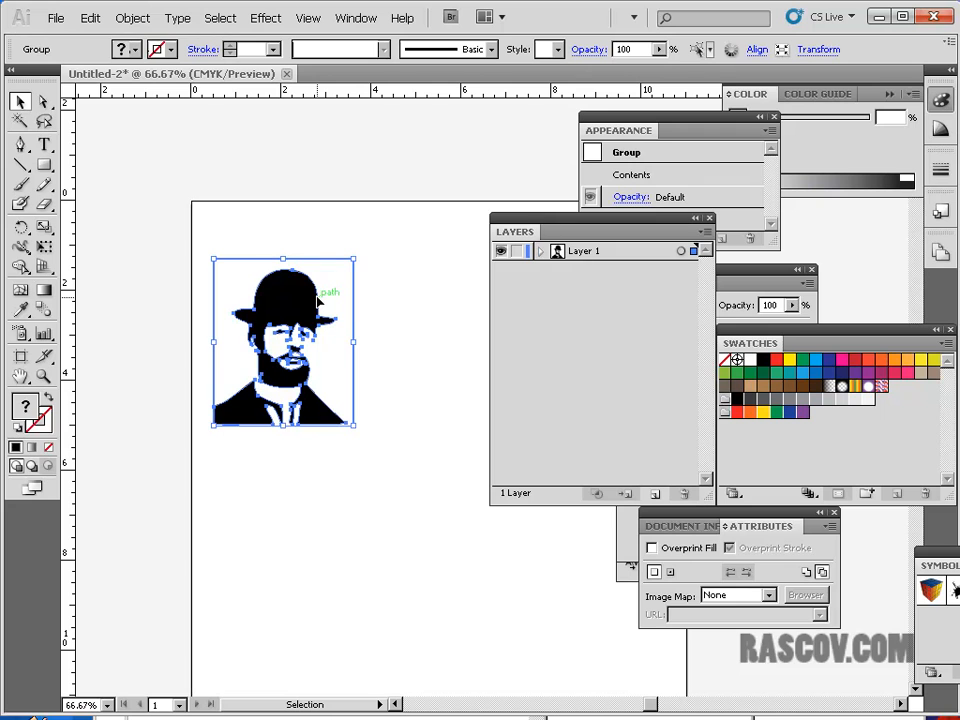
left_click(369, 257)
left_click_drag(296, 311, 236, 262)
left_click_drag(284, 376, 365, 471)
left_click_drag(266, 249, 253, 222)
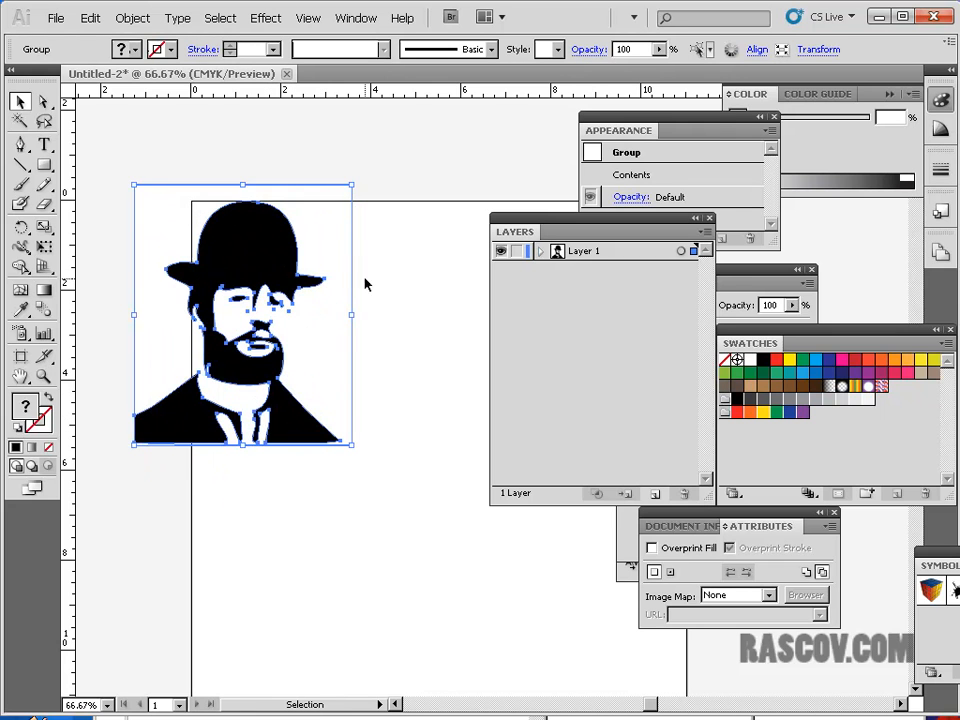
left_click(418, 166)
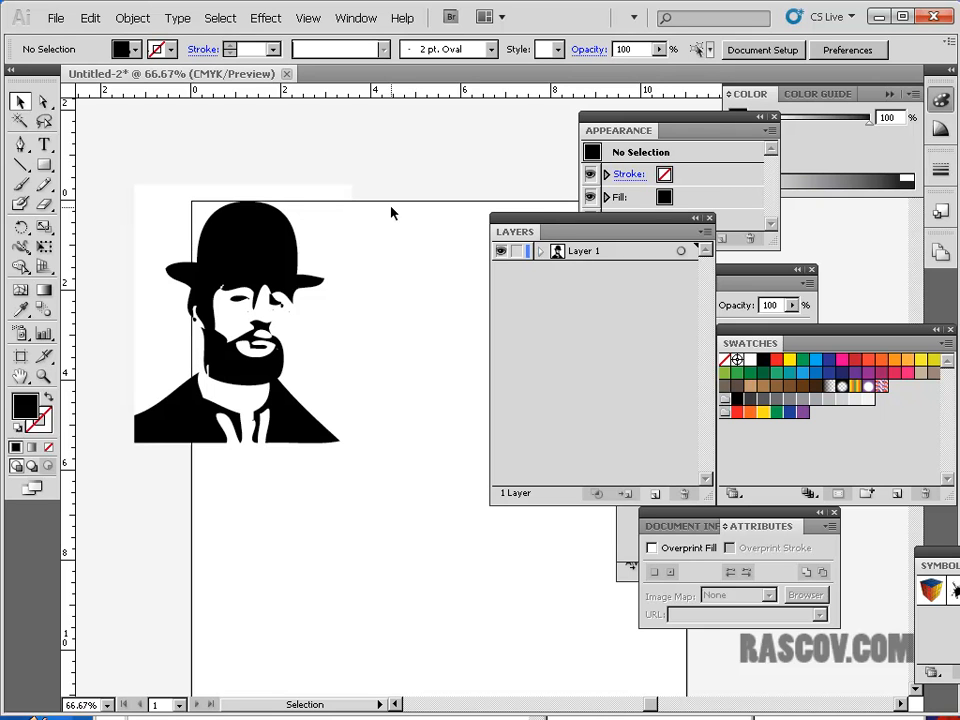
Step: Rename Layer 1 as "Photo Portrait"
left_click_drag(416, 360, 369, 319)
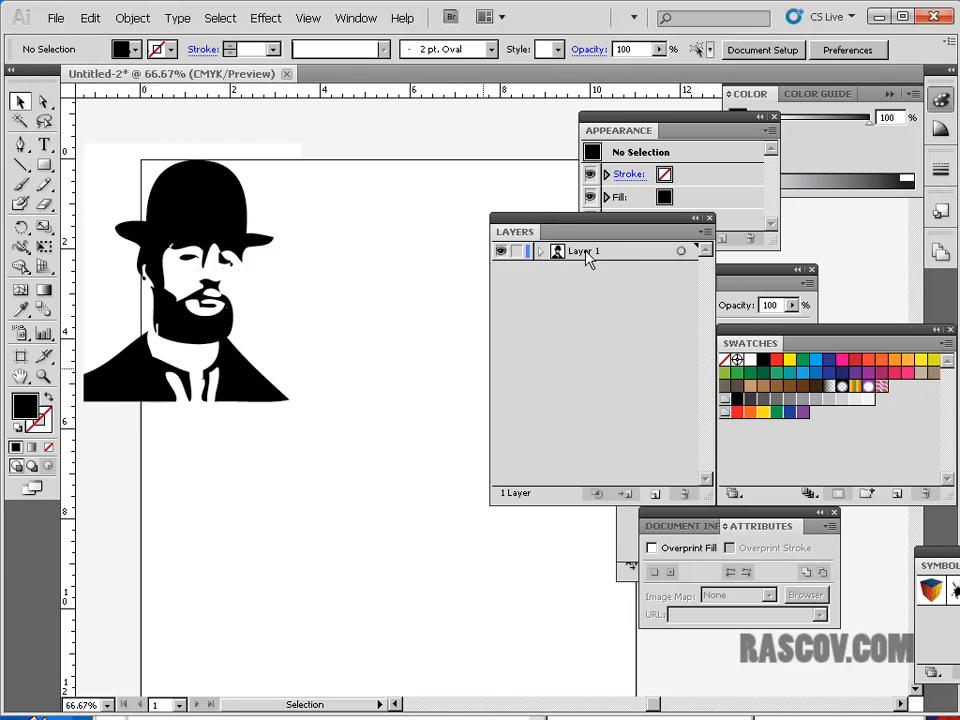
left_click(640, 252)
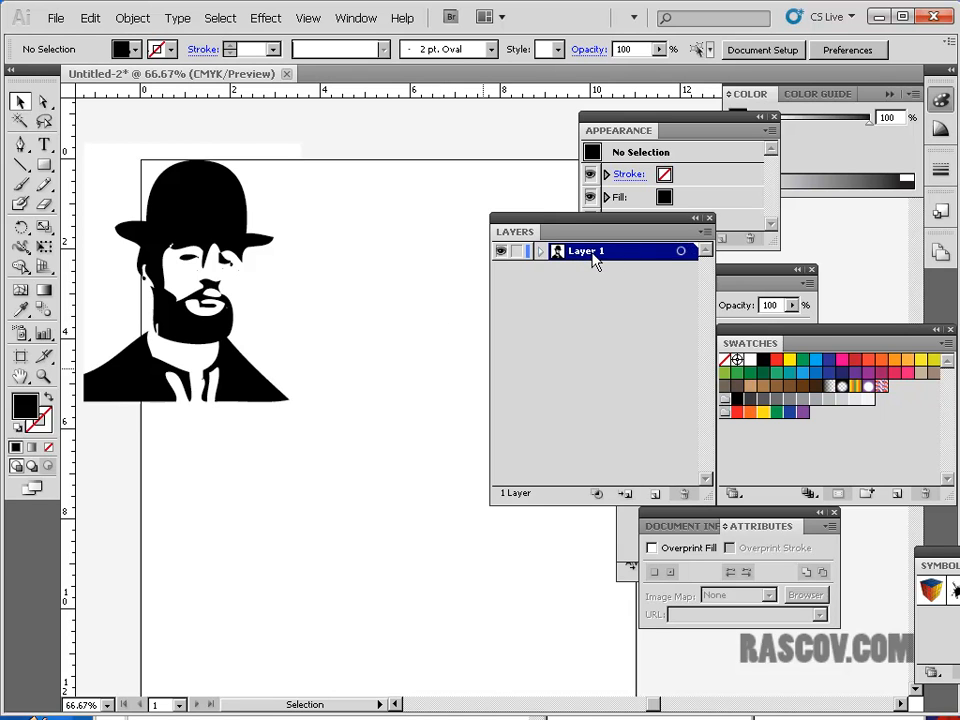
double_click(603, 256)
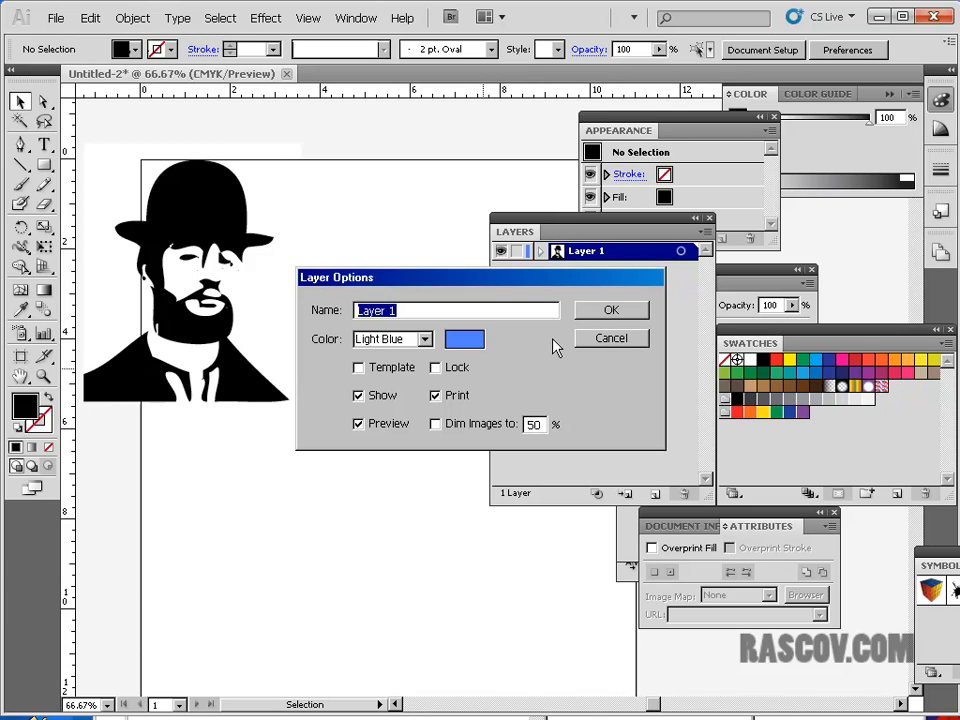
type("Photo Portrait")
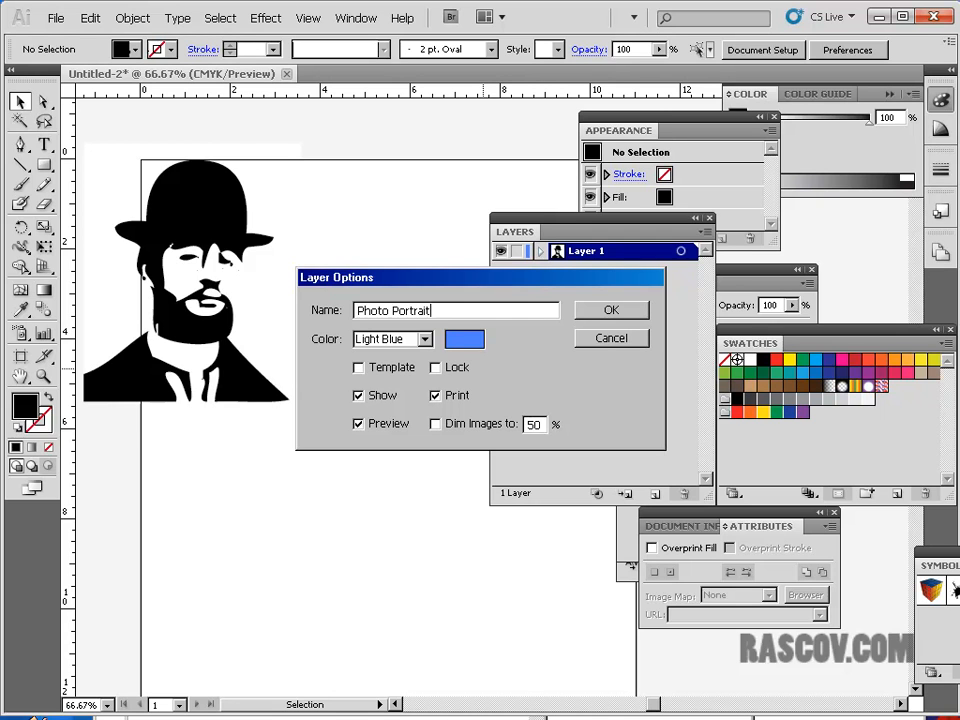
left_click(611, 312)
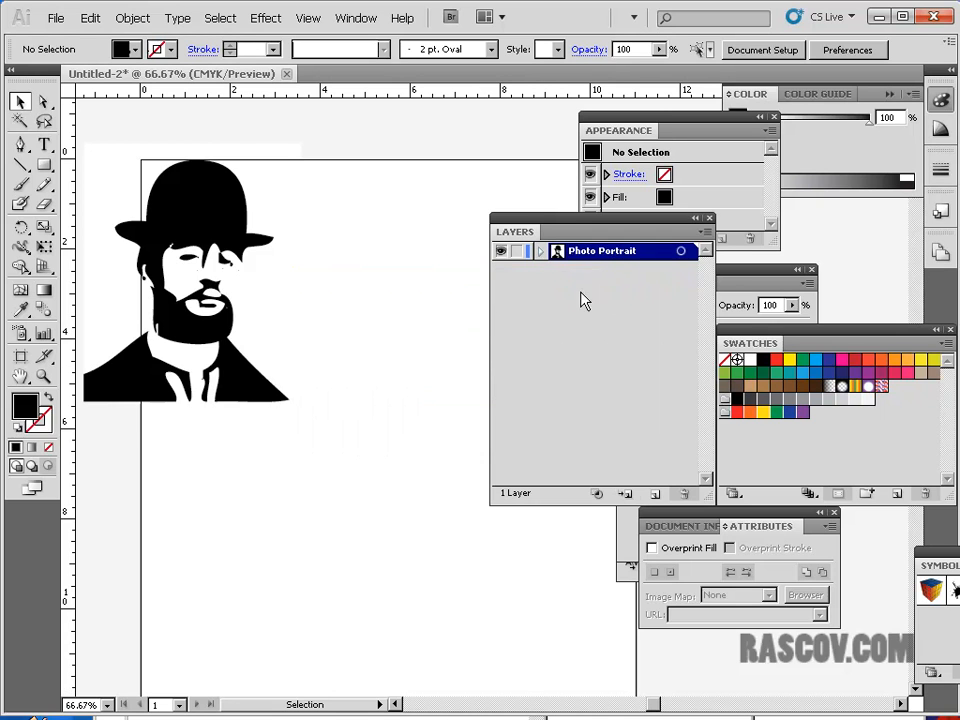
left_click(581, 298)
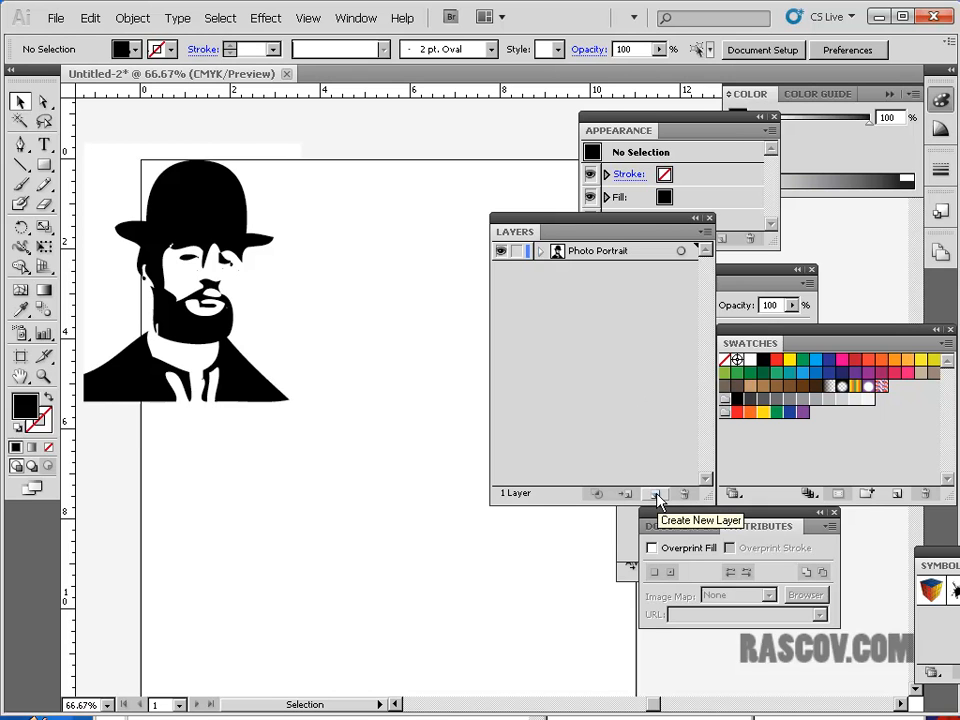
Step: Reposition and widen the Layers panel, and create a new layer above Photo Portrait
left_click_drag(604, 214, 538, 197)
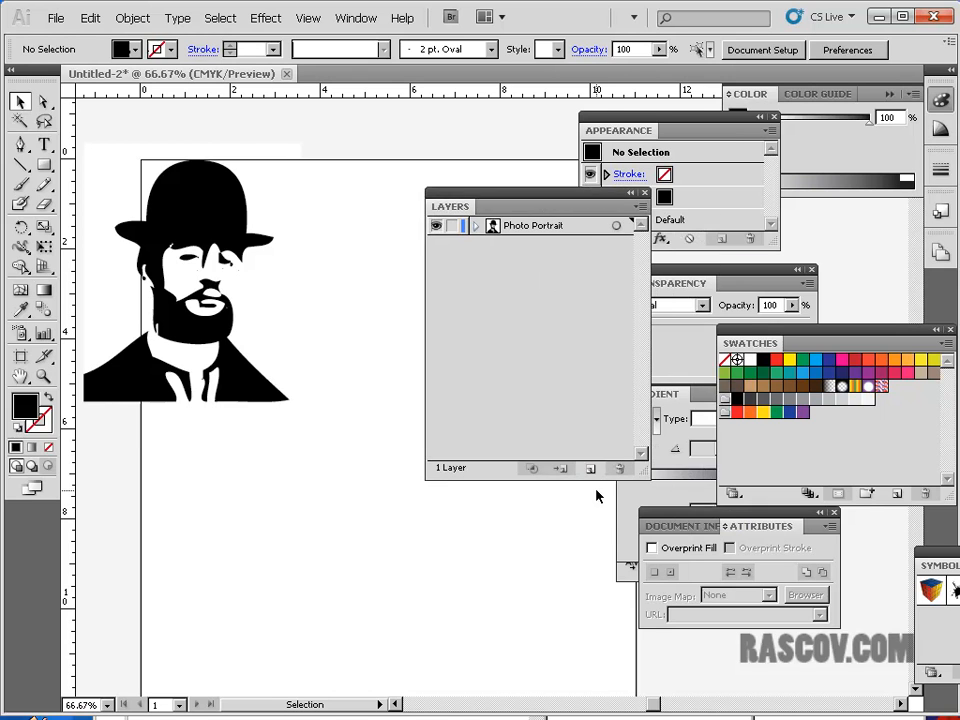
left_click_drag(648, 478, 673, 465)
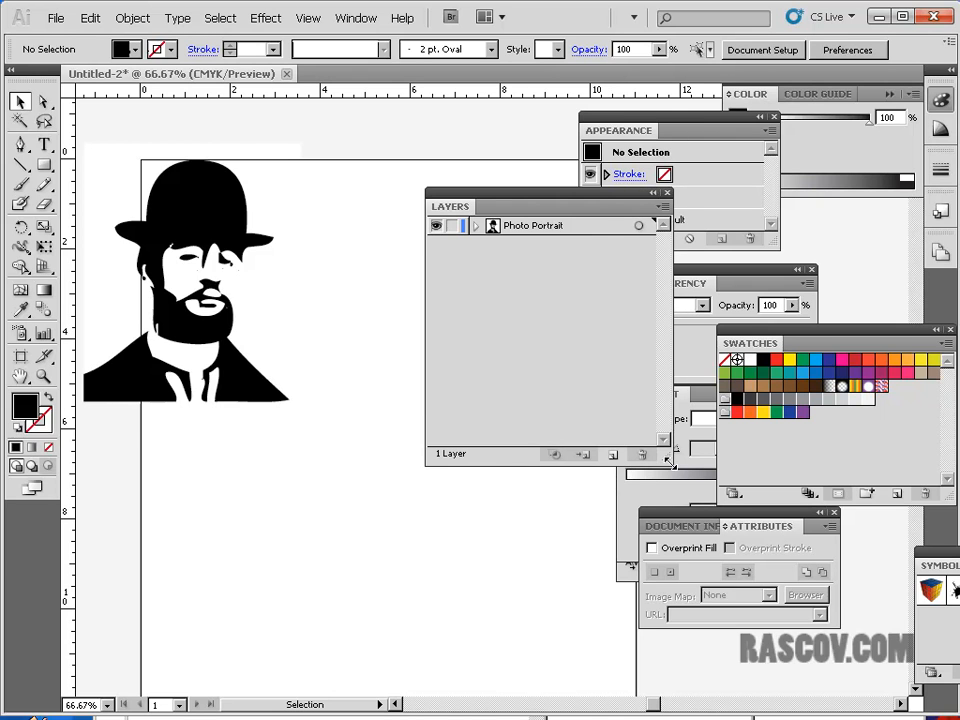
left_click(614, 457)
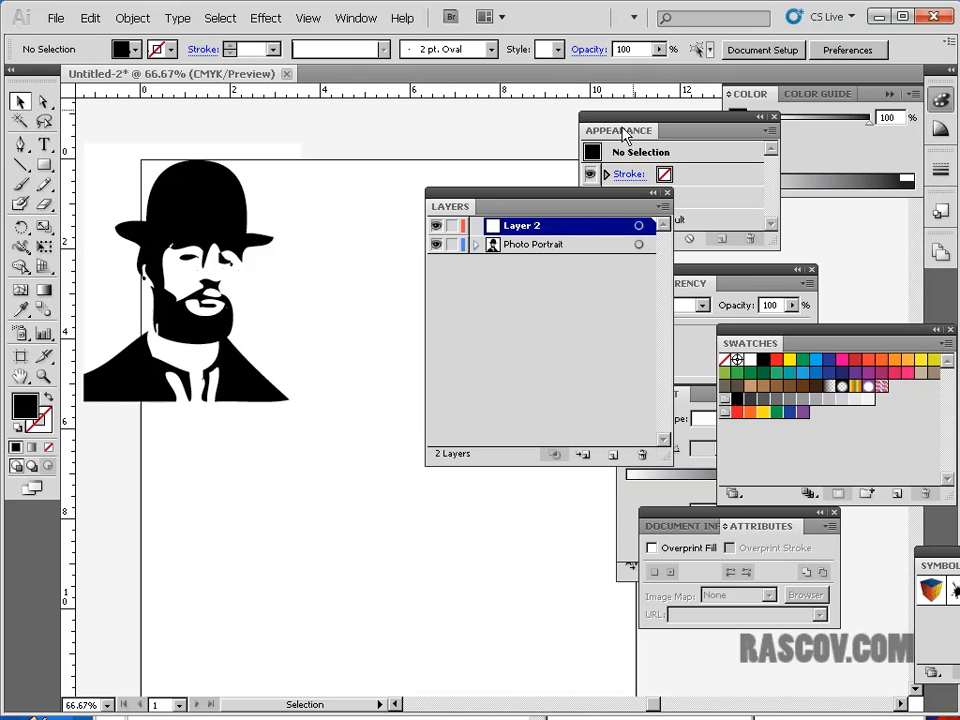
Step: Move the Appearance, Transparency, Character and Attributes panels farther right, clear of the artboard
left_click_drag(622, 135, 770, 140)
left_click_drag(760, 270, 812, 277)
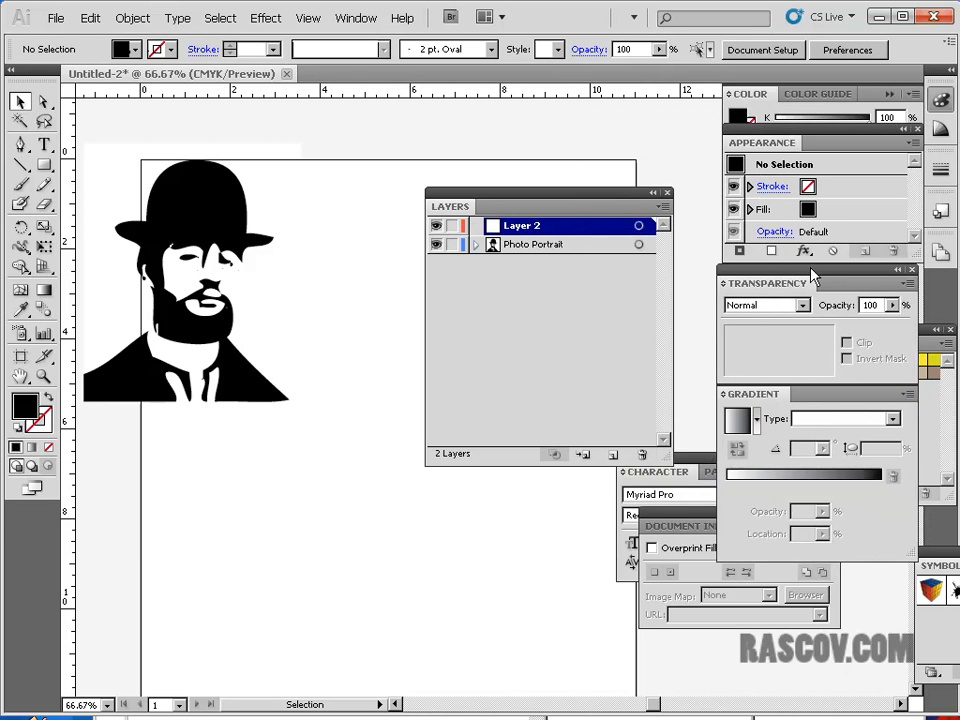
left_click_drag(696, 461, 756, 457)
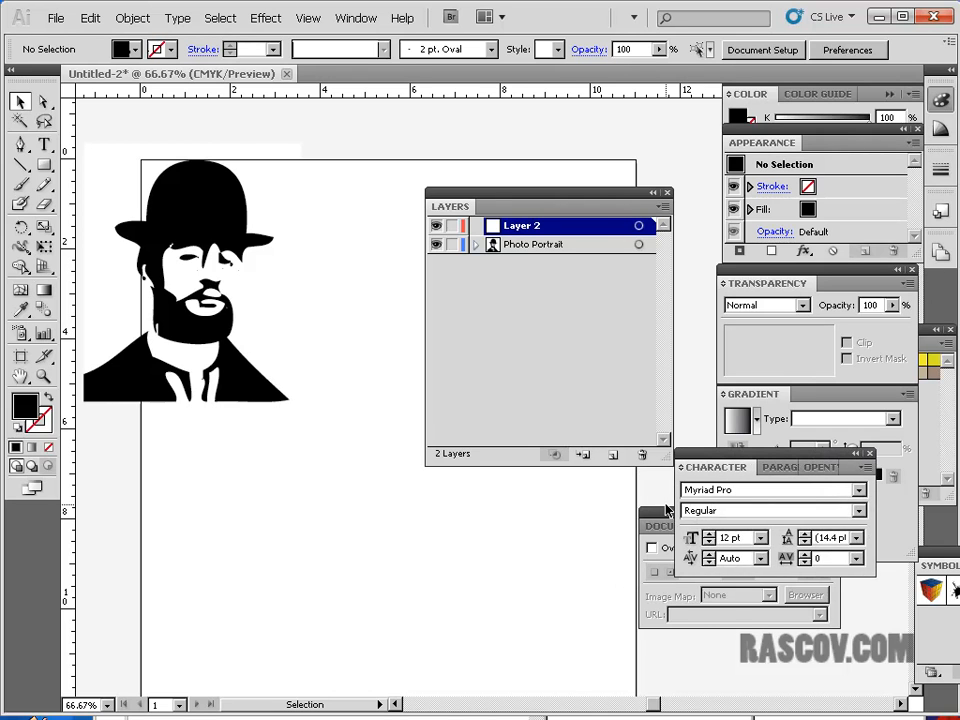
left_click_drag(668, 510, 726, 515)
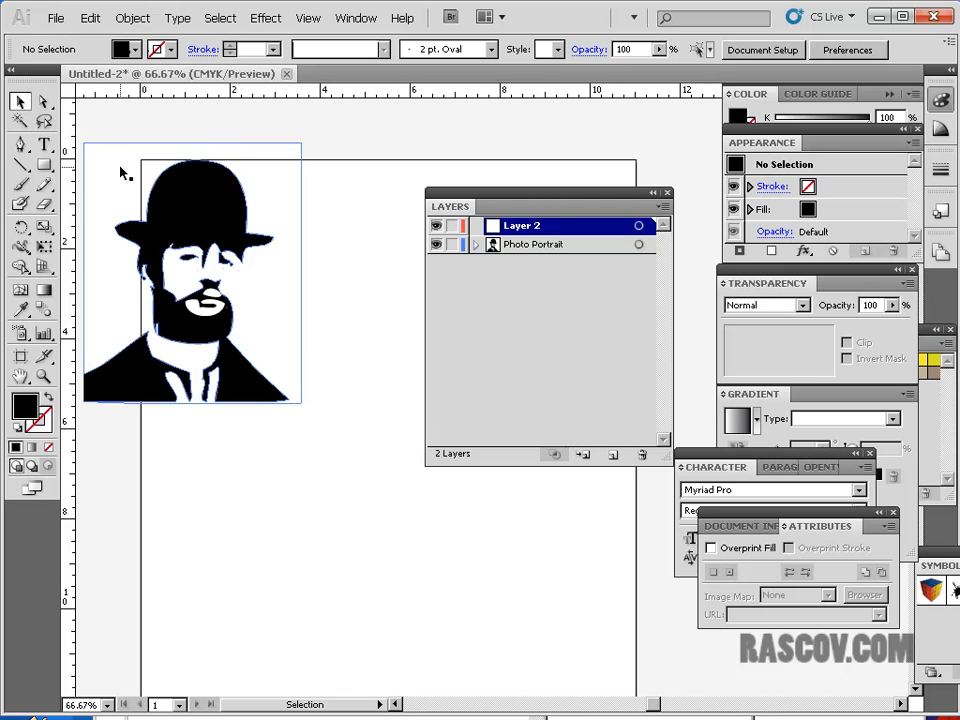
Step: Hide the Photo Portrait layer and move the Layers panel off the artboard
key("ctrl+minus")
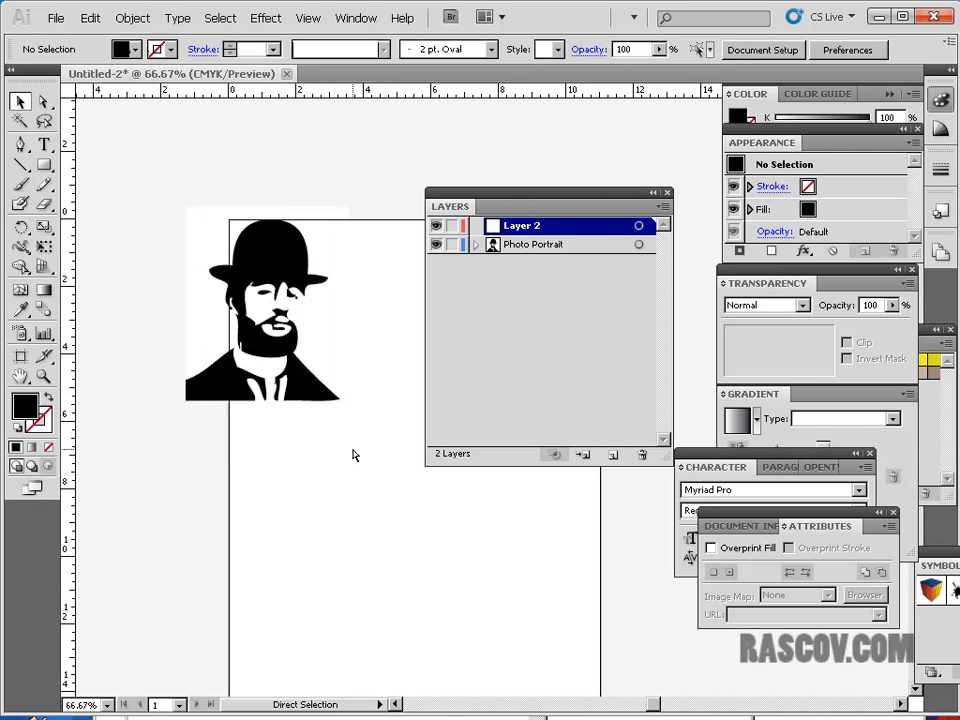
key("ctrl+minus")
left_click_drag(345, 455, 278, 370)
left_click(450, 244)
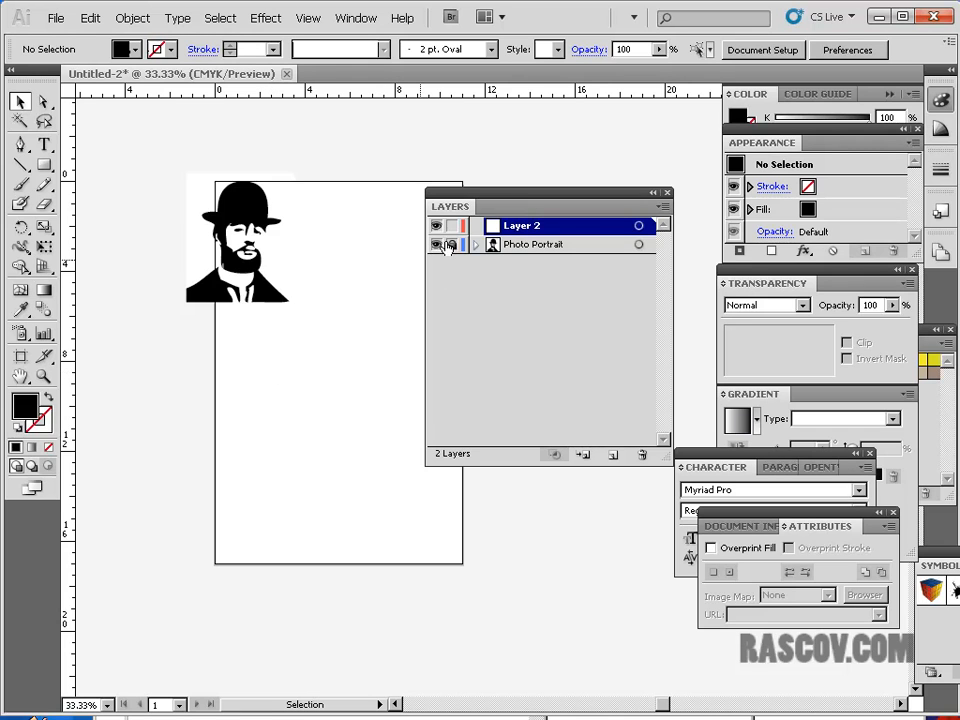
left_click(436, 246)
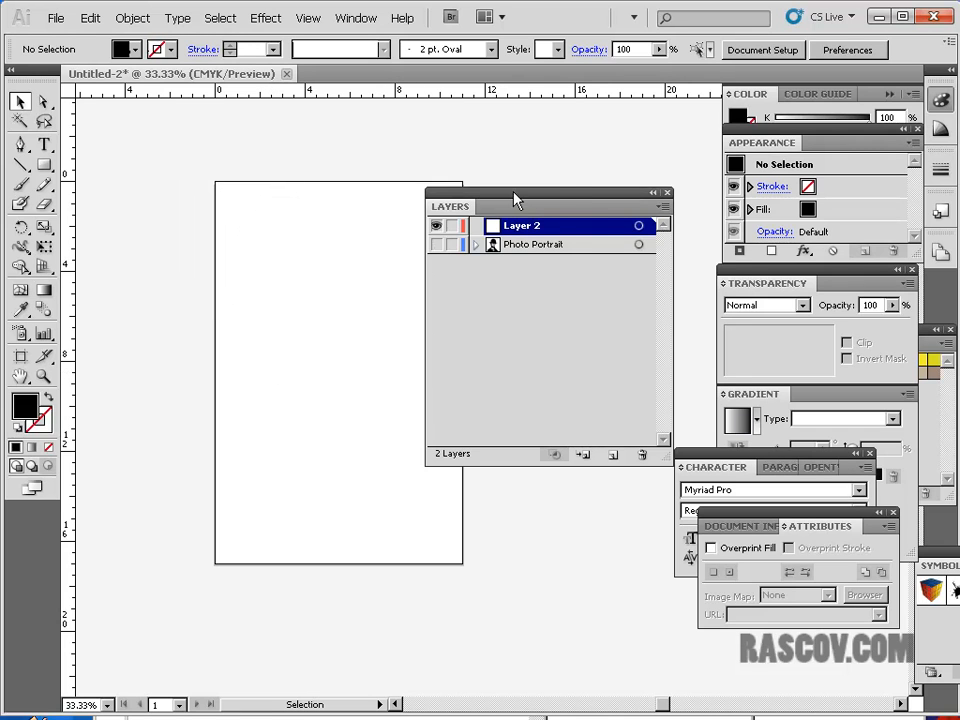
left_click_drag(505, 190, 566, 170)
Step: Toggle the Photo Portrait layer's visibility repeatedly to compare the artboard with and without the portrait, leaving the layer hidden
left_click(497, 226)
left_click(497, 227)
left_click(497, 227)
left_click(497, 227)
left_click(497, 227)
left_click(497, 227)
left_click(497, 227)
left_click(497, 227)
left_click(497, 227)
left_click(497, 227)
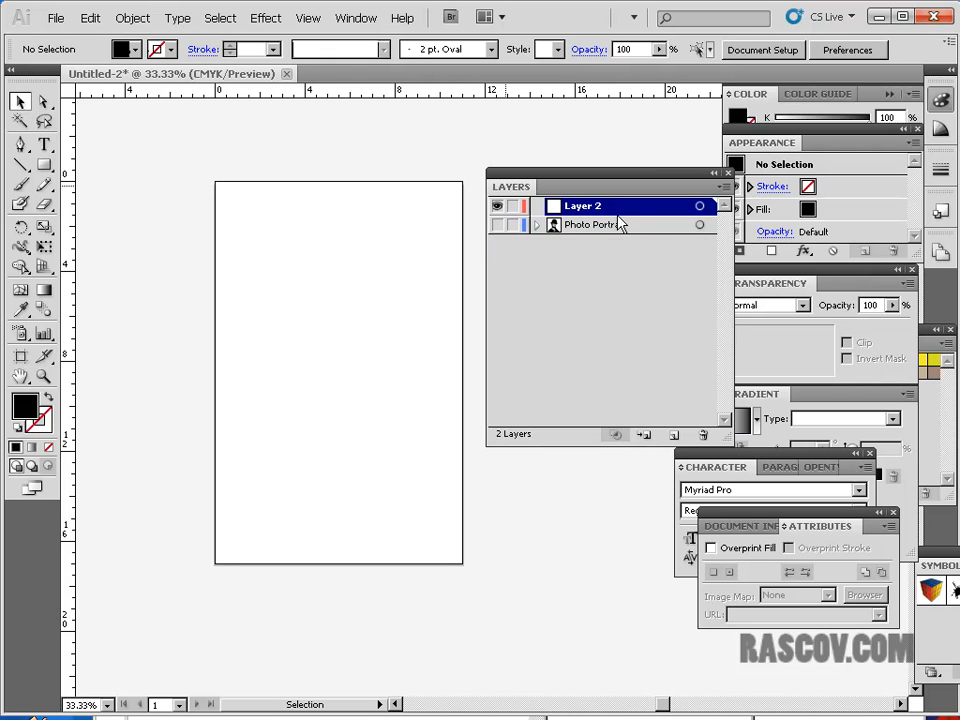
Step: Rename Layer 2 as "background"
double_click(566, 208)
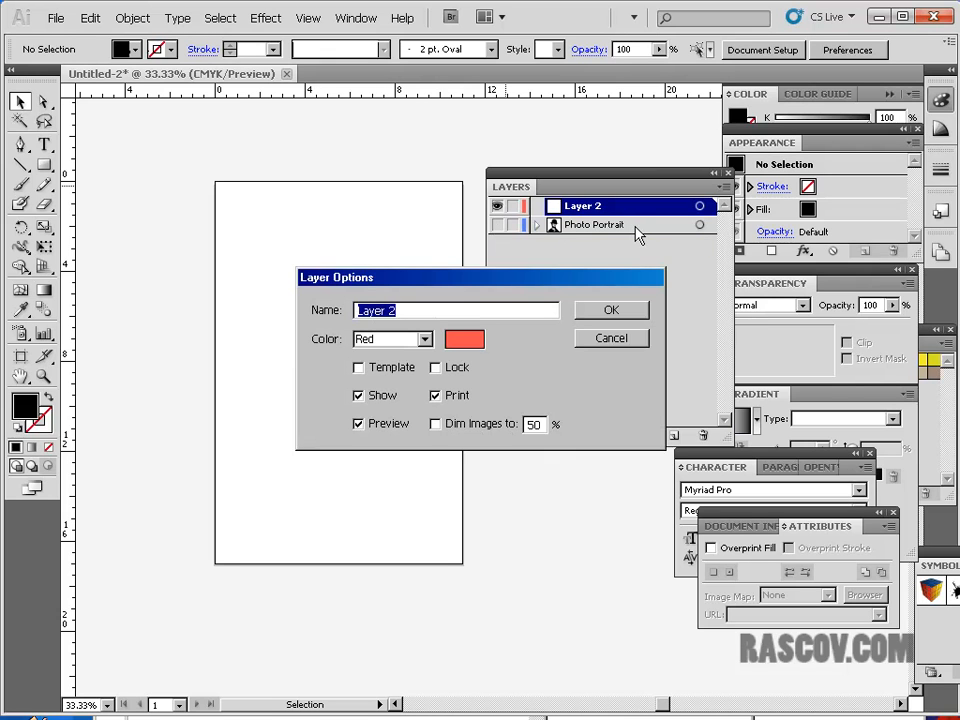
type("background")
left_click(619, 310)
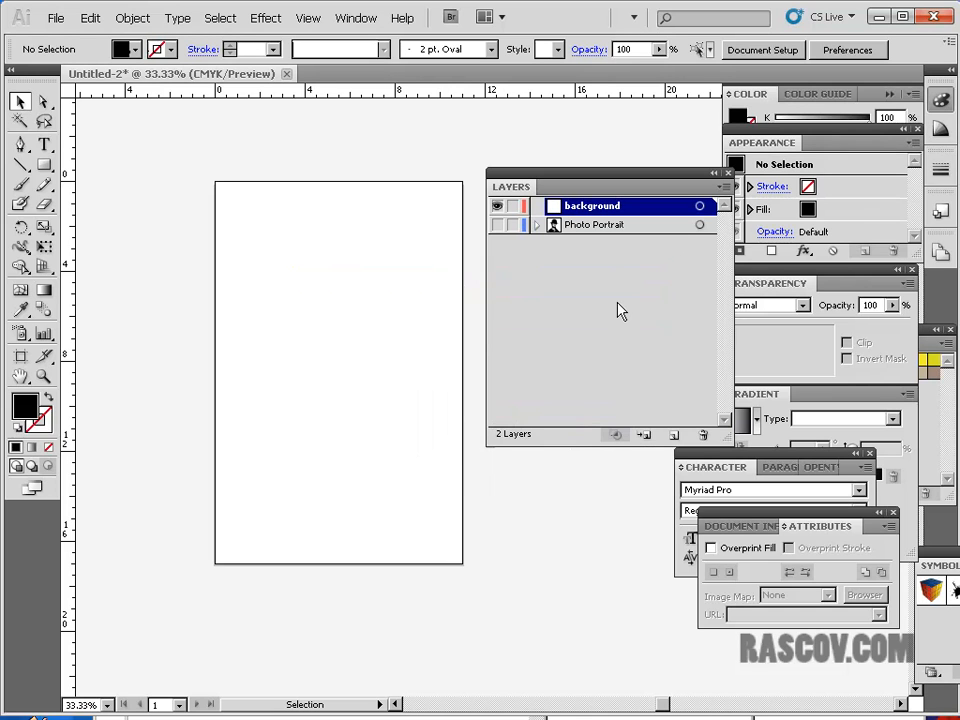
Step: Set the fill colour to beige #CEC49D and draw a rectangle covering the whole artboard on the background layer
left_click(45, 166)
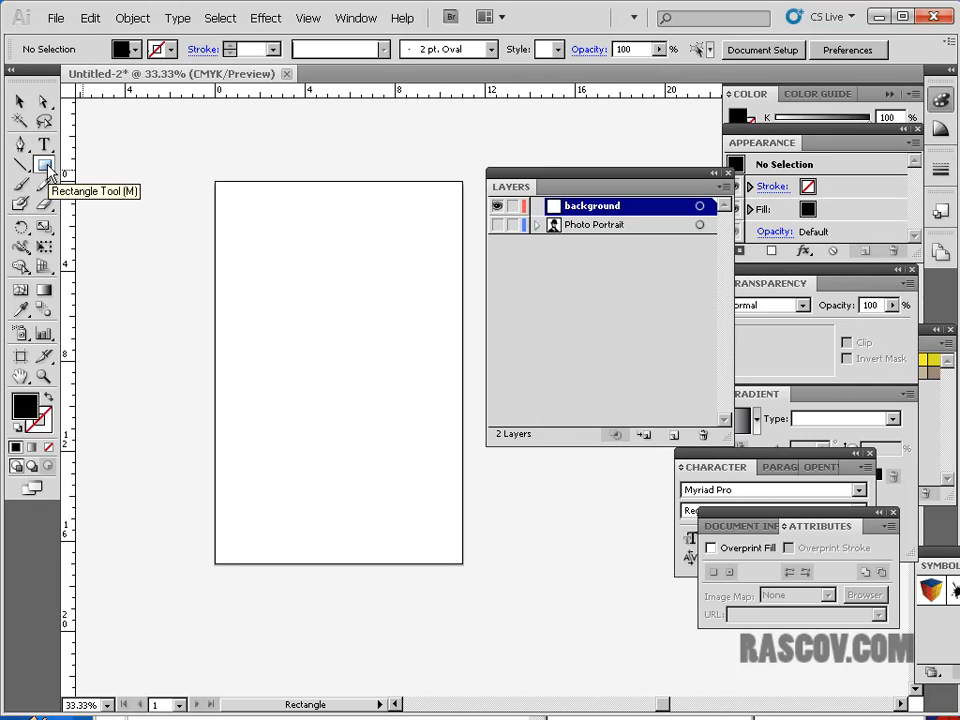
double_click(35, 402)
left_click(503, 454)
left_click(417, 263)
mouse_move(417, 263)
left_mouse_down()
mouse_move(360, 309)
mouse_move(354, 287)
mouse_move(322, 264)
mouse_move(333, 270)
left_mouse_up()
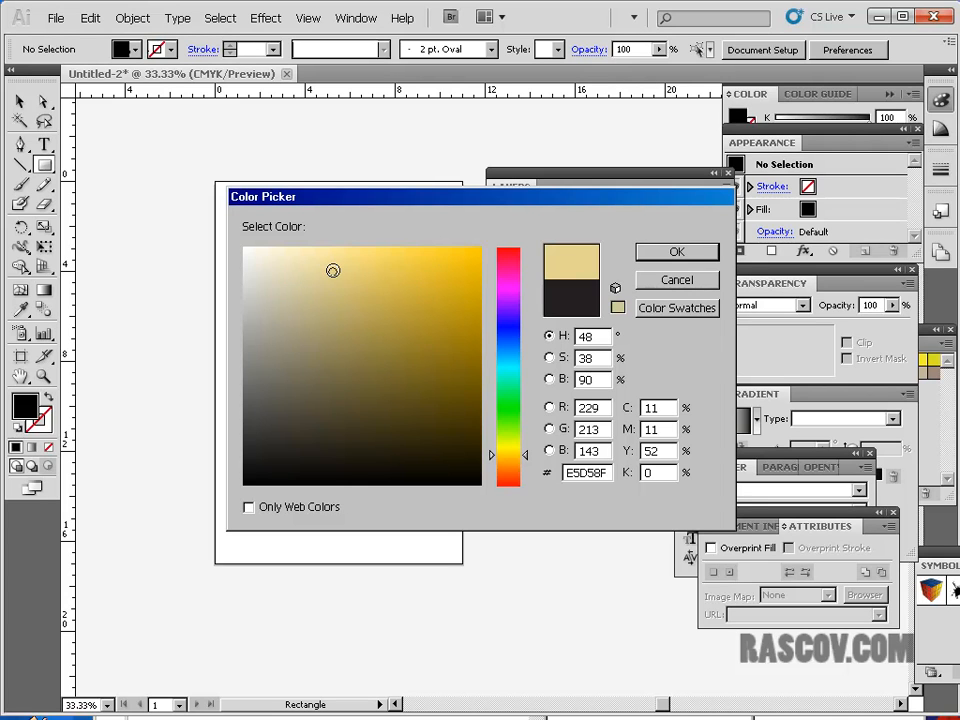
mouse_move(375, 296)
left_mouse_down()
mouse_move(287, 281)
mouse_move(313, 291)
mouse_move(298, 281)
mouse_move(299, 292)
left_mouse_up()
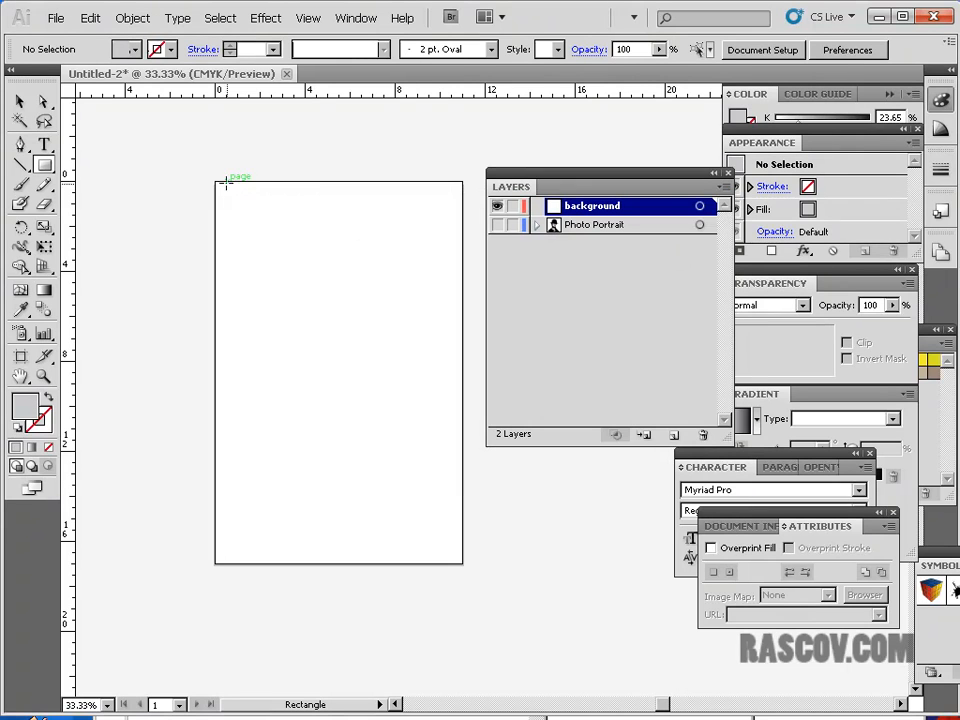
mouse_move(215, 181)
left_mouse_down()
mouse_move(256, 222)
mouse_move(463, 565)
left_mouse_up()
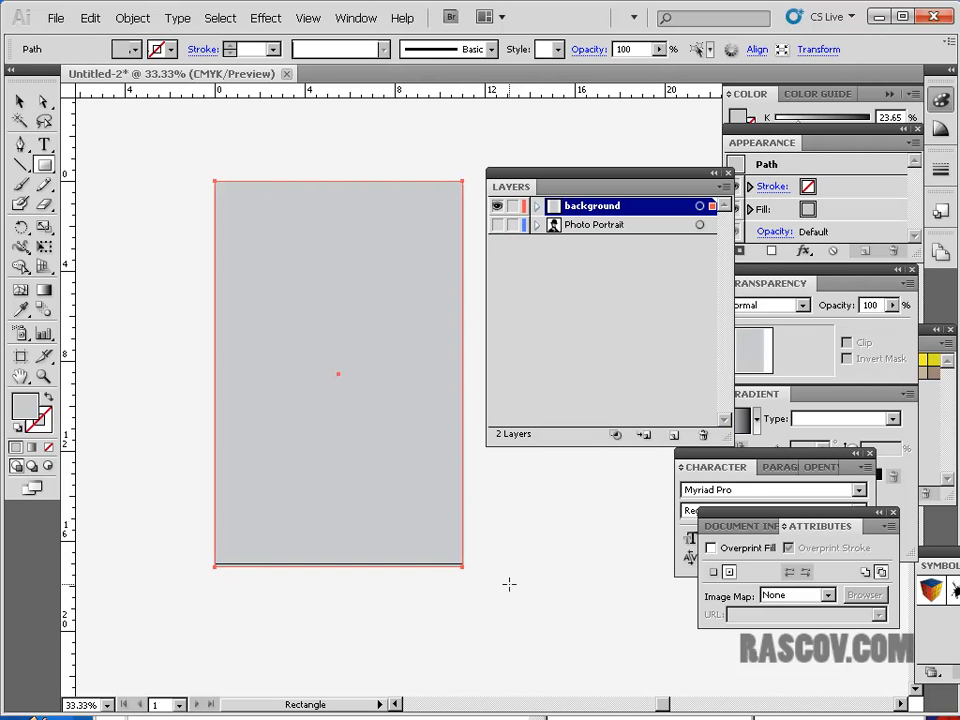
Step: Change the background rectangle's fill colour to light tan #E0CE96
double_click(27, 408)
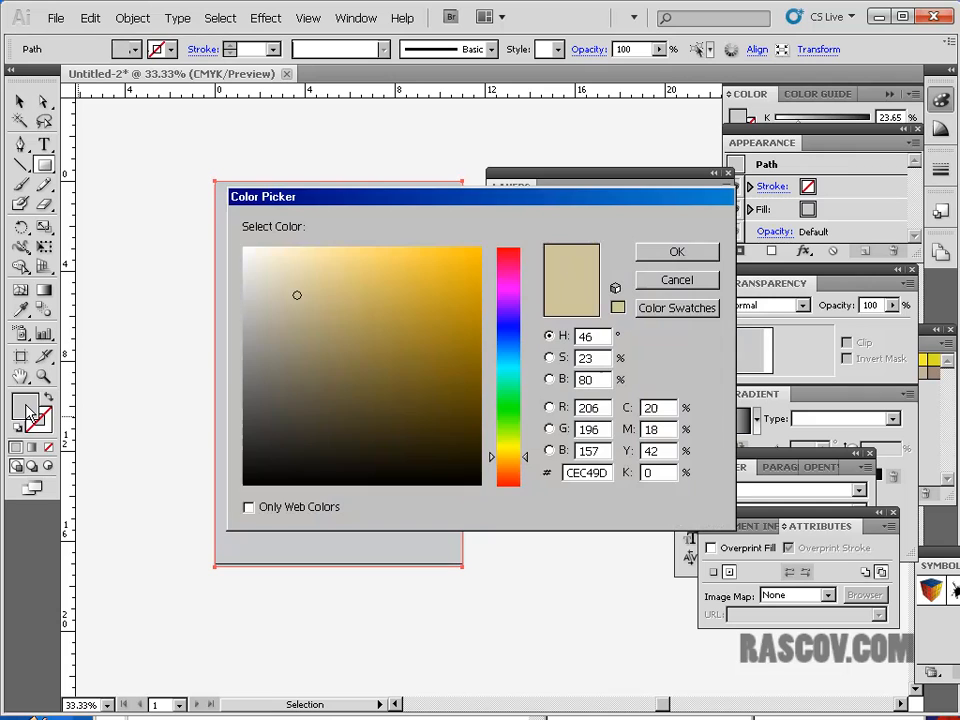
left_click(324, 274)
left_click(685, 258)
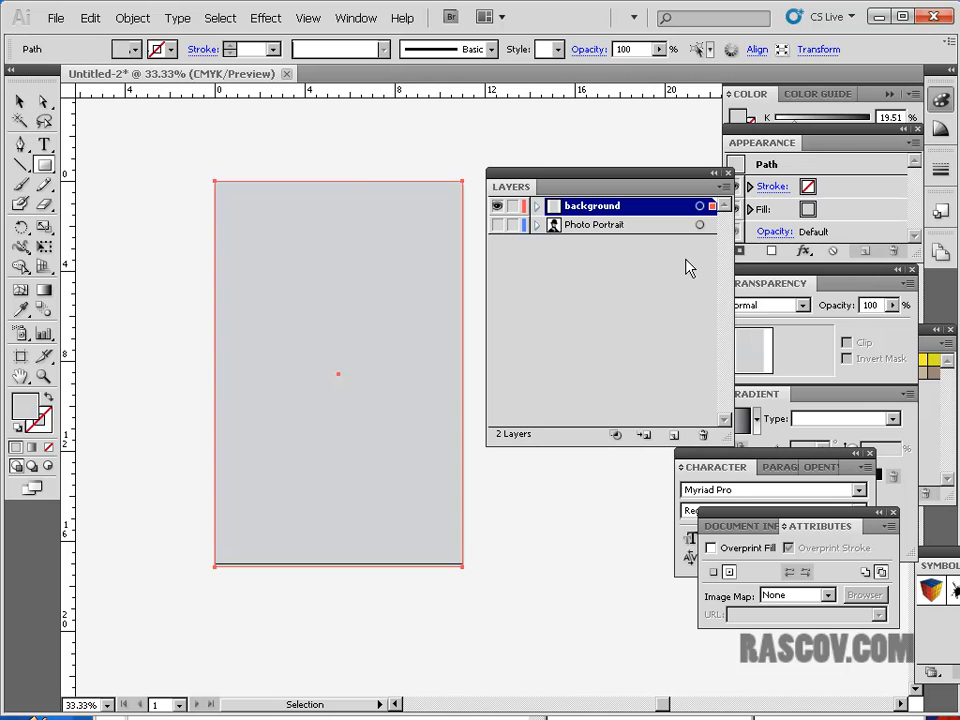
Step: Separate the Color panel from its group, switch its colour model to CMYK, and place it beside the artboard
left_click_drag(738, 93, 499, 118)
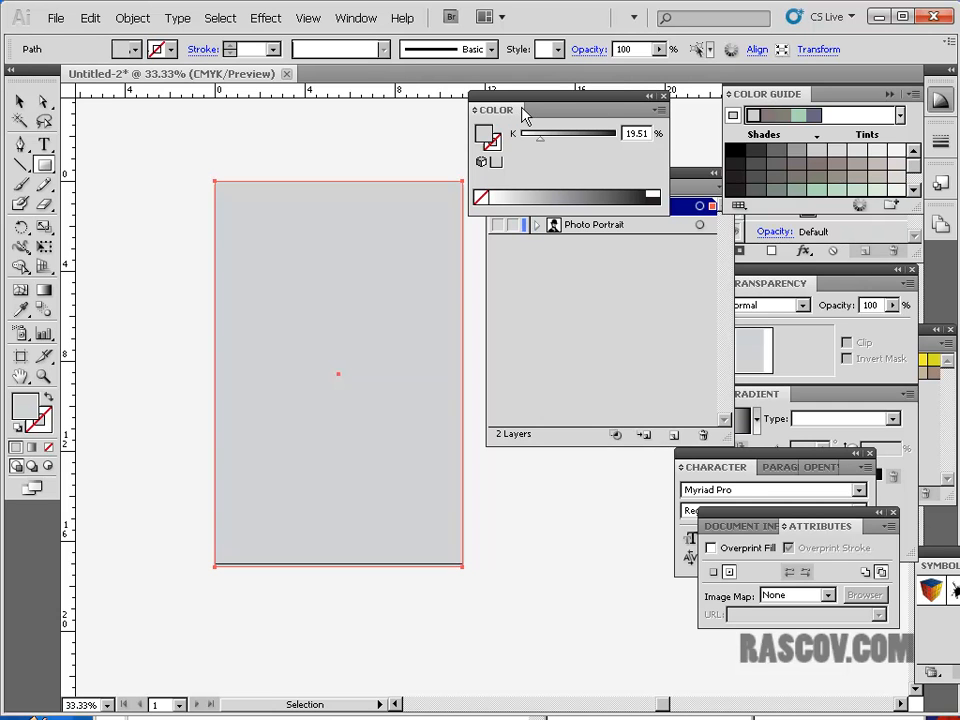
left_click(658, 110)
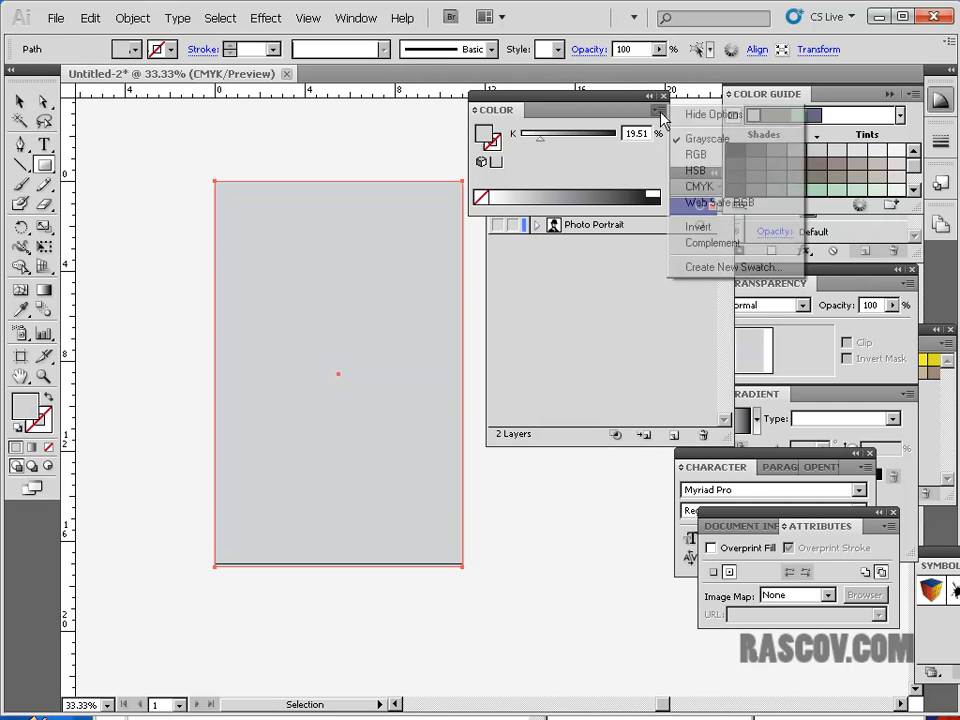
left_click(700, 186)
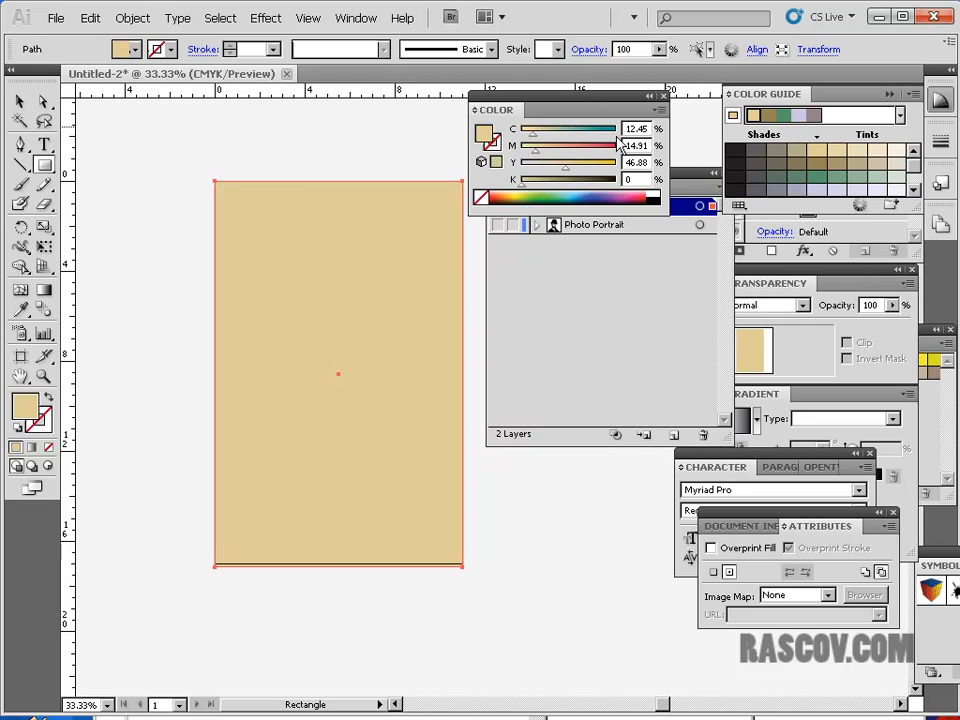
left_click_drag(589, 106, 633, 153)
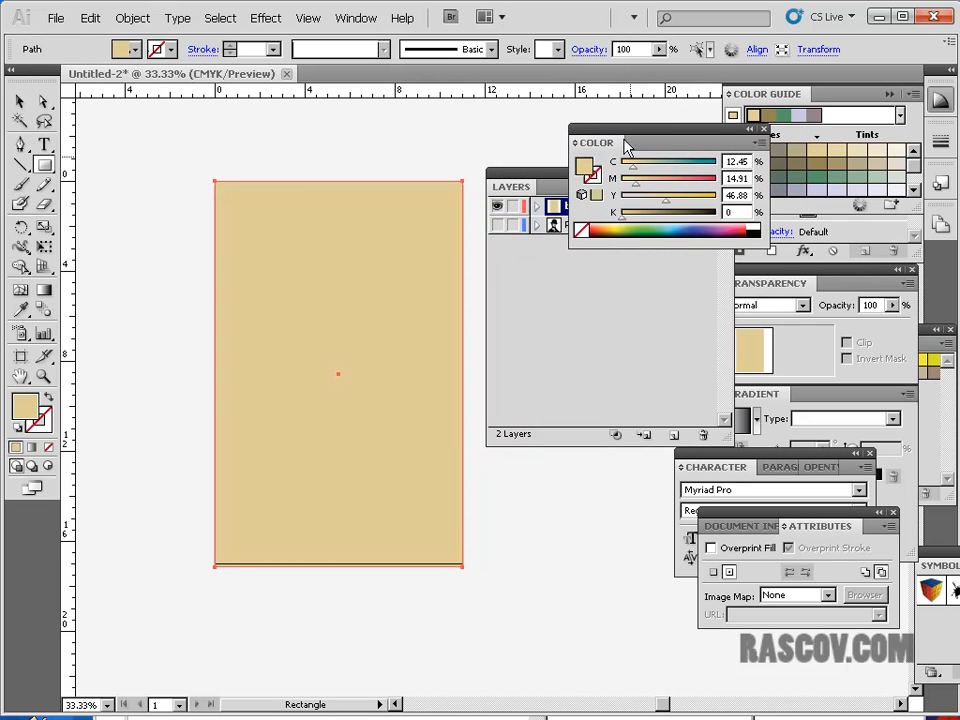
left_click(764, 144)
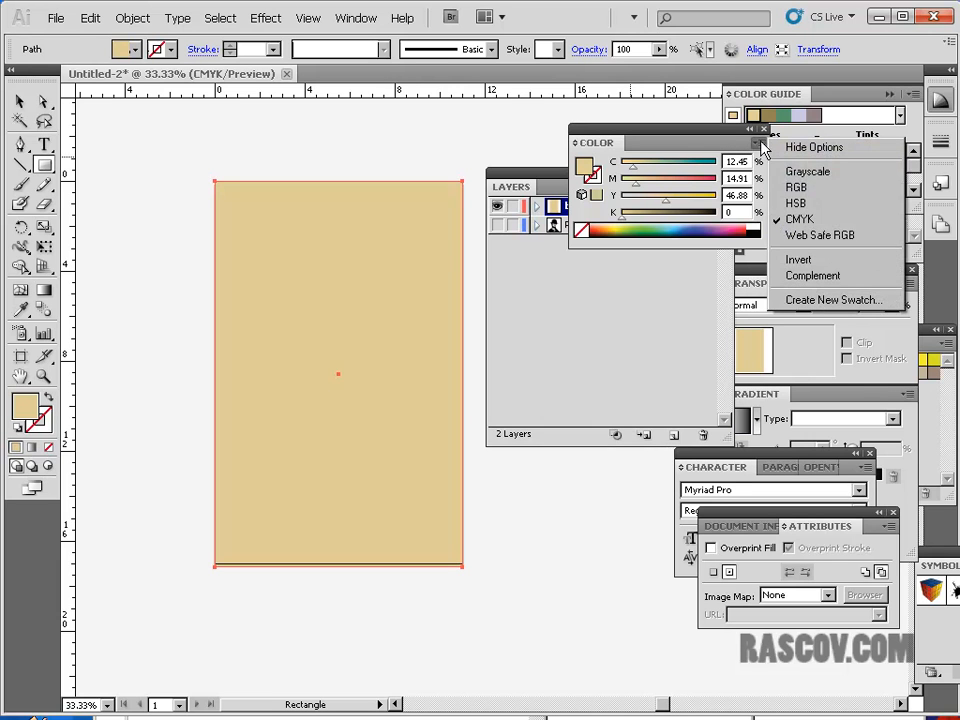
left_click(815, 221)
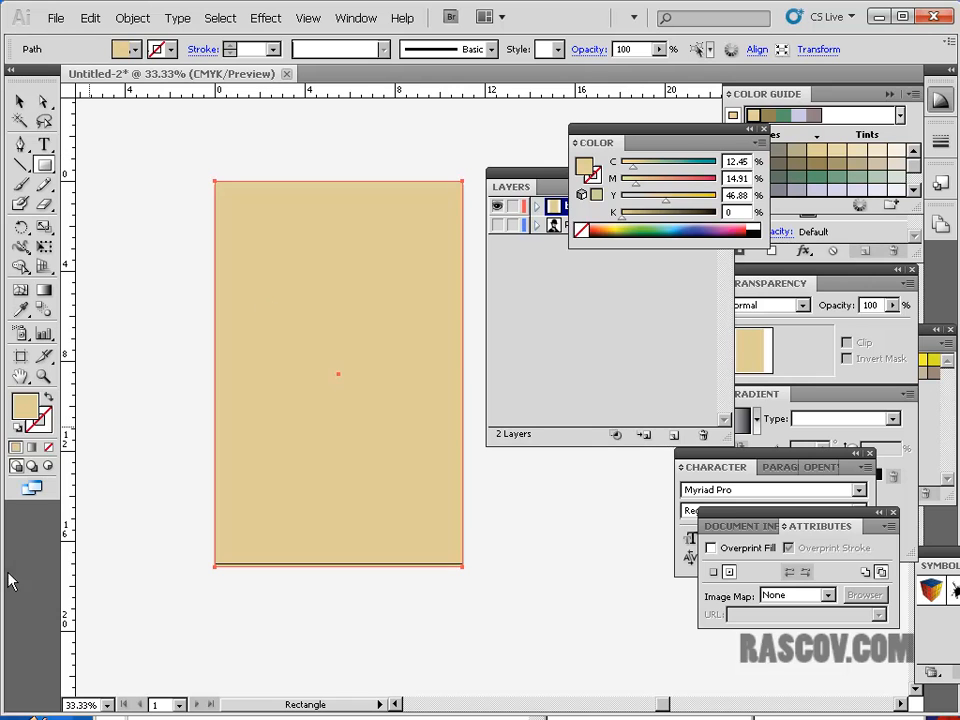
Step: Set the background rectangle's fill to muted beige #CEC6B2 (C 20, M 18, Y 30, K 0)
double_click(24, 405)
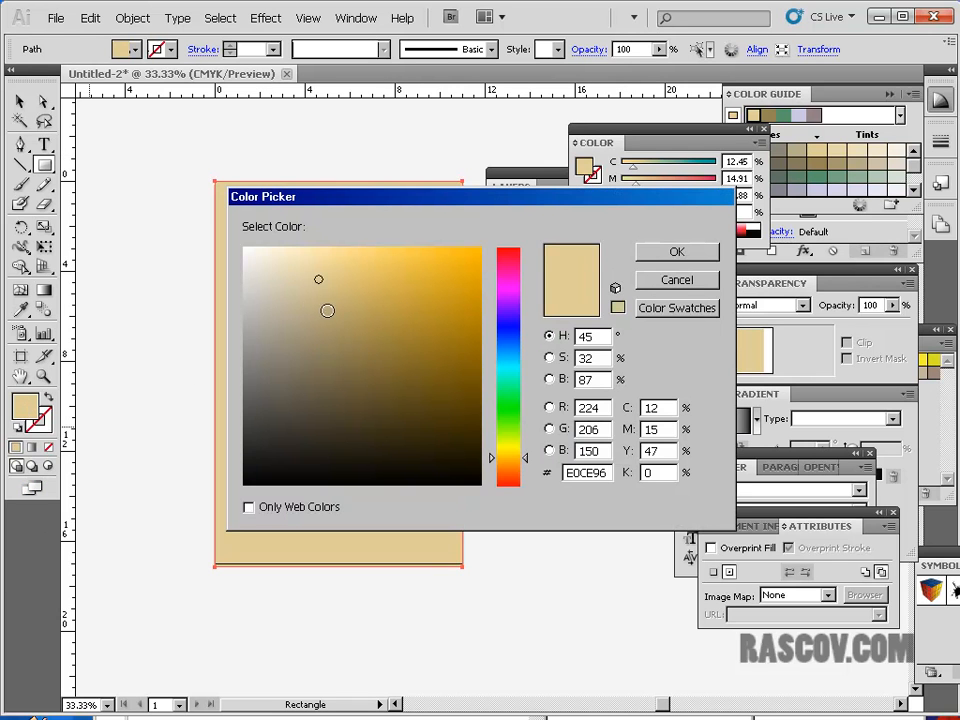
left_click(302, 298)
left_click(688, 253)
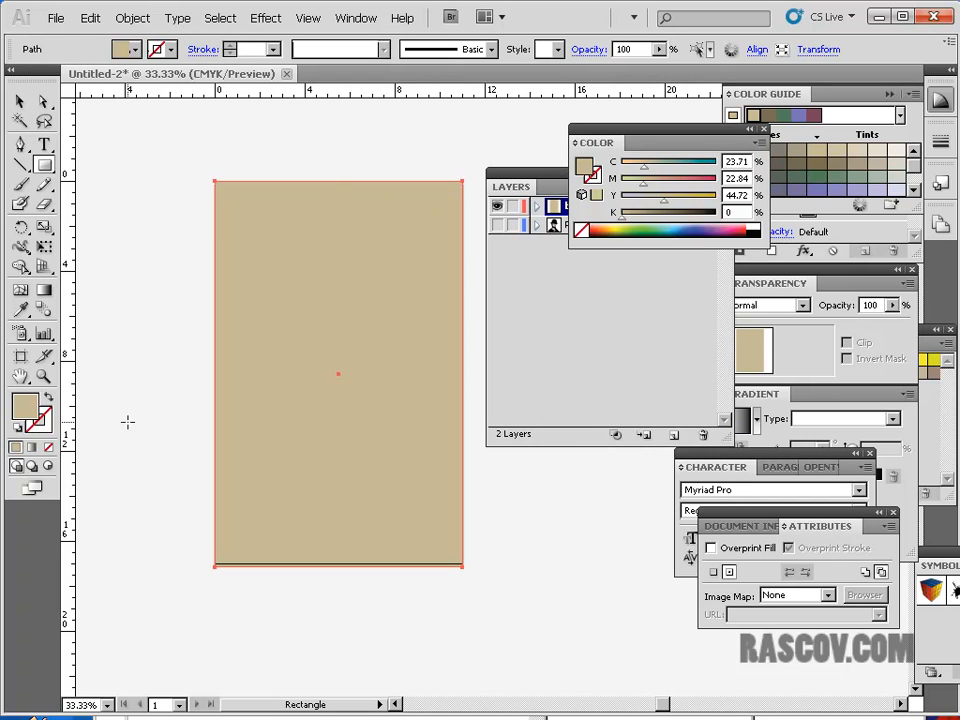
double_click(24, 404)
mouse_move(286, 311)
left_mouse_down()
mouse_move(302, 279)
mouse_move(296, 298)
mouse_move(285, 287)
mouse_move(275, 293)
left_mouse_up()
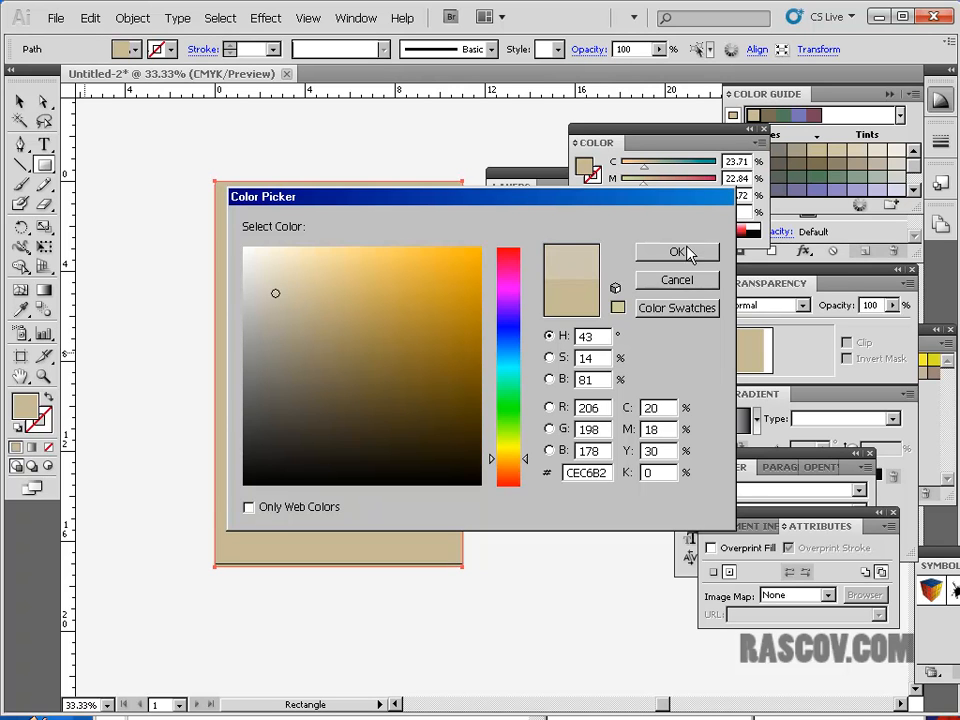
left_click(677, 252)
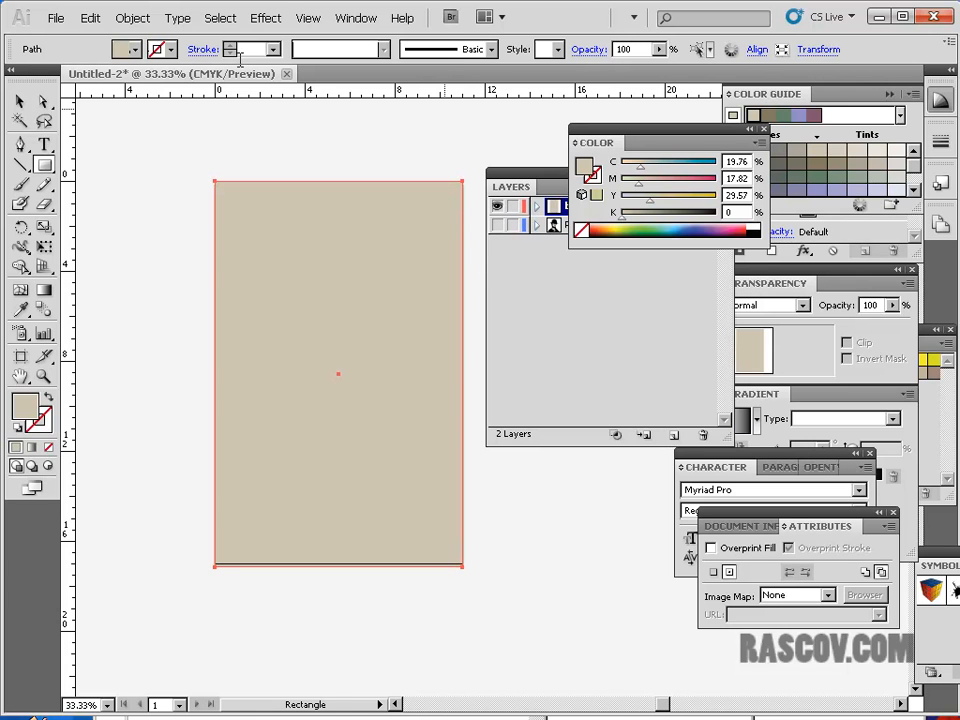
left_click(268, 19)
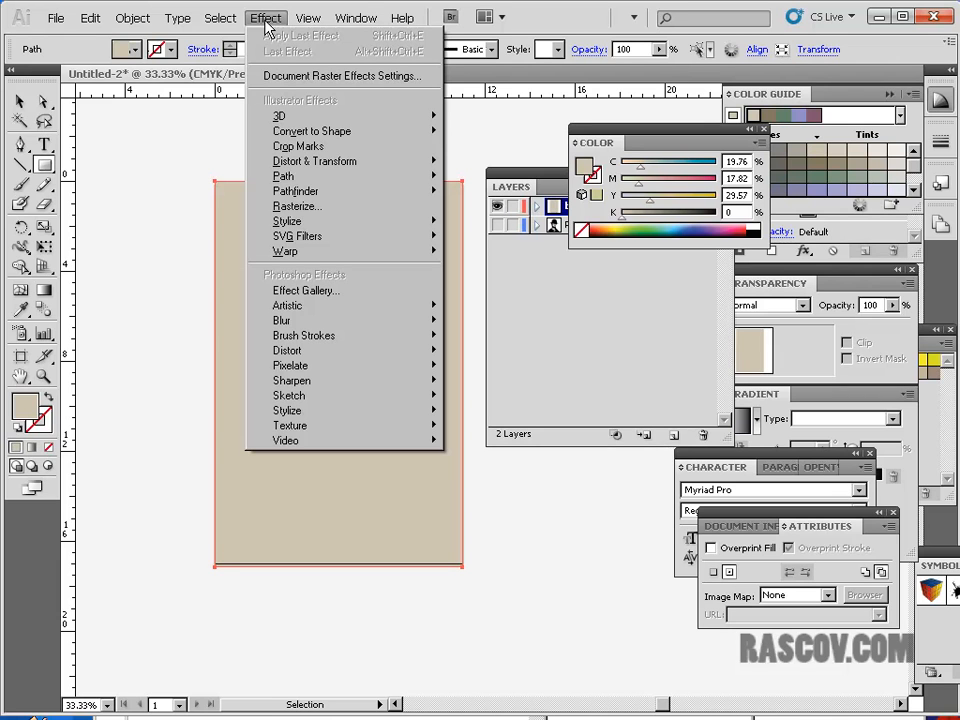
mouse_move(346, 312)
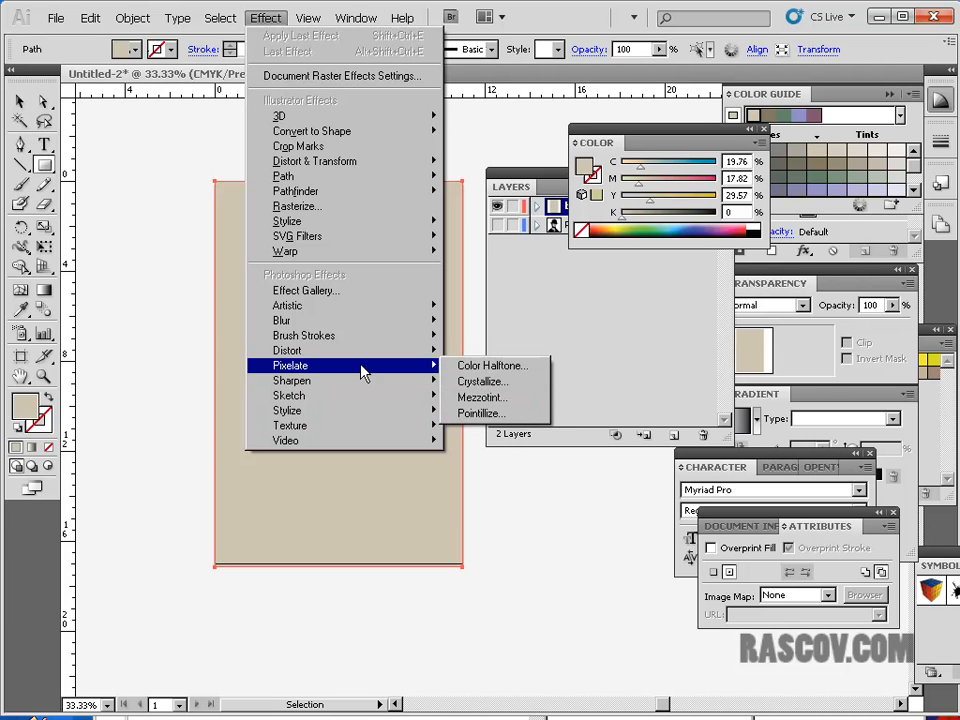
left_click(514, 424)
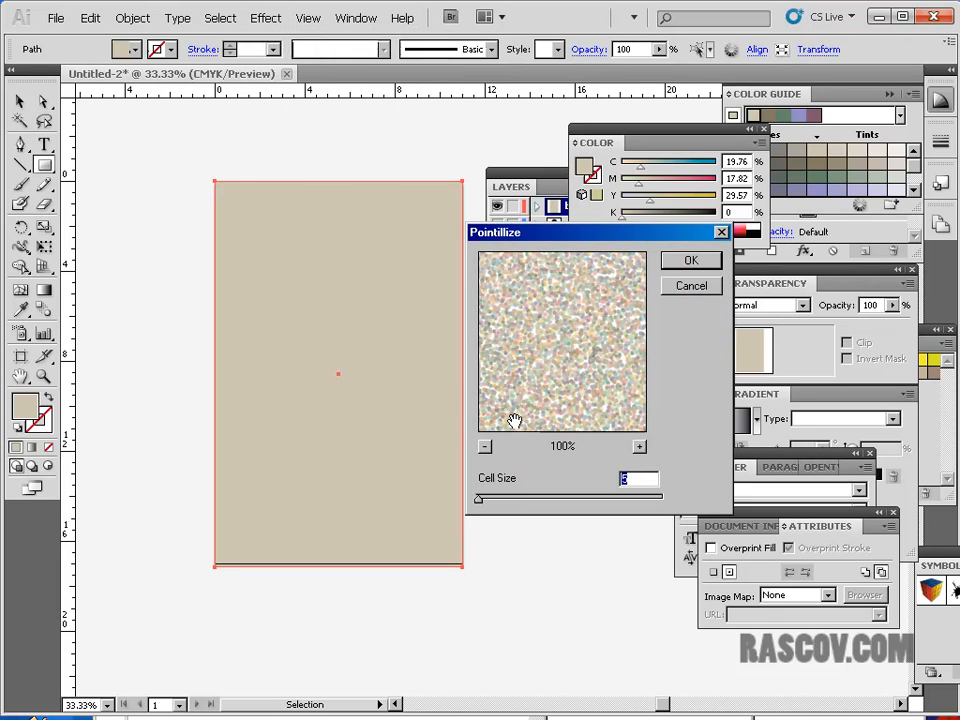
left_click_drag(572, 302, 568, 364)
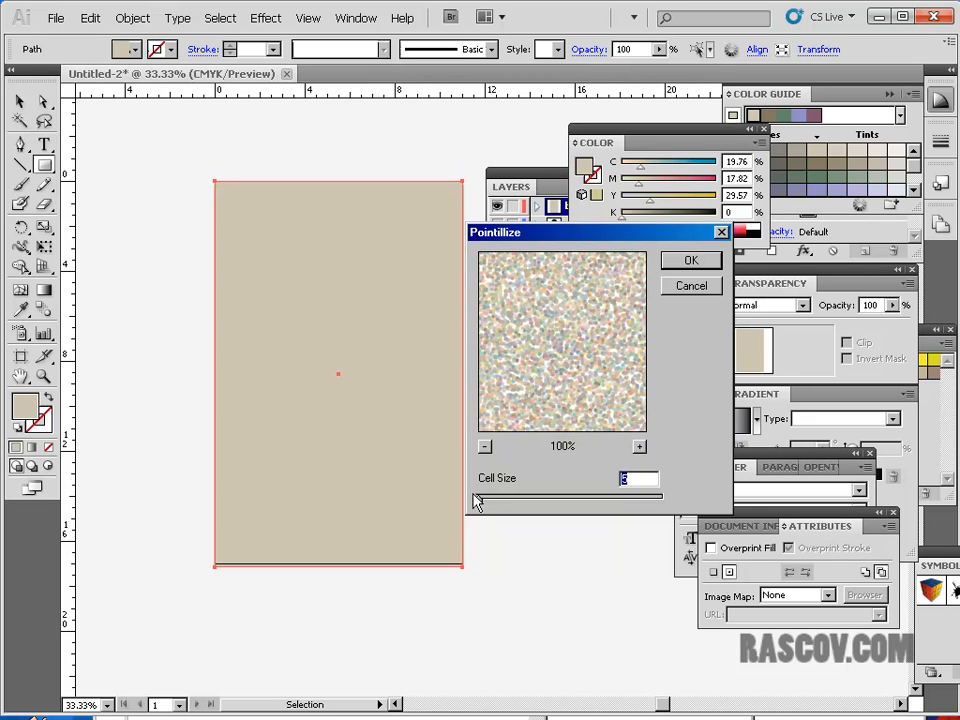
left_click_drag(478, 505, 521, 506)
left_click_drag(524, 507, 481, 503)
type("9")
key("Escape")
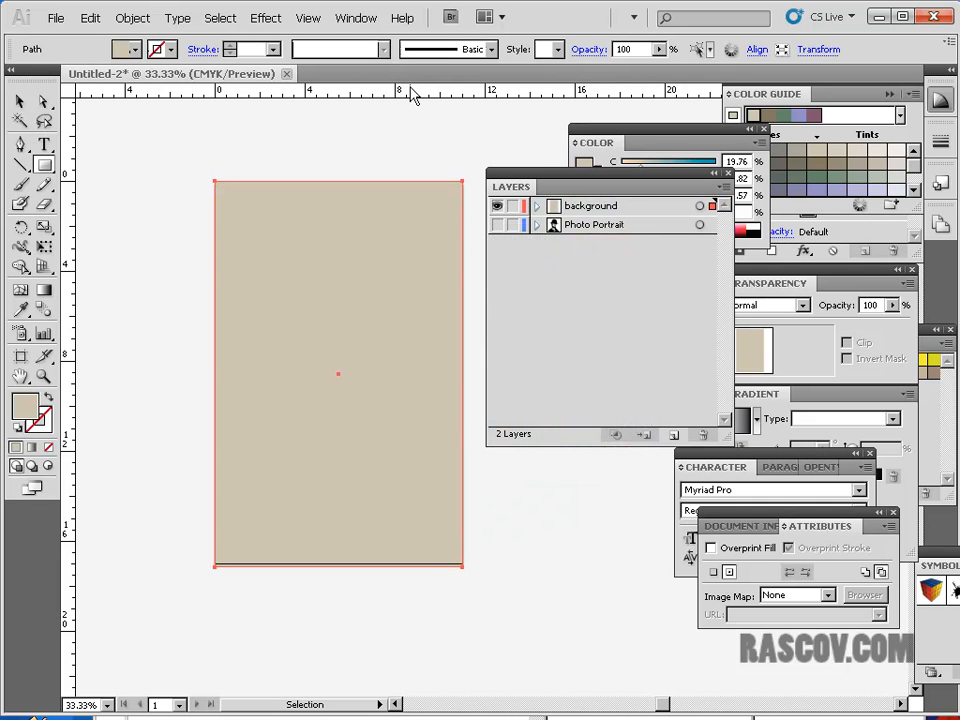
Step: Apply the Texturizer texture effect to the background rectangle
left_click(268, 20)
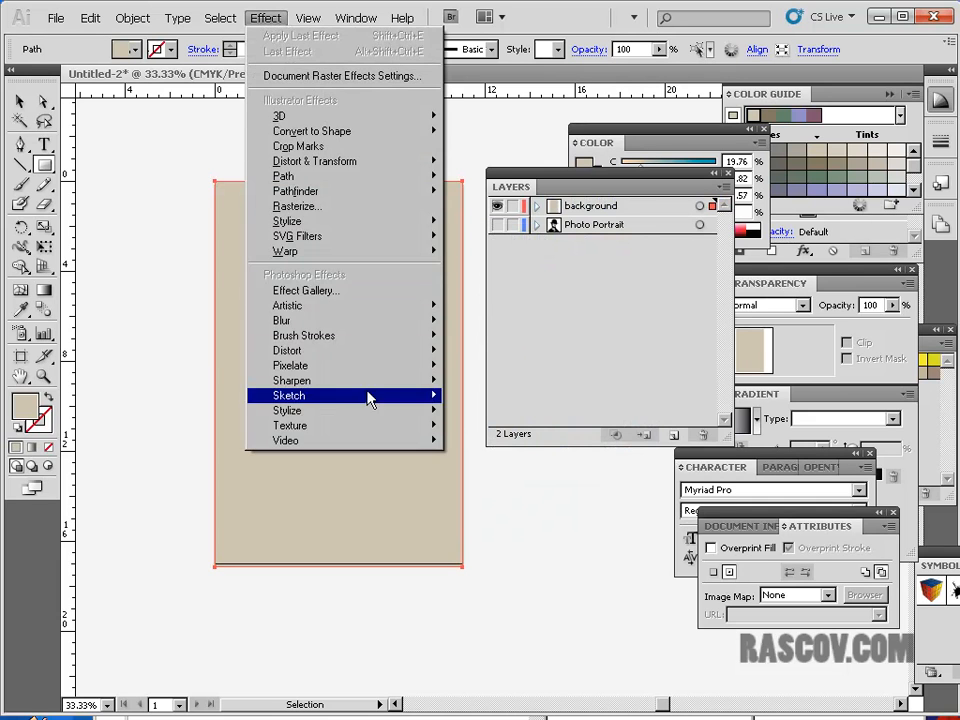
mouse_move(366, 416)
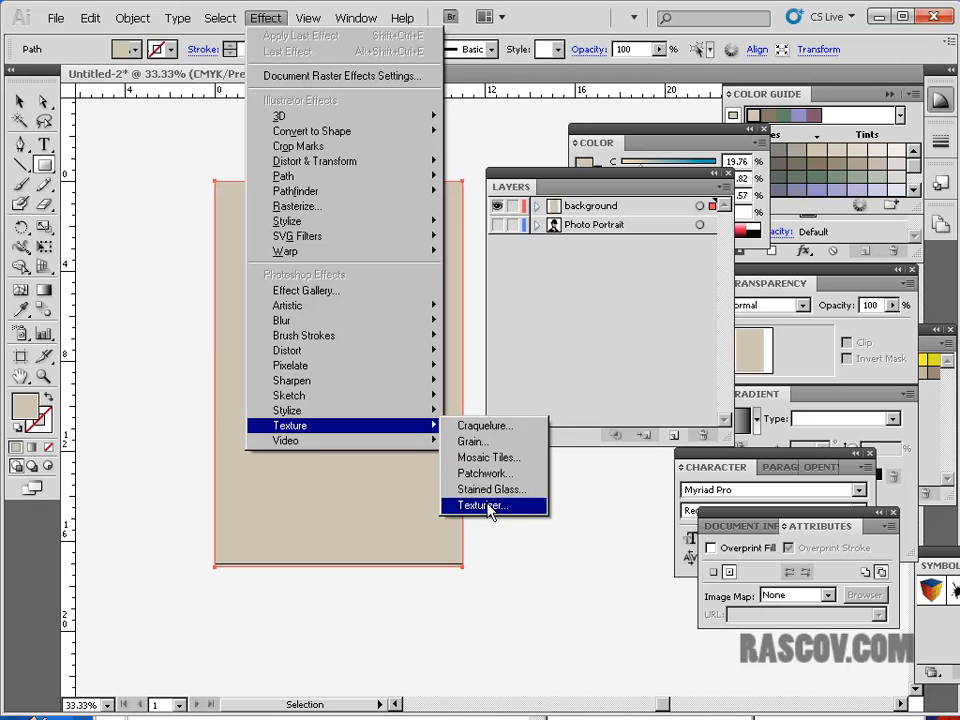
left_click(484, 506)
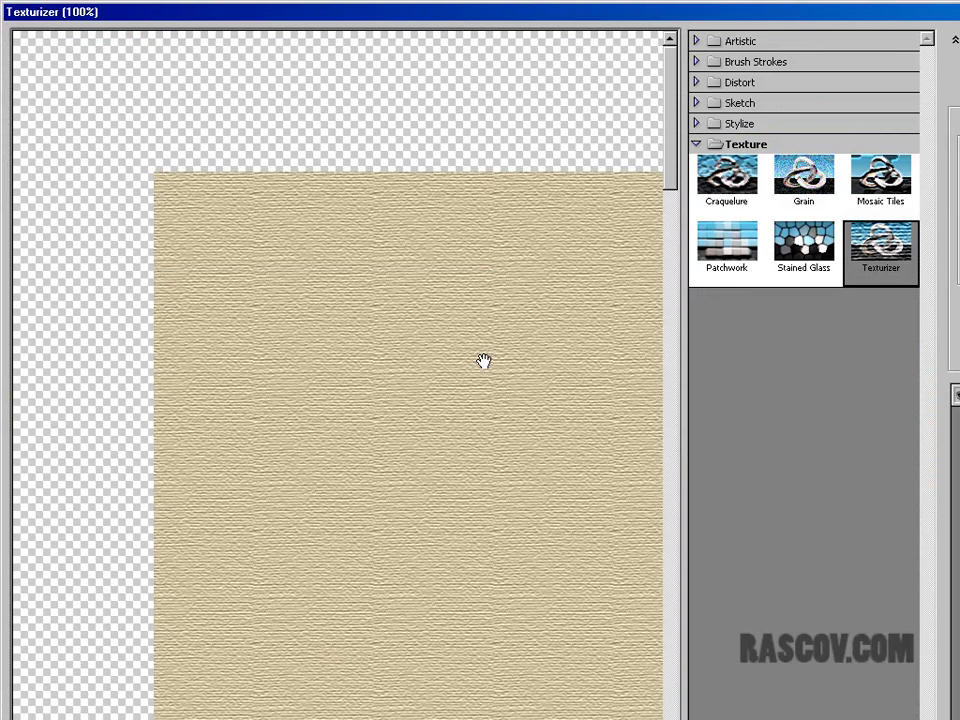
left_click_drag(468, 321, 328, 194)
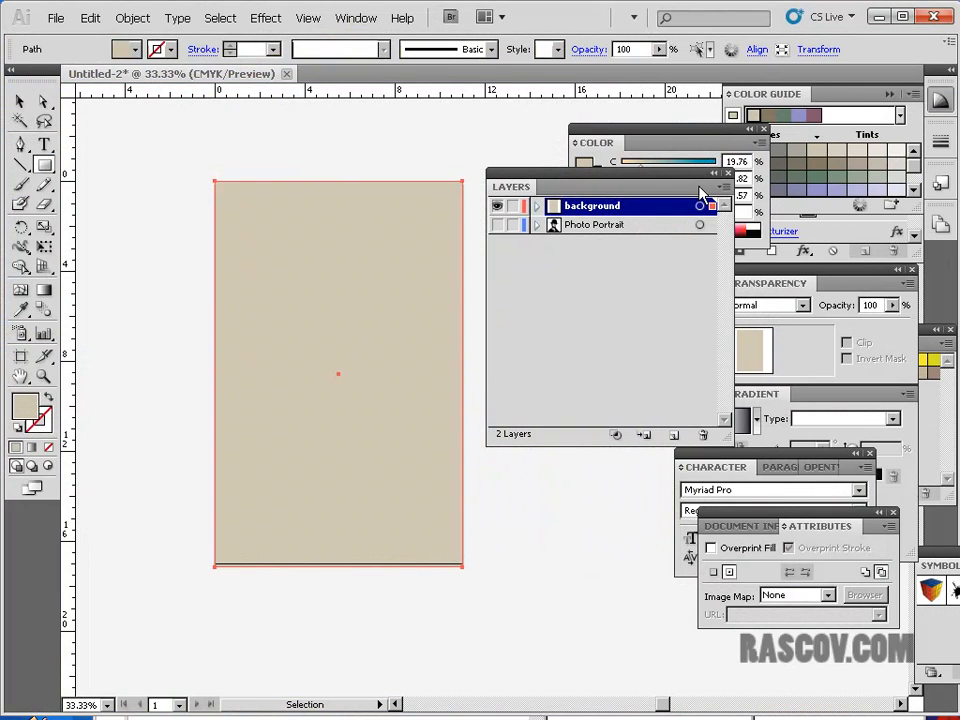
Step: Examine the background rectangle's surface texture close up at 1600% and again at 66.67% magnification
key("ctrl+plus")
key("ctrl+plus")
key("ctrl+plus")
key("ctrl+plus")
key("ctrl+plus")
key("ctrl+plus")
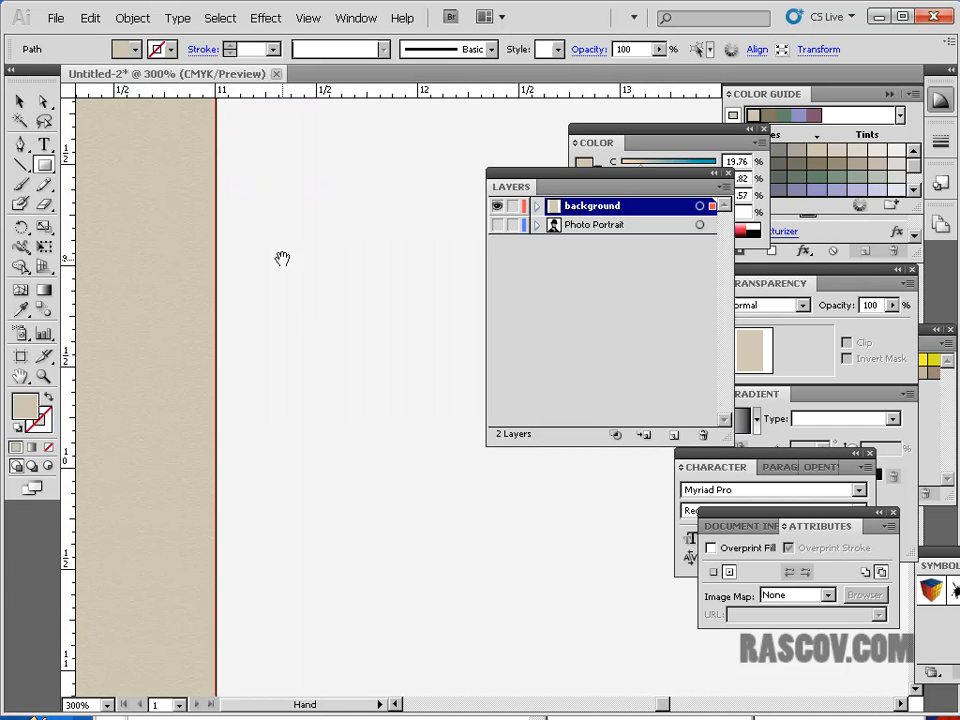
left_click_drag(281, 259, 433, 336)
scroll(435, 336, "right", 2)
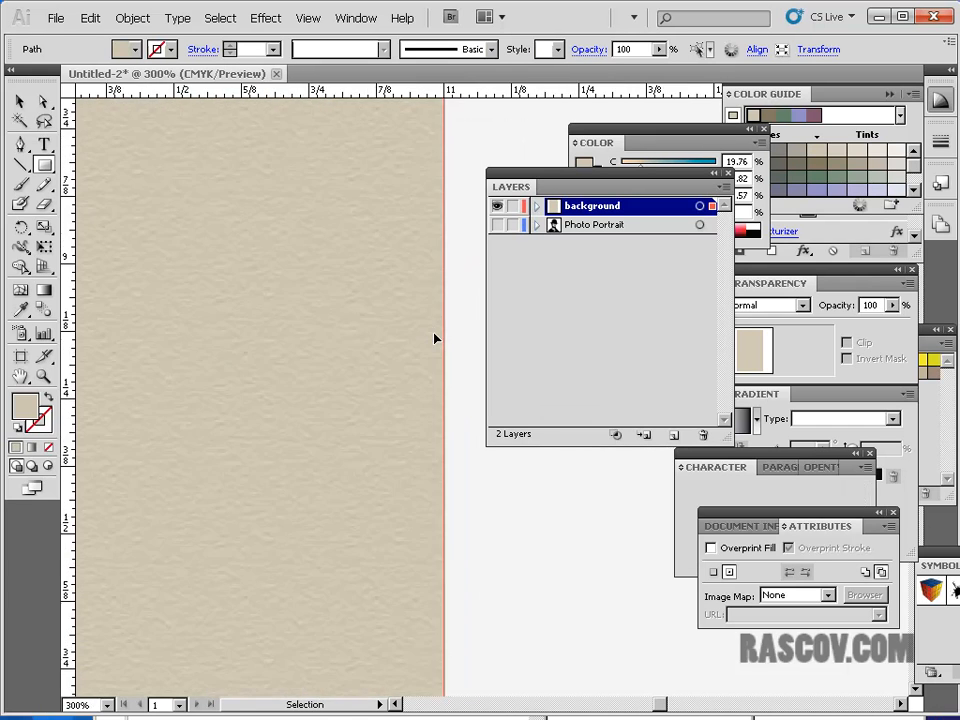
key("ctrl+plus")
key("ctrl+plus")
key("ctrl+plus")
key("ctrl+plus")
key("ctrl+plus")
left_click_drag(271, 348, 574, 499)
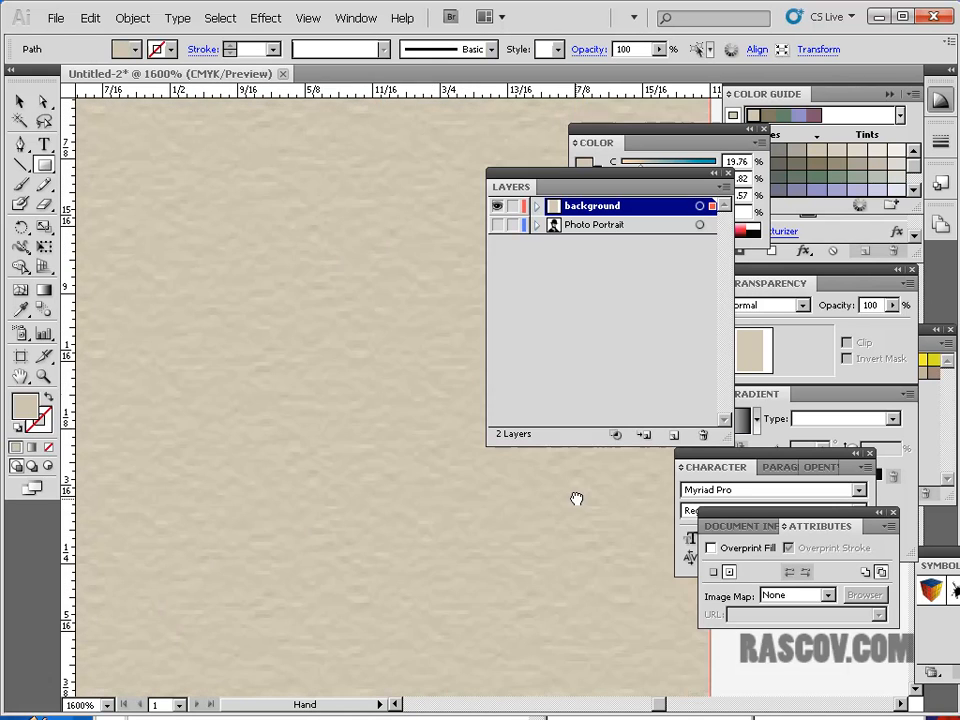
key("space")
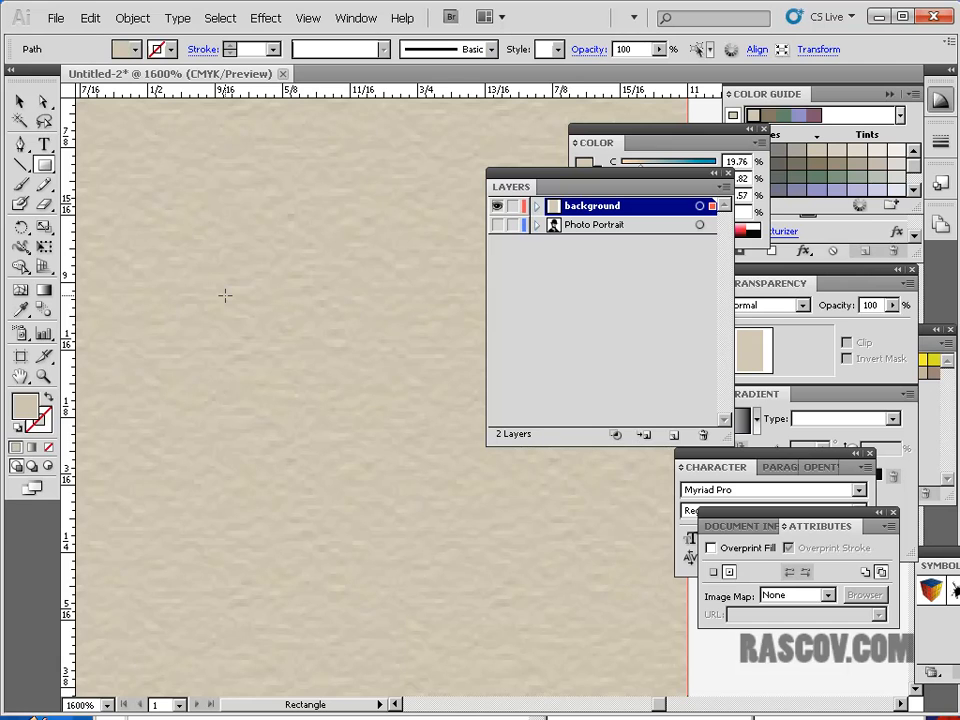
key("ctrl+minus")
key("ctrl+minus")
key("ctrl+minus")
key("ctrl+minus")
key("ctrl+minus")
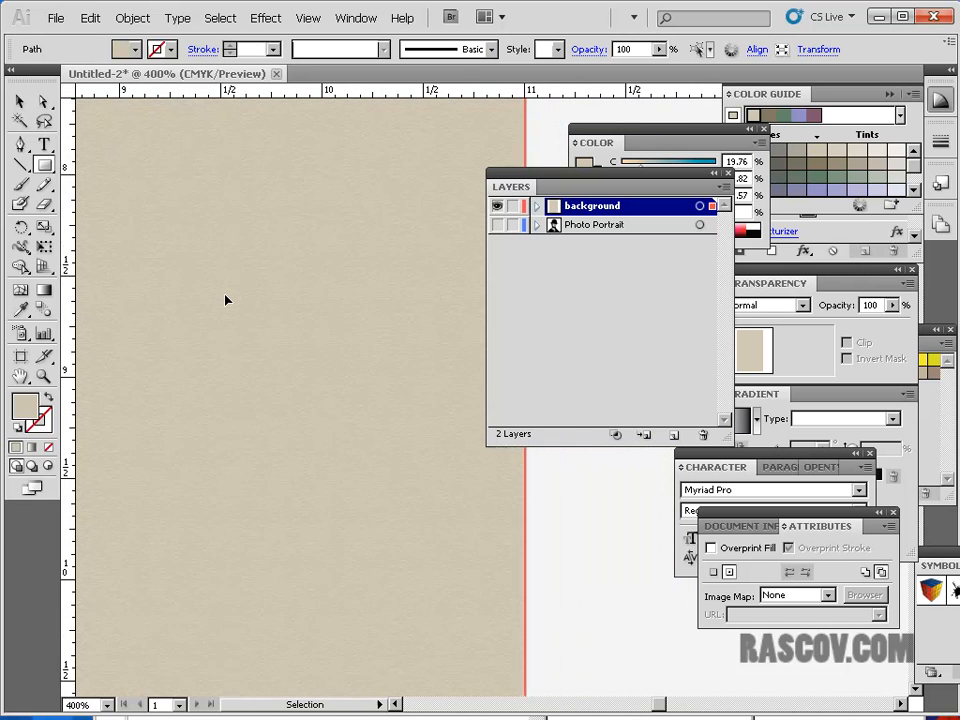
key("ctrl+minus")
key("ctrl+minus")
key("ctrl+minus")
key("ctrl+minus")
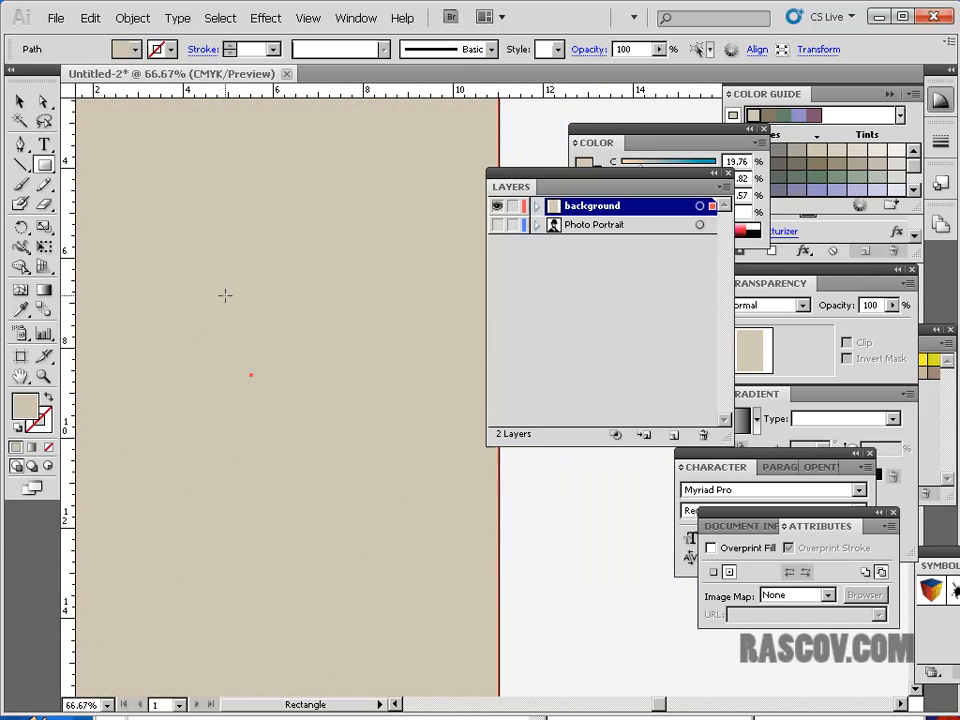
left_click_drag(225, 294, 319, 424)
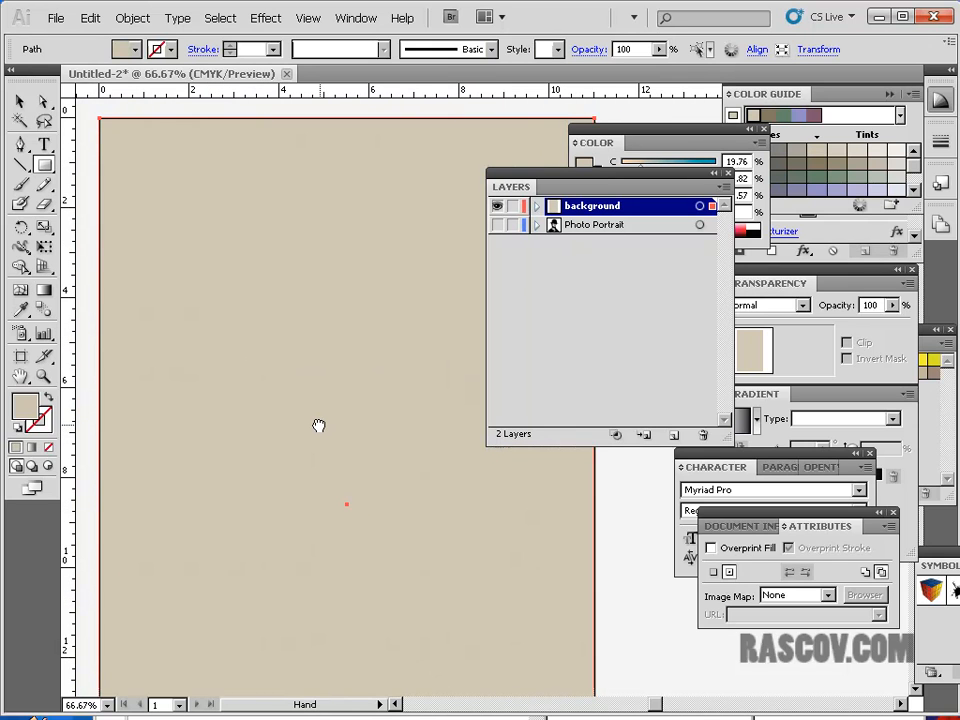
Step: Check the contents of the background layer and move the Layers panel clear of the Color and Transparency panels
left_click(536, 206)
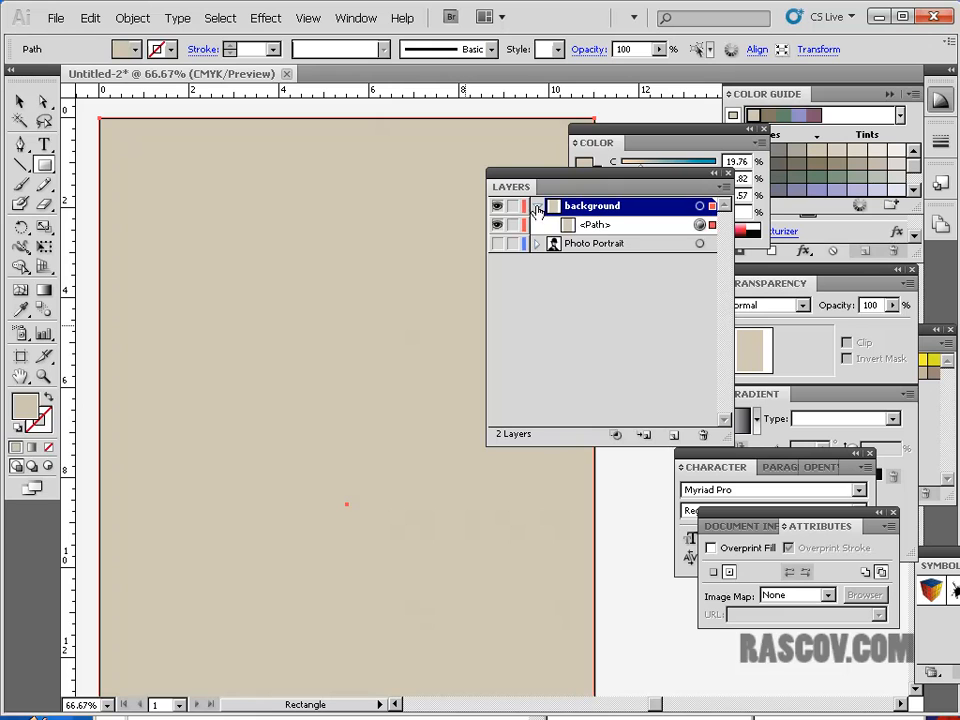
left_click(536, 206)
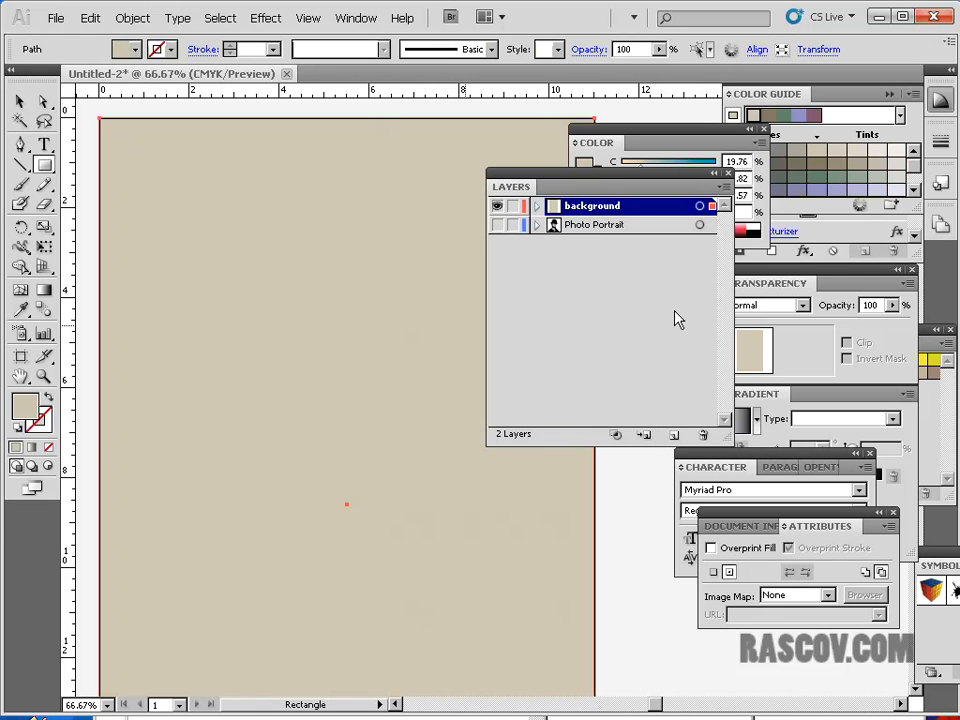
left_click_drag(602, 186, 438, 237)
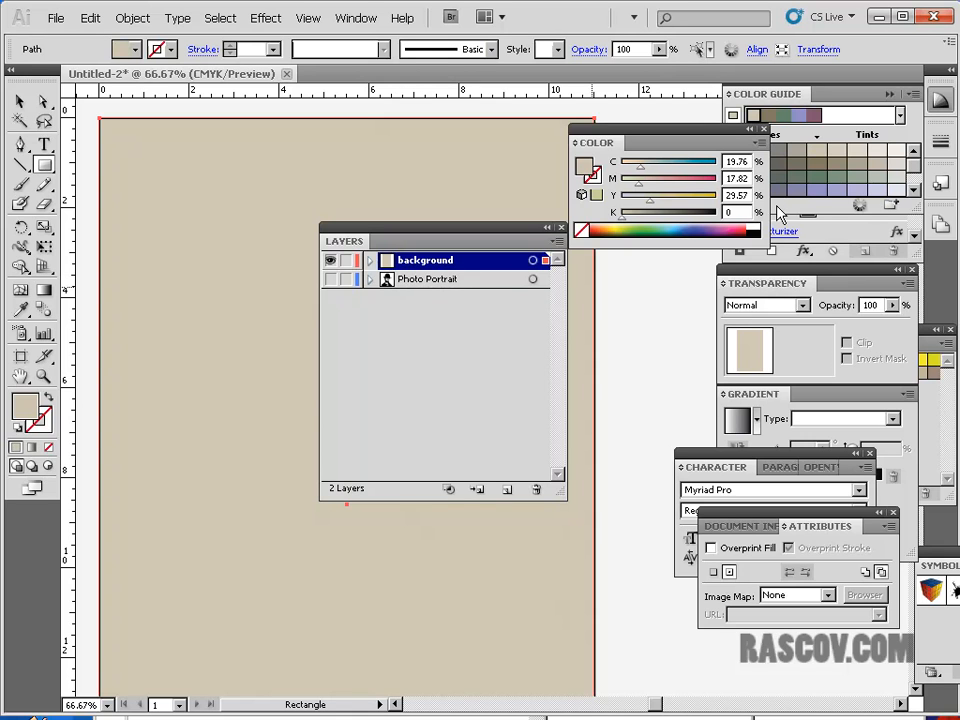
Step: Spread out the Color, Color Guide and Appearance panels, undo the stray rectangle, and enlarge the Appearance panel to show all the background's attributes
left_click_drag(783, 283, 885, 369)
left_click_drag(770, 100, 866, 288)
mouse_move(695, 119)
left_mouse_down()
mouse_move(688, 256)
mouse_move(680, 157)
left_mouse_up()
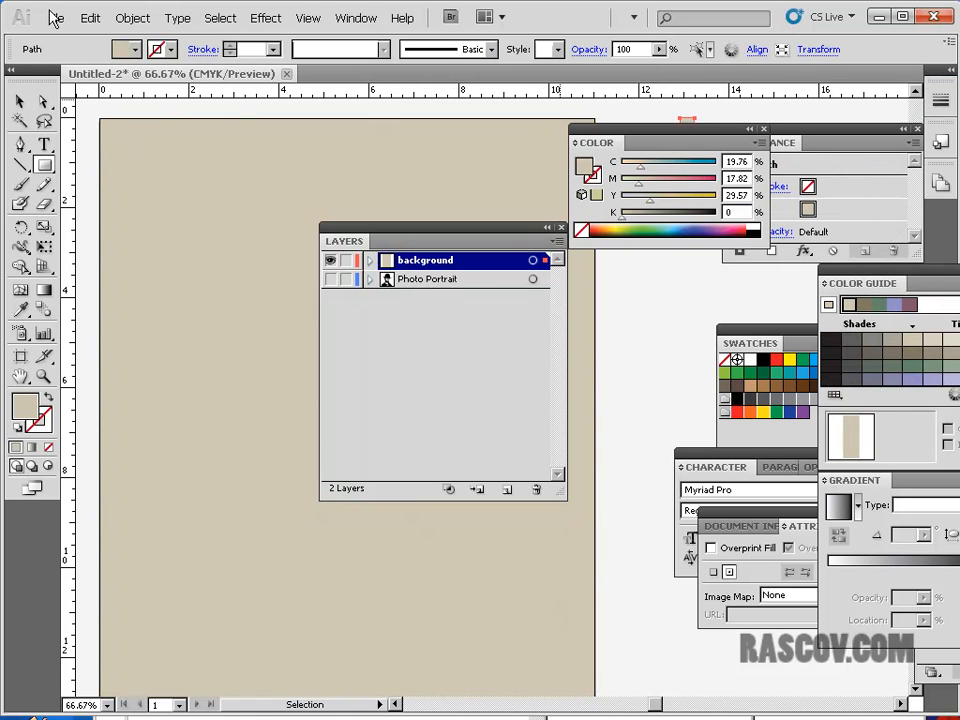
left_click(90, 18)
left_click(120, 33)
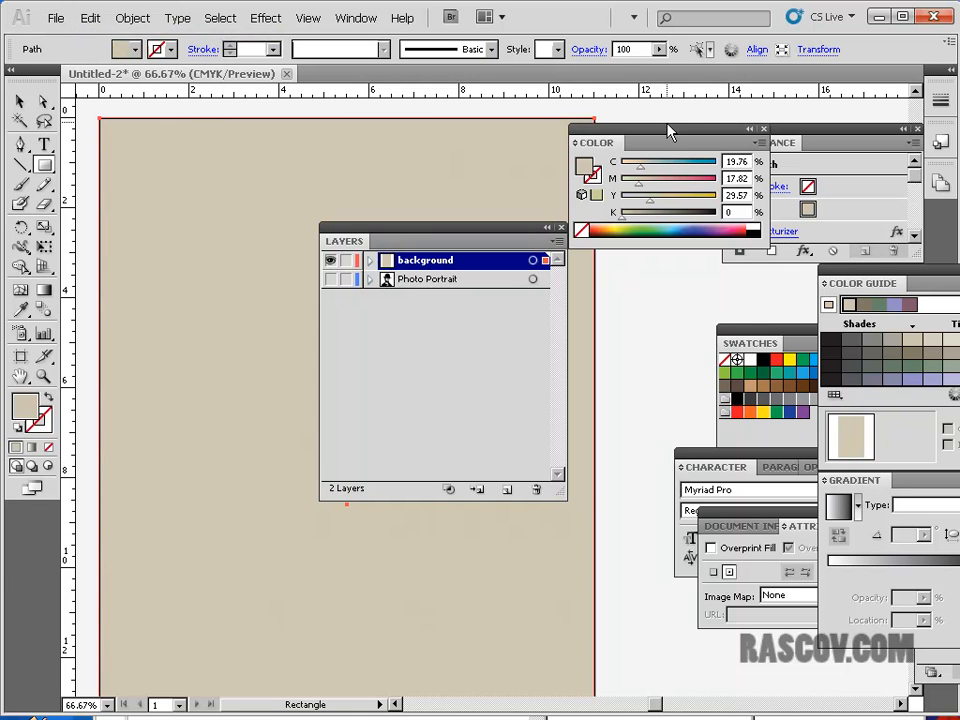
left_click_drag(668, 137, 337, 180)
left_click_drag(830, 143, 726, 137)
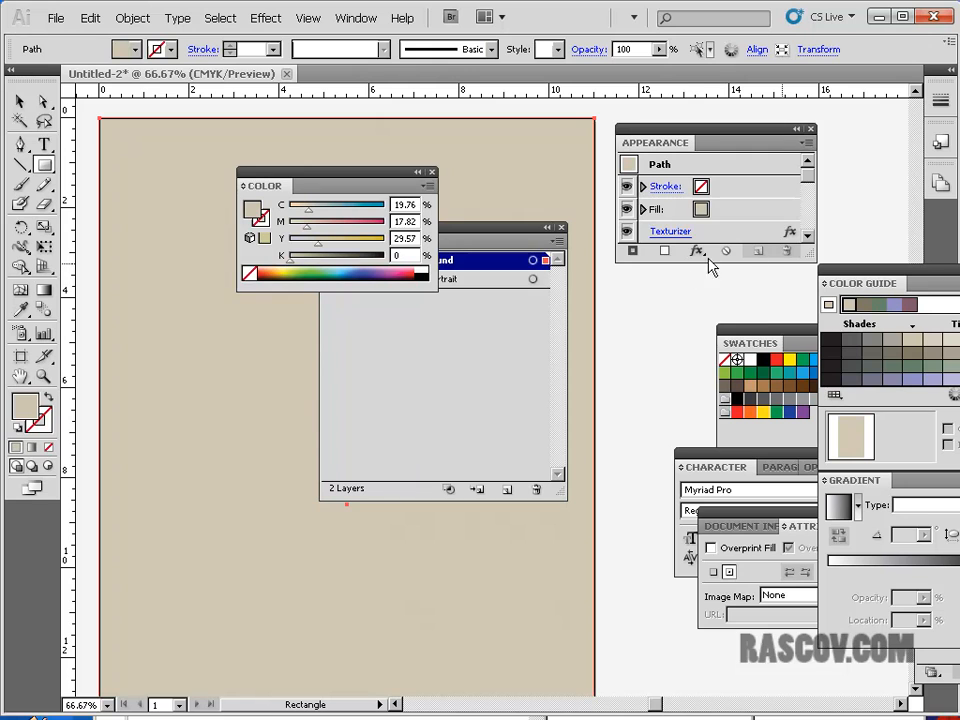
left_click_drag(730, 258, 730, 285)
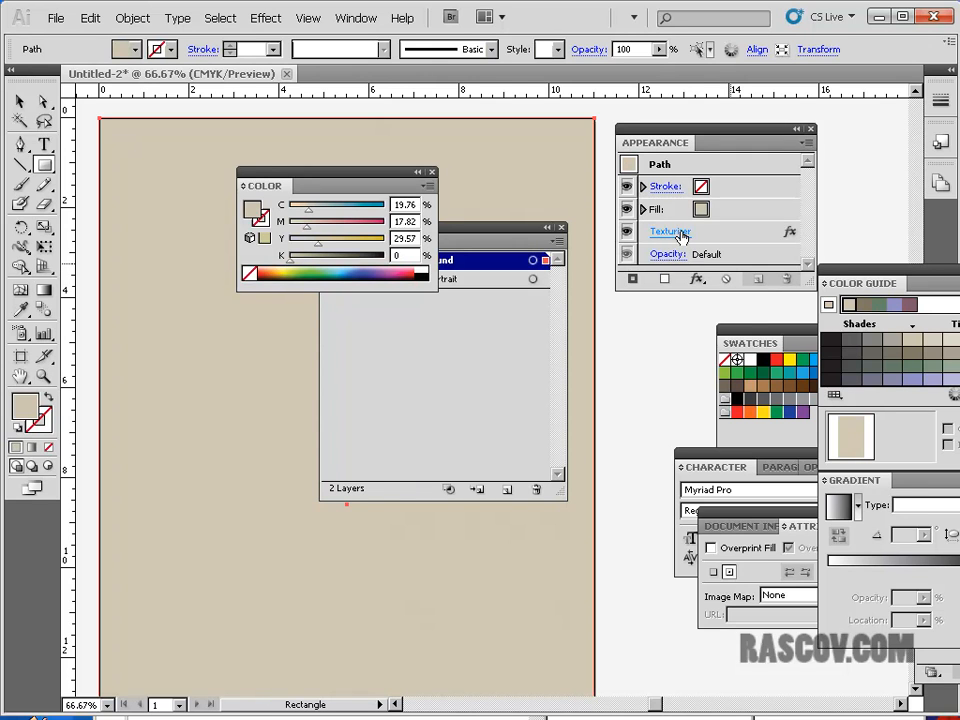
Step: Compare the background rectangle with and without its Texturizer effect, leaving the effect hidden
left_click(627, 231)
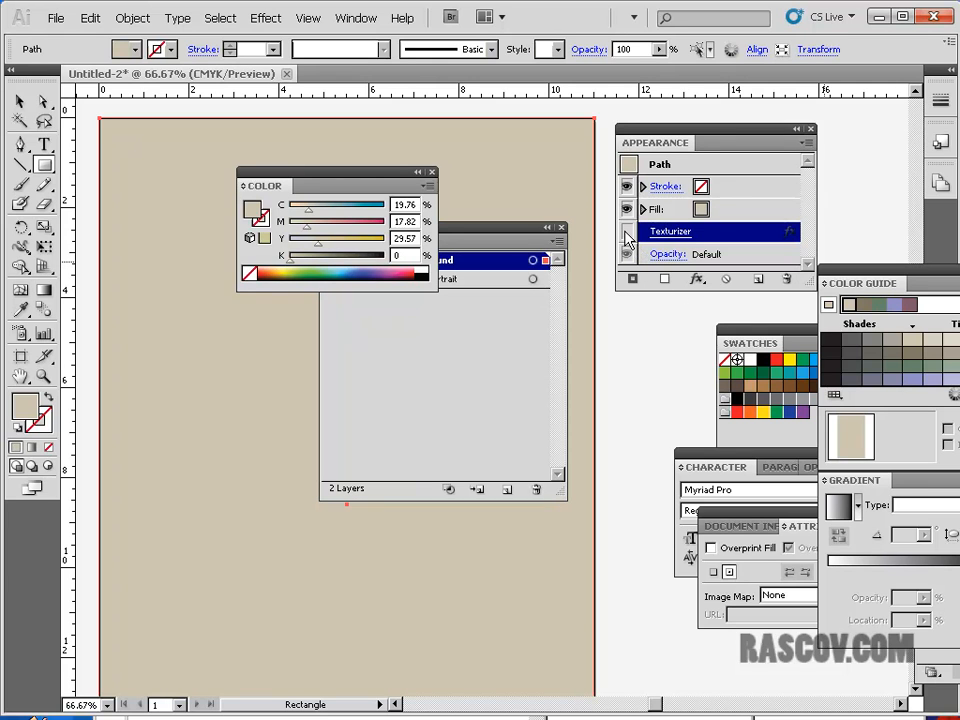
left_click(627, 231)
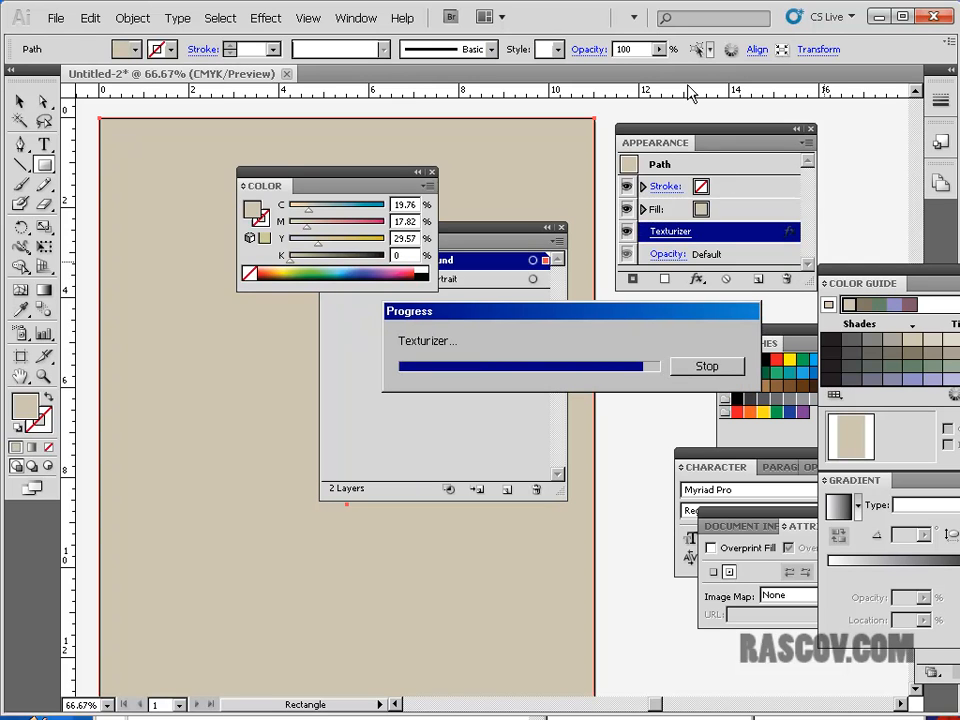
left_click(626, 232)
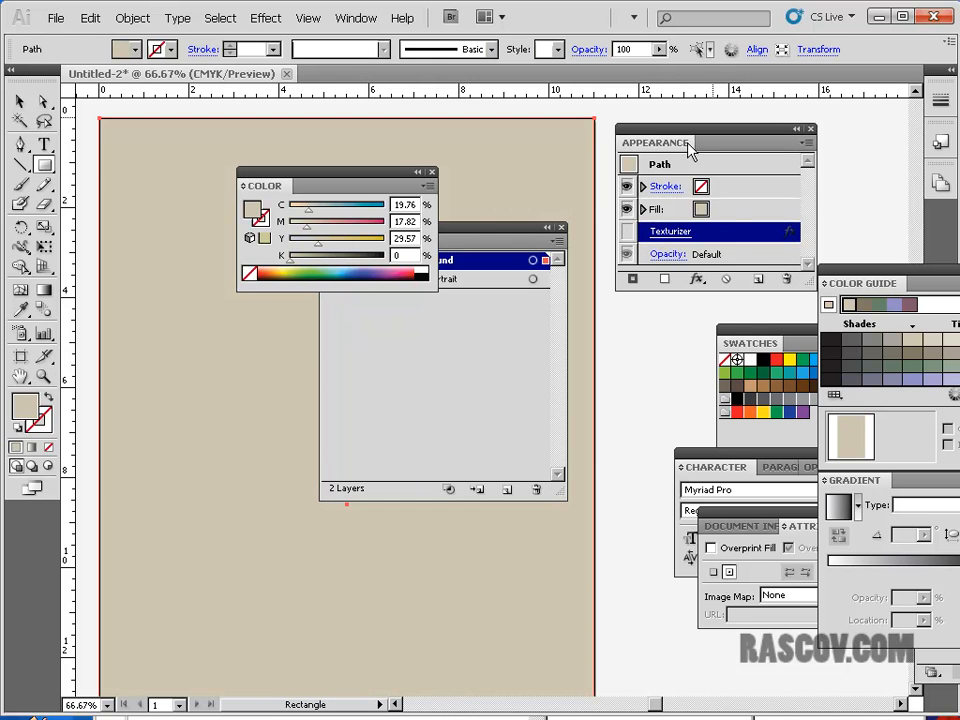
Step: Reposition the Appearance, Color and Layers panels for easier access and delete the stray small rectangle from the artboard
left_click_drag(651, 139, 732, 137)
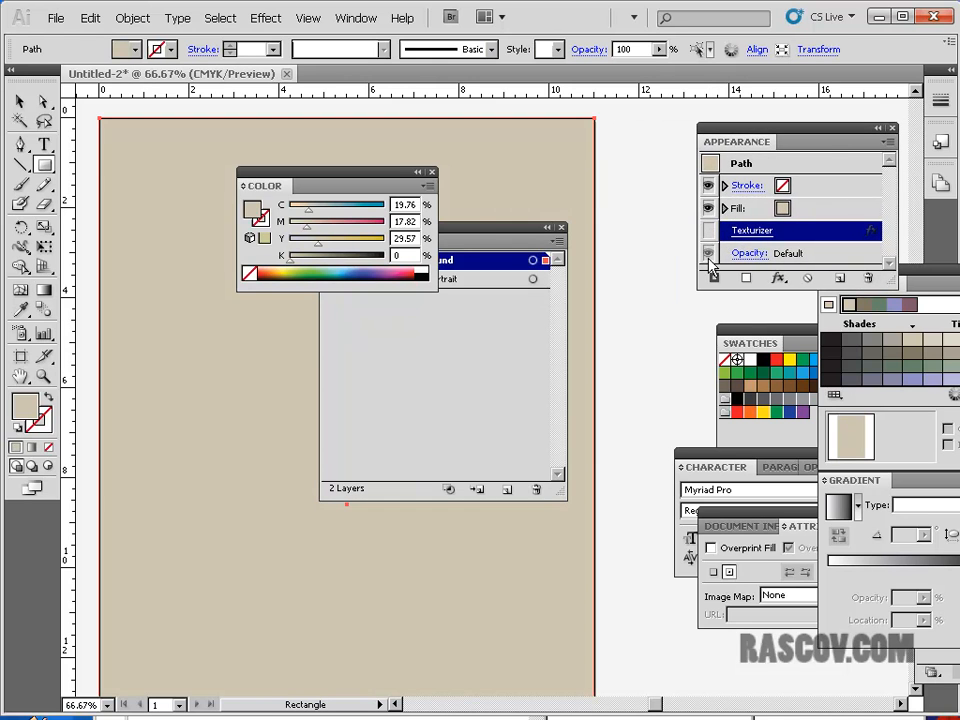
left_click_drag(309, 180, 584, 341)
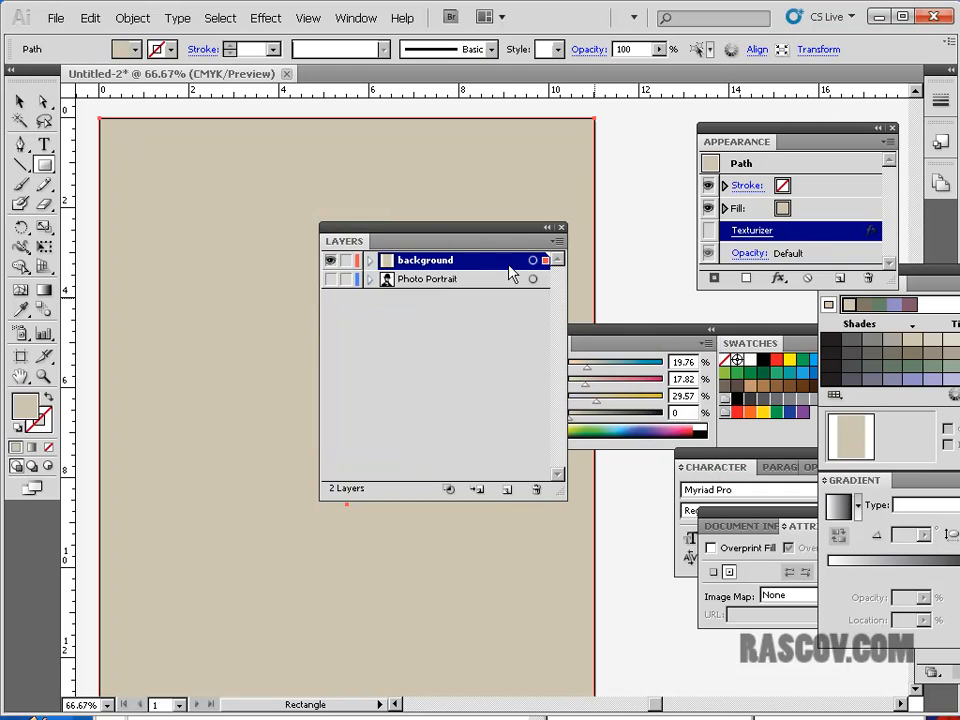
left_click_drag(440, 219, 808, 512)
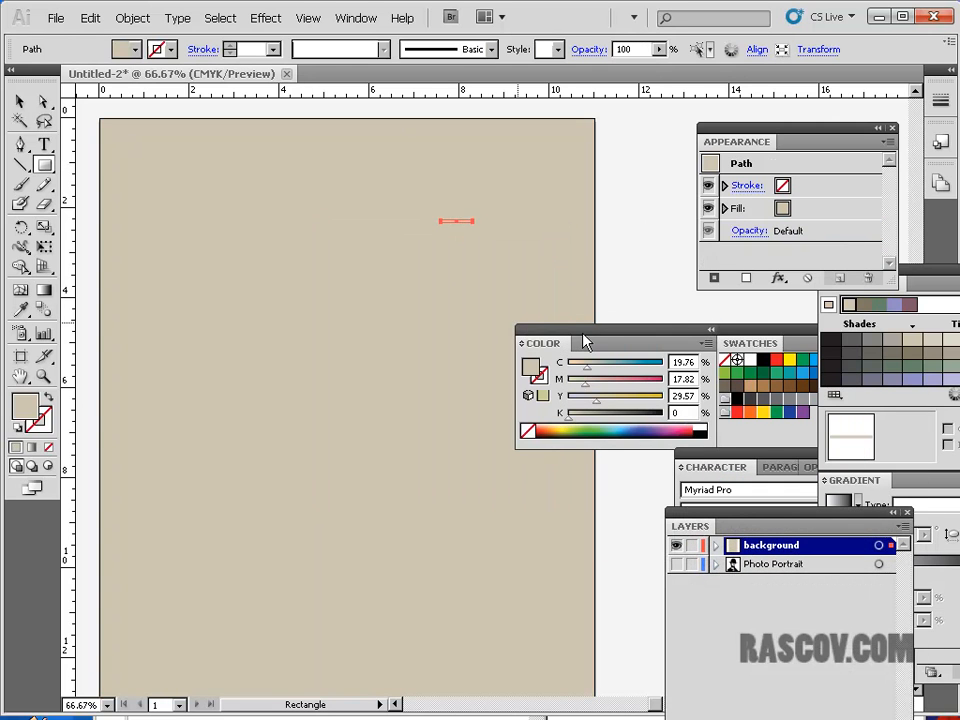
key("Delete")
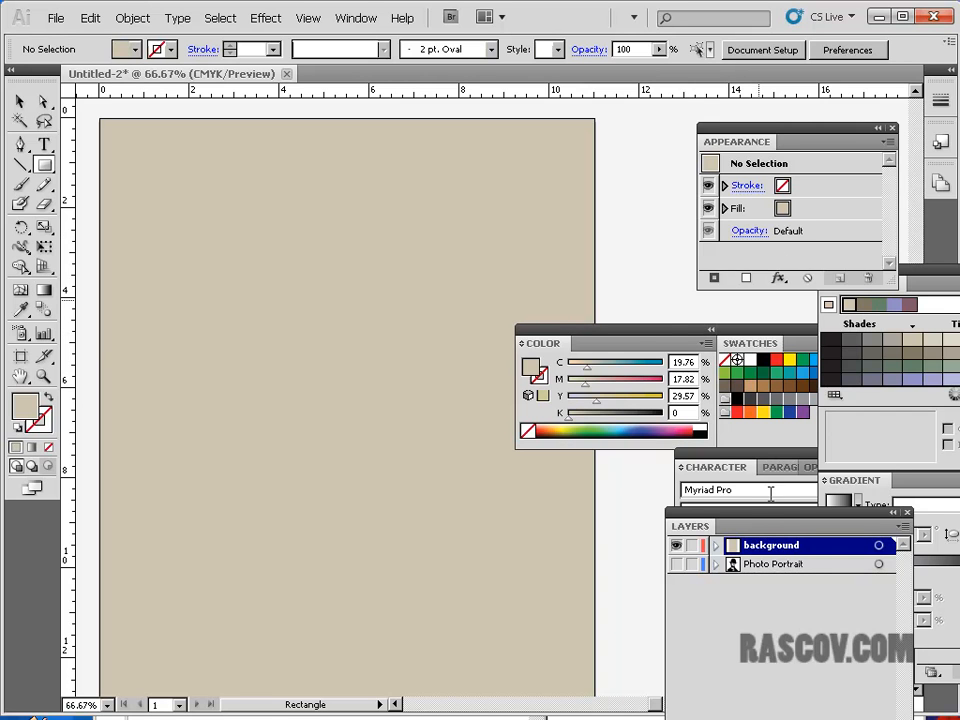
left_click_drag(762, 512, 342, 189)
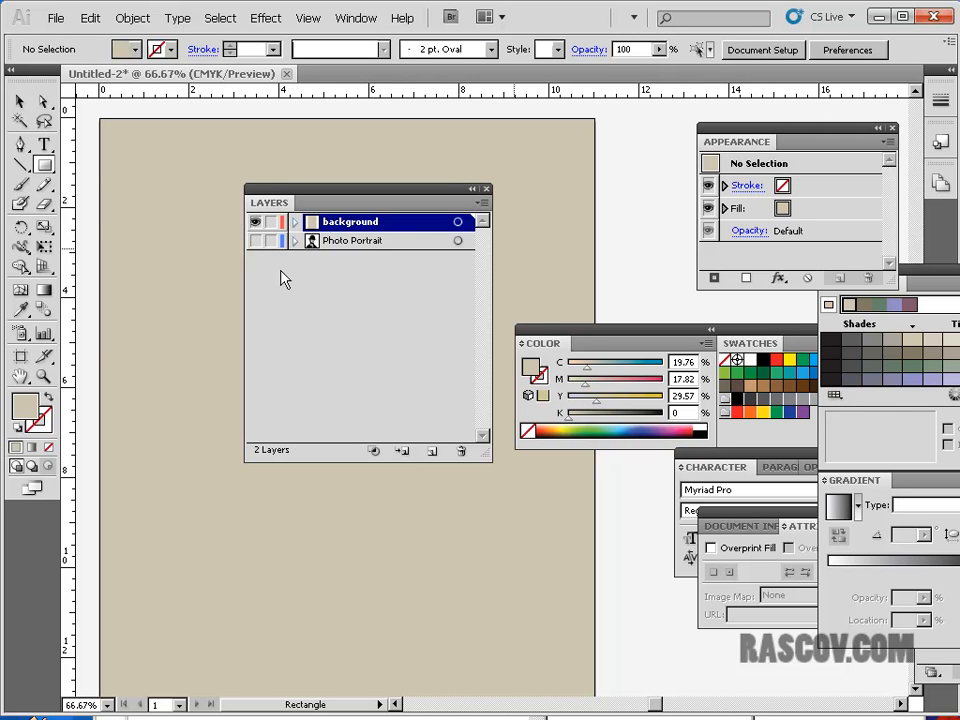
Step: Show the Photo Portrait layer, reorder the background layer beneath it, and move the Layers panel off the portrait
left_click(255, 241)
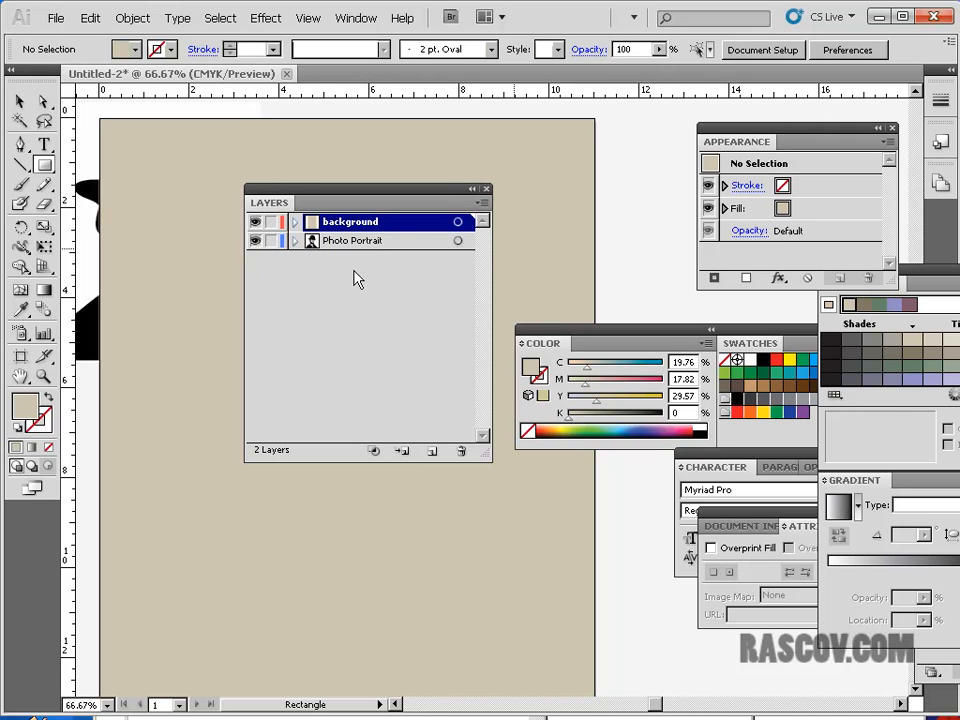
left_click(20, 101)
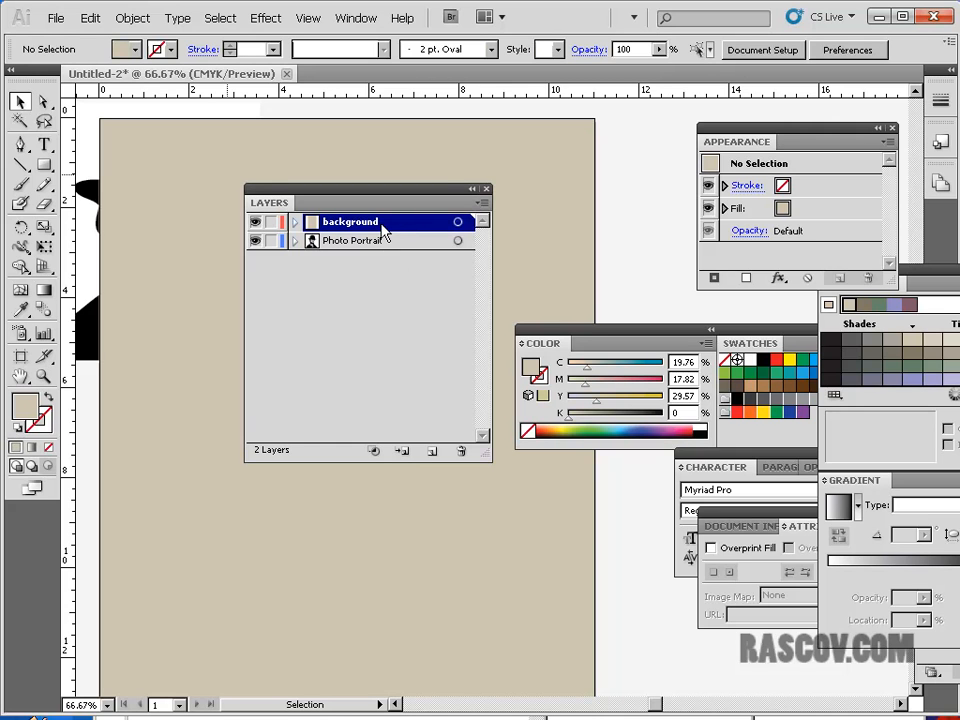
left_click_drag(383, 230, 395, 283)
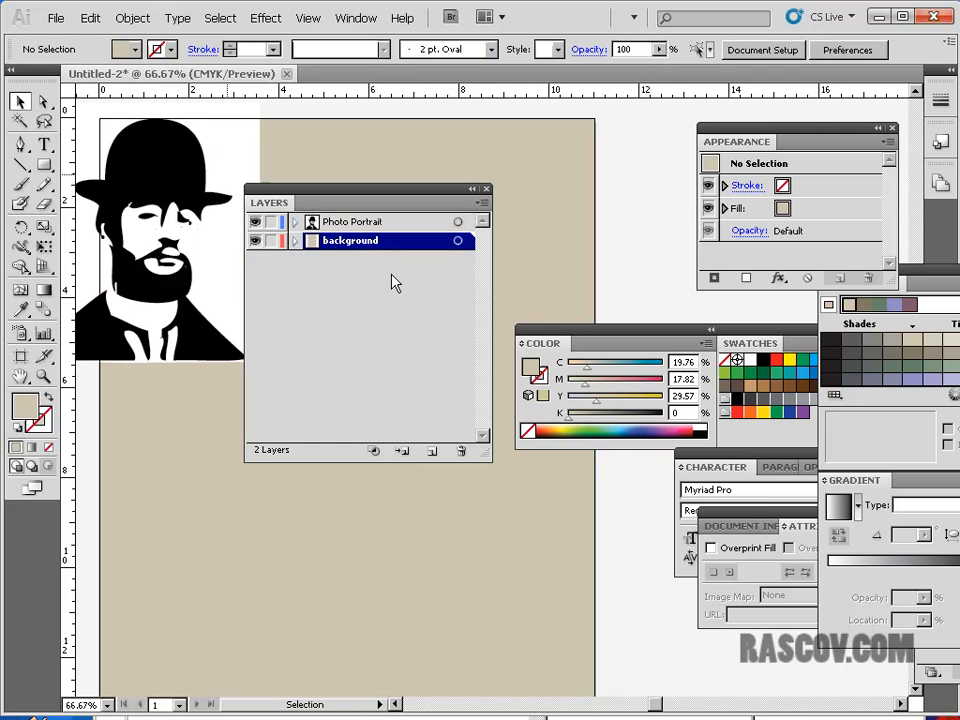
left_click_drag(326, 193, 478, 168)
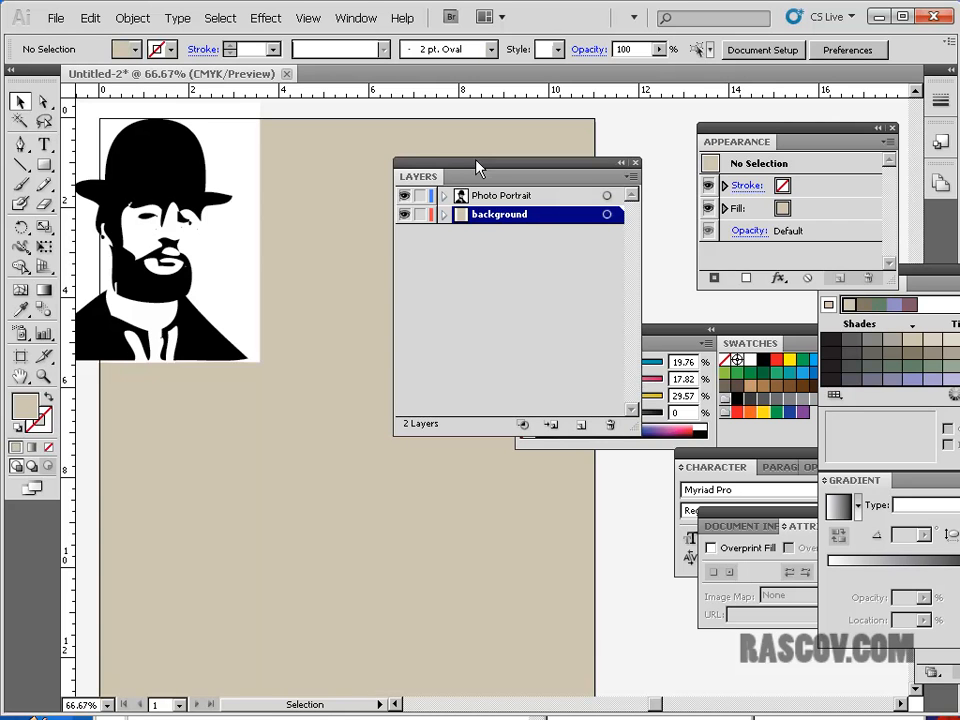
Step: Examine the traced portrait and its surrounding white area at 150% magnification, keeping the Layers panel clear of it
left_click_drag(347, 214, 368, 317)
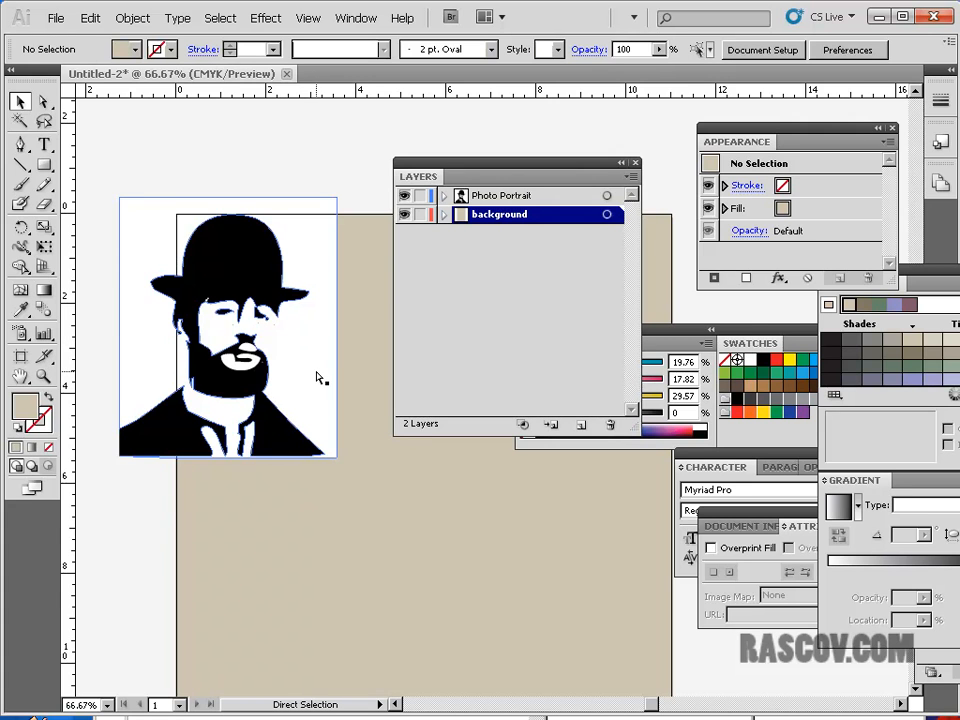
key("ctrl+equal")
key("ctrl+equal")
left_click_drag(156, 306, 476, 429)
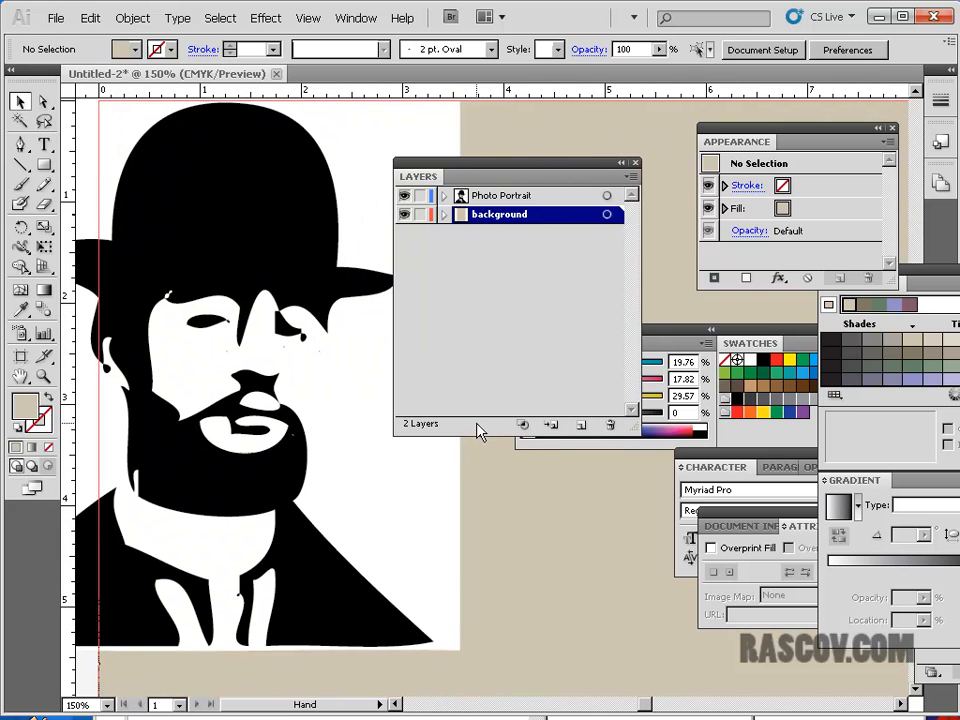
left_click_drag(471, 167, 575, 270)
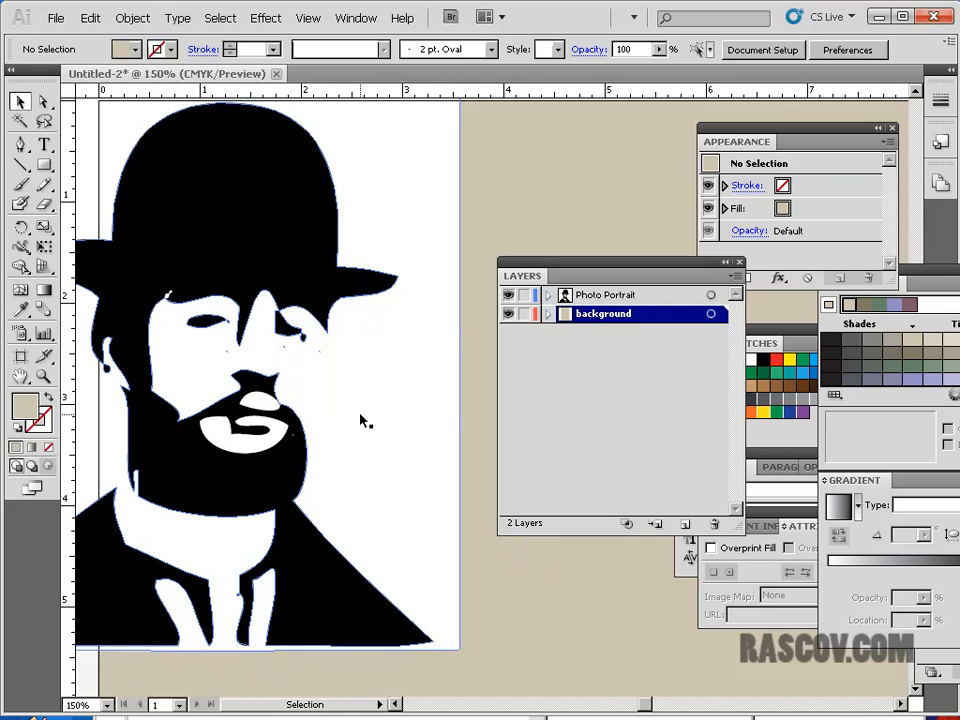
key("space")
left_click_drag(342, 300, 391, 371)
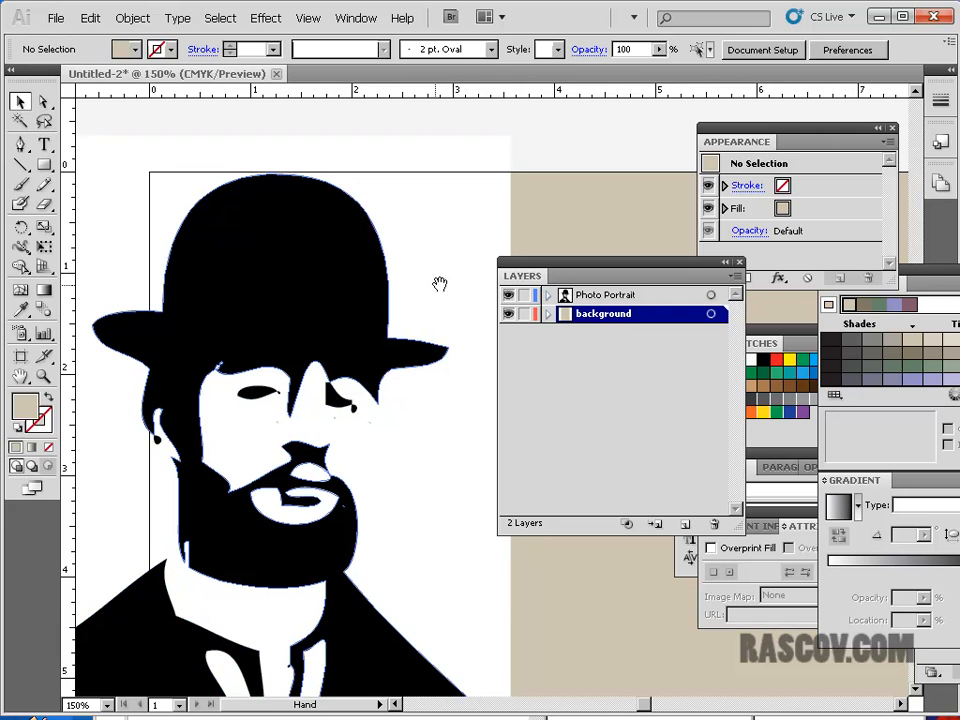
left_click_drag(407, 274, 388, 210)
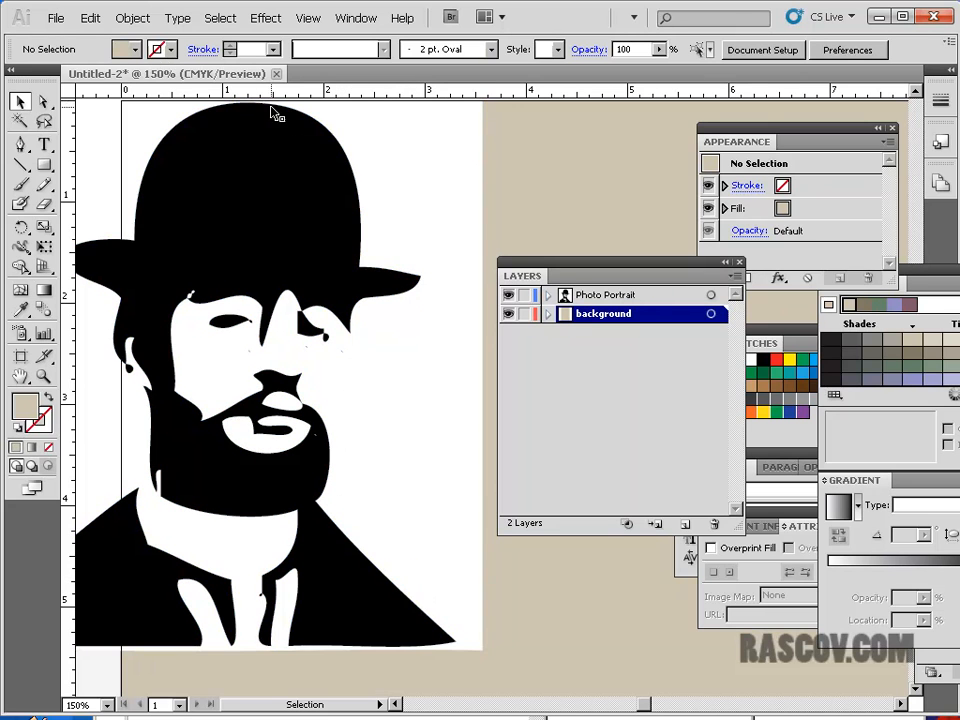
Step: Make Photo Portrait the active layer, lock the background layer, and select all of the portrait artwork
left_click(615, 296)
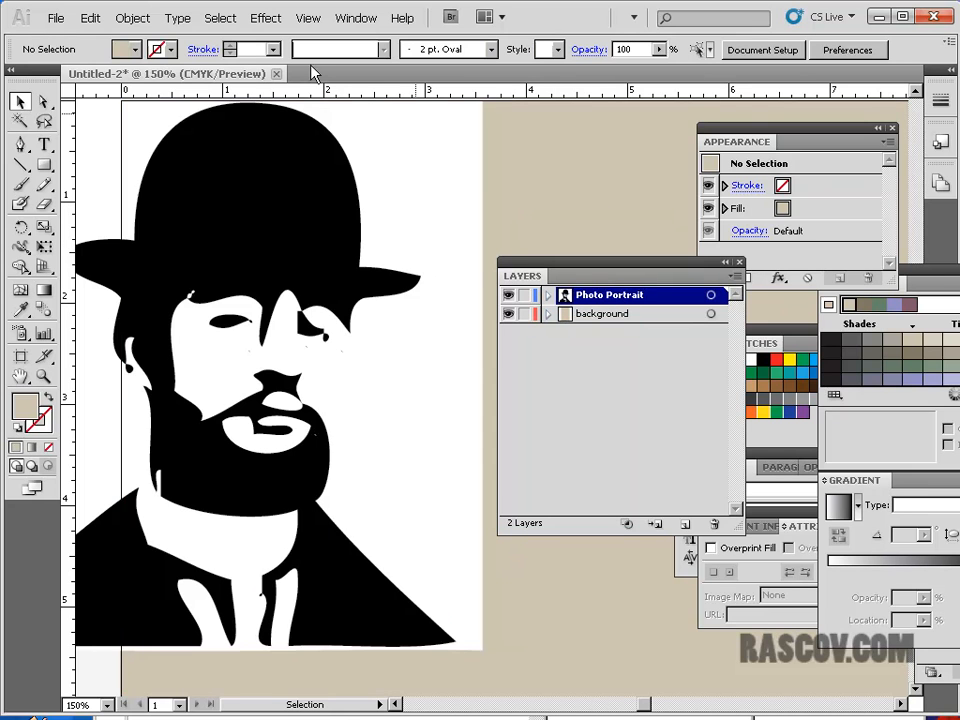
left_click(136, 18)
left_click(443, 284)
key("ctrl+a")
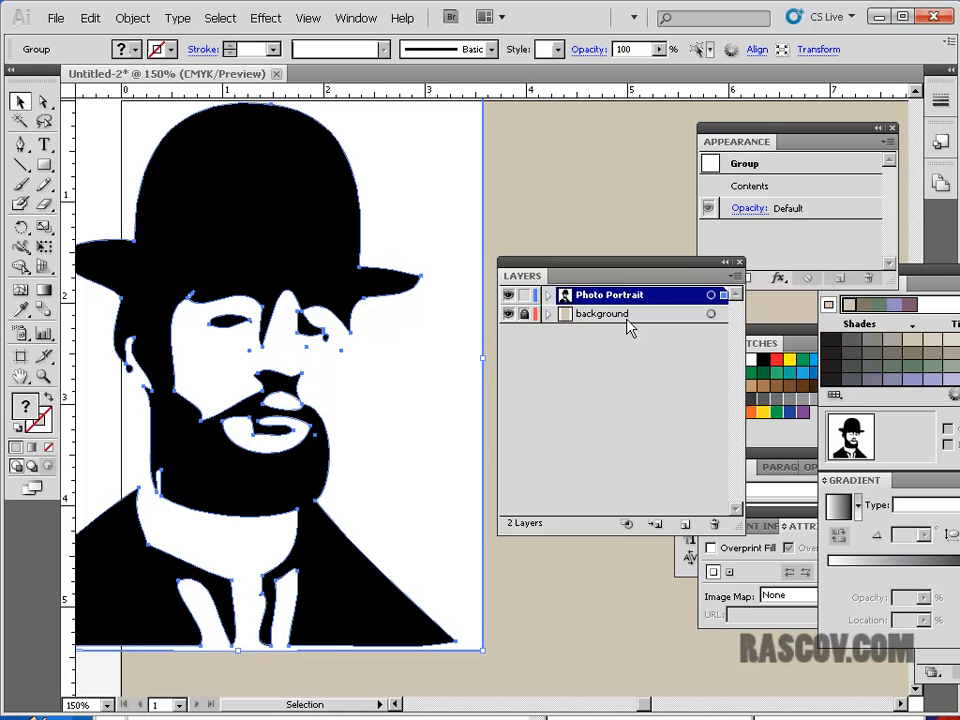
left_click(524, 316)
Step: Ungroup the traced portrait and clear the selection, with the Direct Selection tool active for editing individual anchor points
left_click(131, 20)
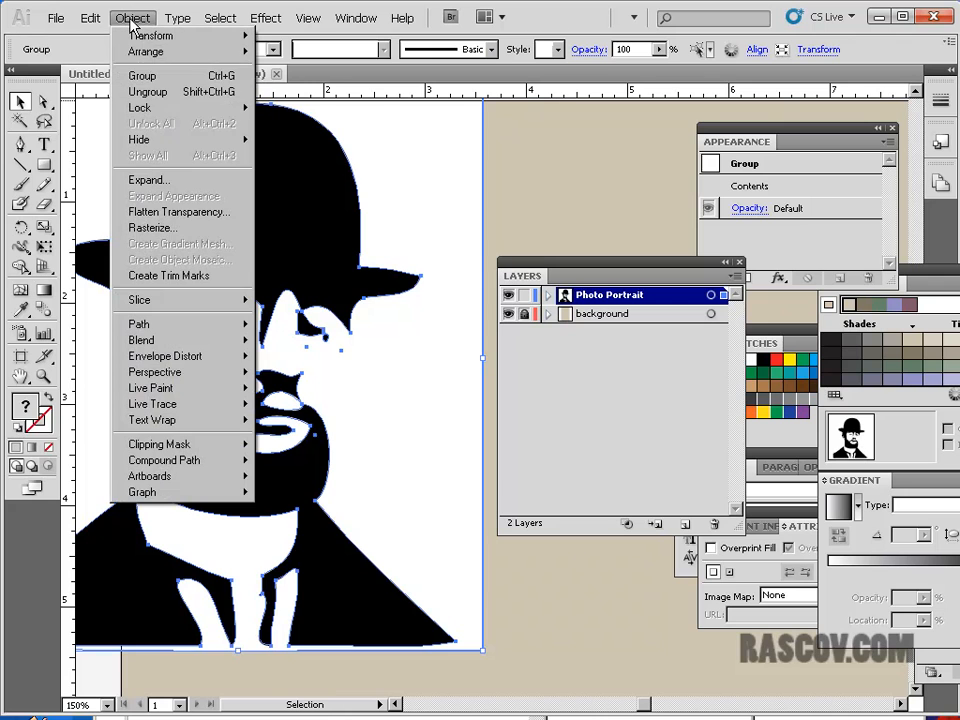
left_click(148, 91)
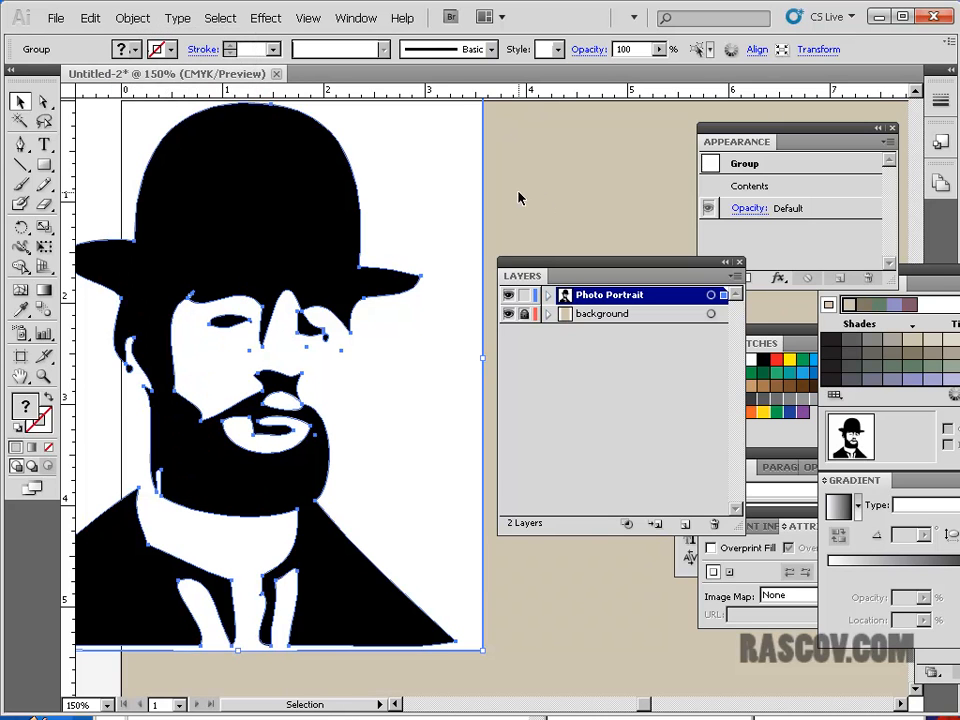
left_click(44, 101)
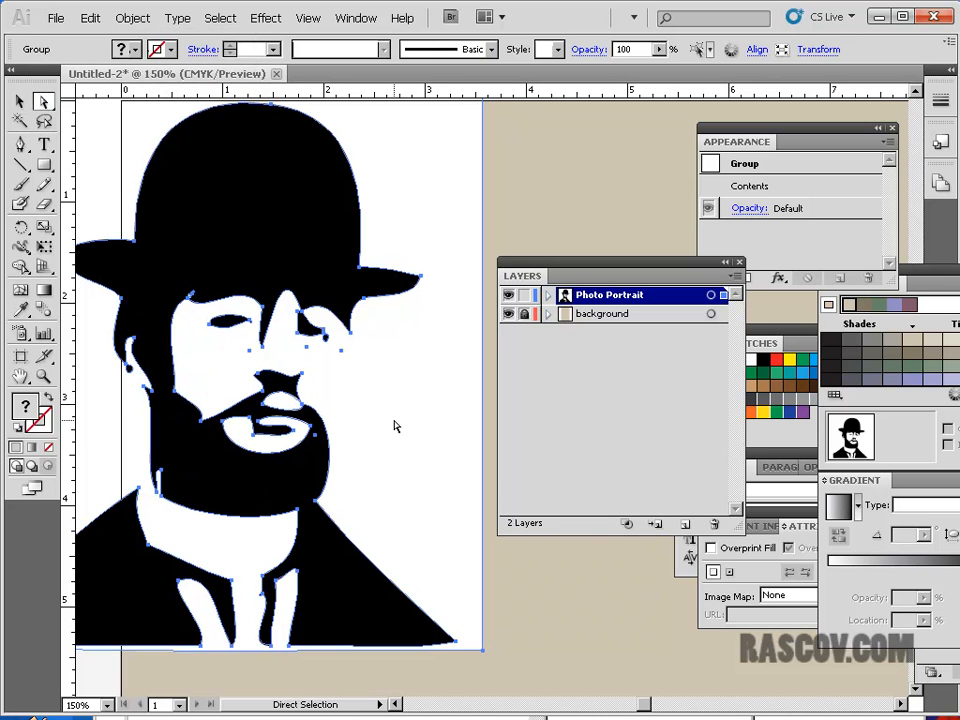
left_click(480, 620)
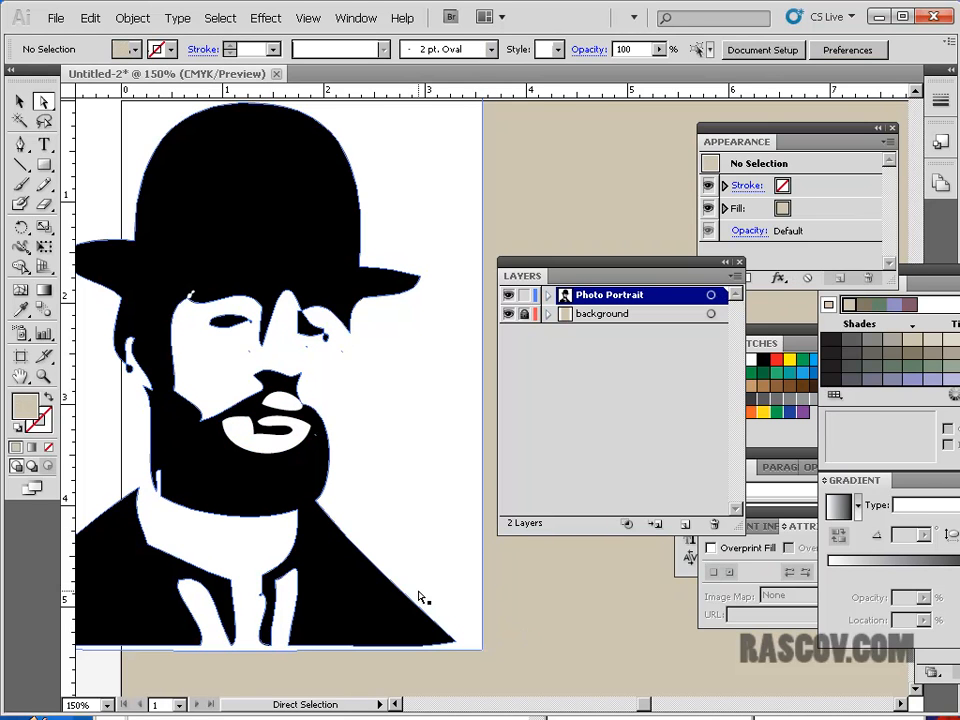
left_click(435, 575)
left_click(548, 652)
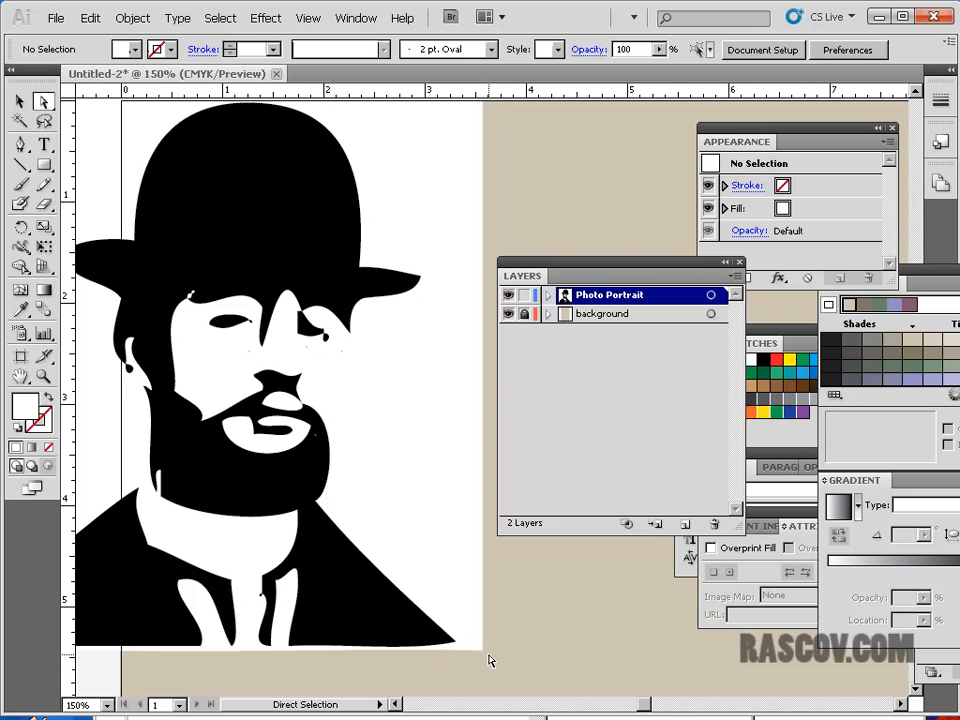
Step: Pull the white shape's lower-right corner anchor inward to the jacket's bottom edge and its upper-right corner anchor behind the hat
left_click_drag(481, 652, 387, 648)
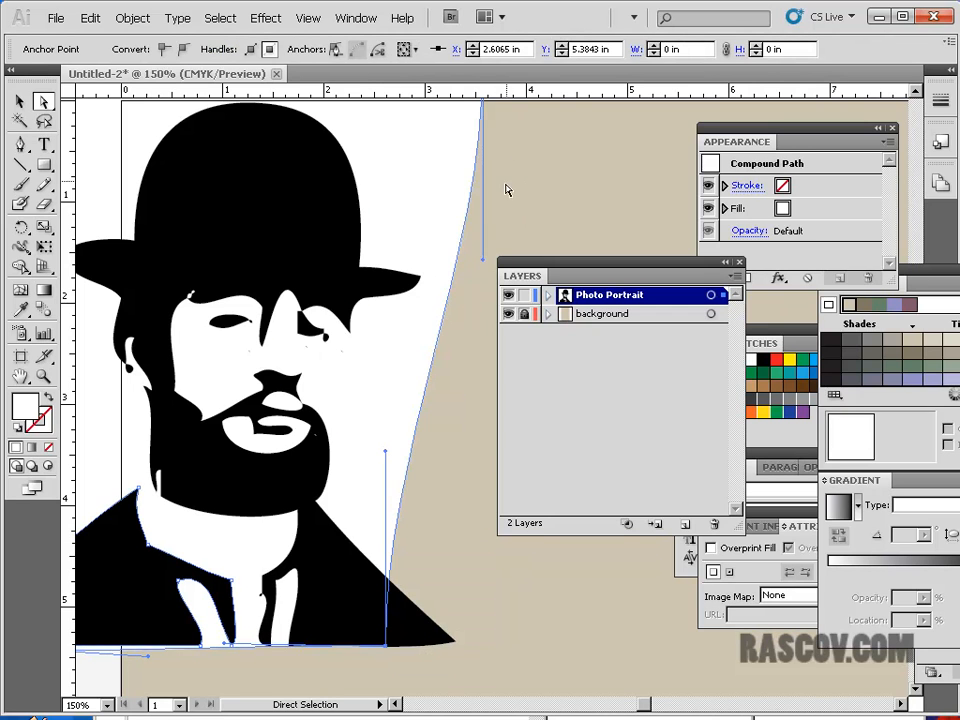
left_click_drag(453, 201, 441, 255)
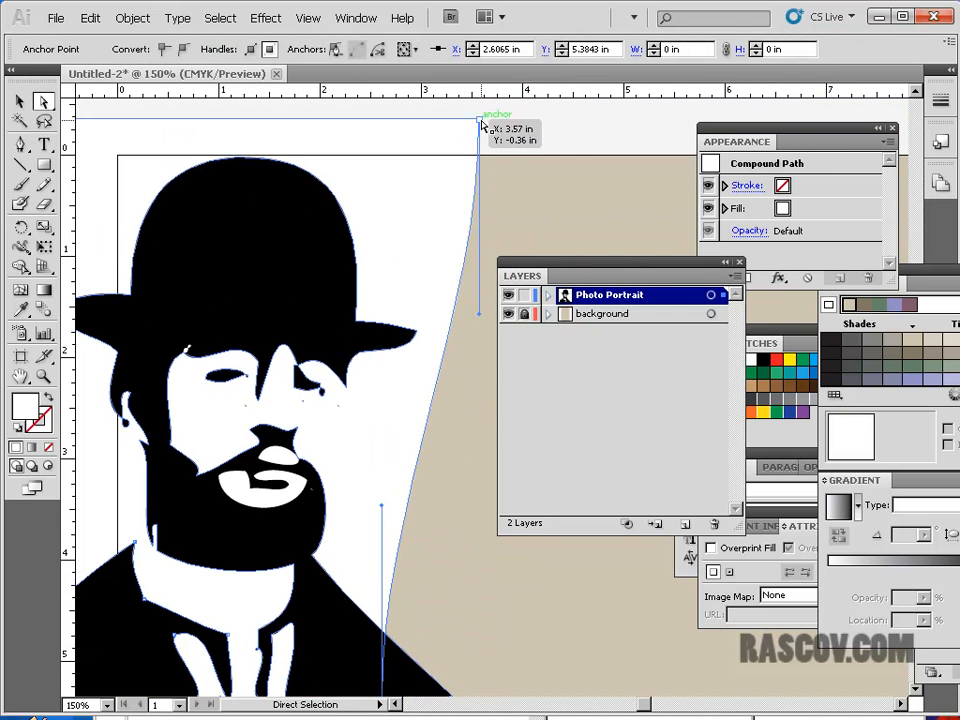
left_click_drag(480, 124, 352, 289)
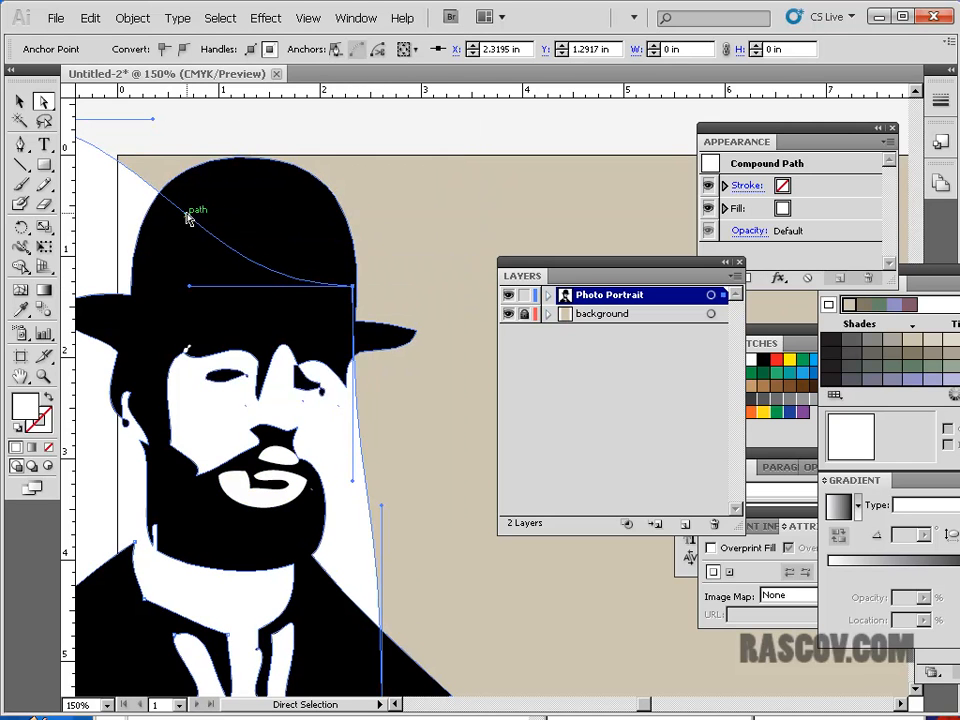
left_click_drag(311, 443, 331, 333)
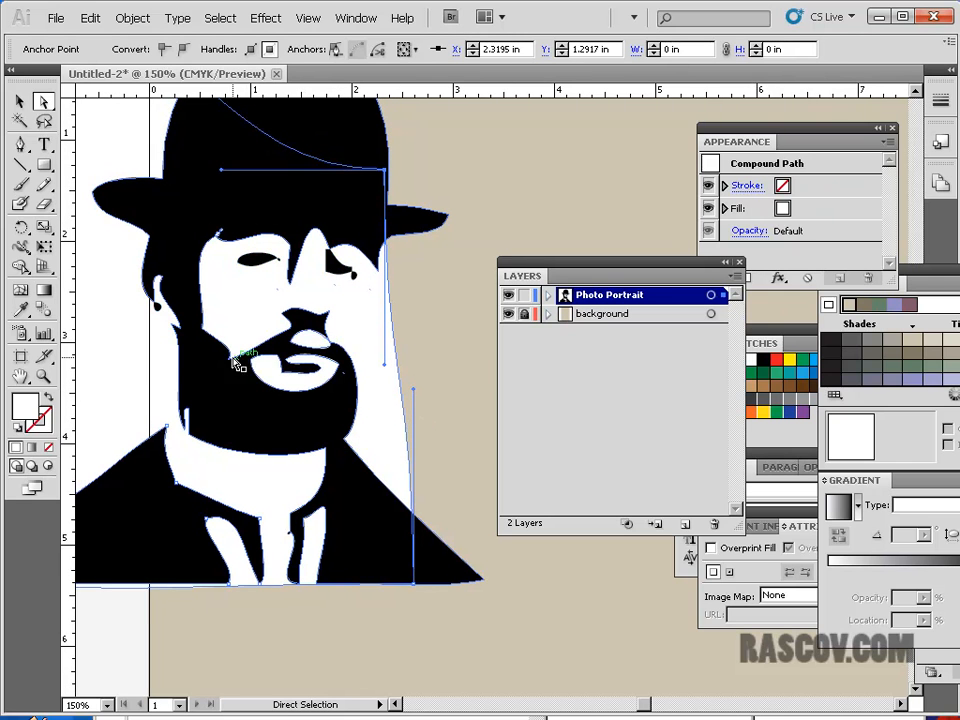
Step: Tuck the white shape's upper-left corner anchor behind the hat and its left shoulder anchor behind the jacket, adjusting the shoulder anchor's curve handle
left_click_drag(230, 234, 340, 344)
left_click_drag(129, 117, 285, 214)
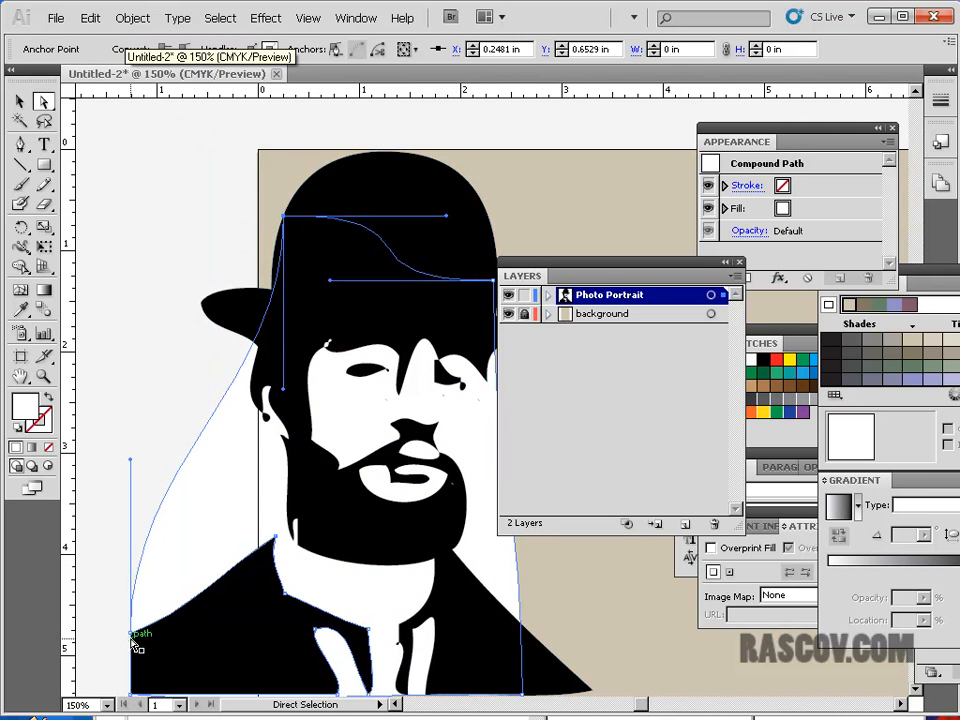
left_click_drag(130, 632, 276, 619)
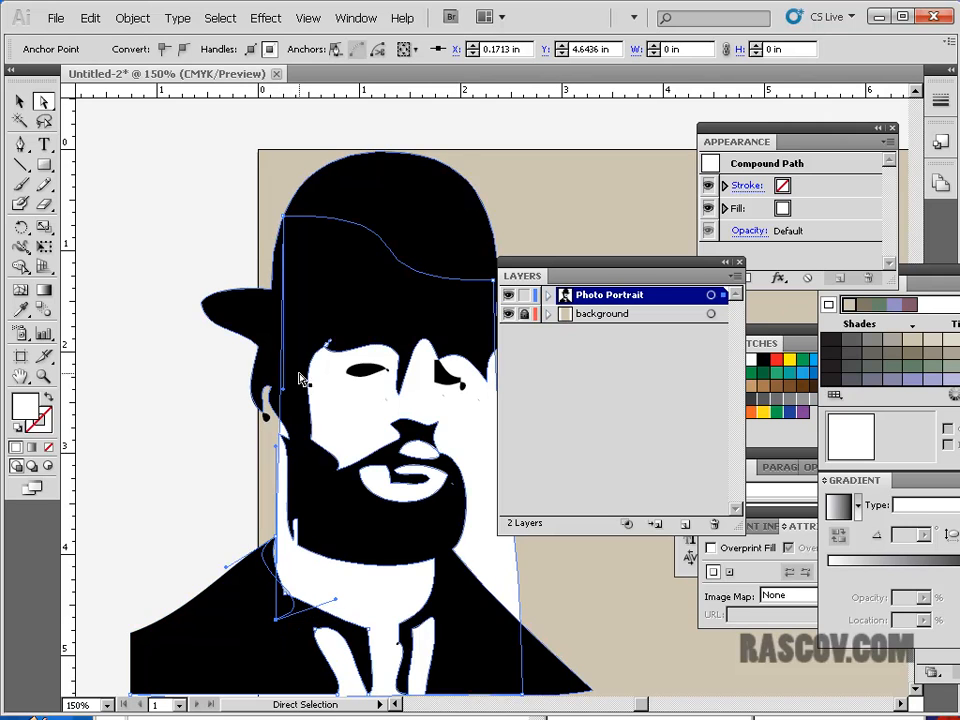
left_click_drag(277, 450, 232, 355)
left_click_drag(415, 580, 332, 498)
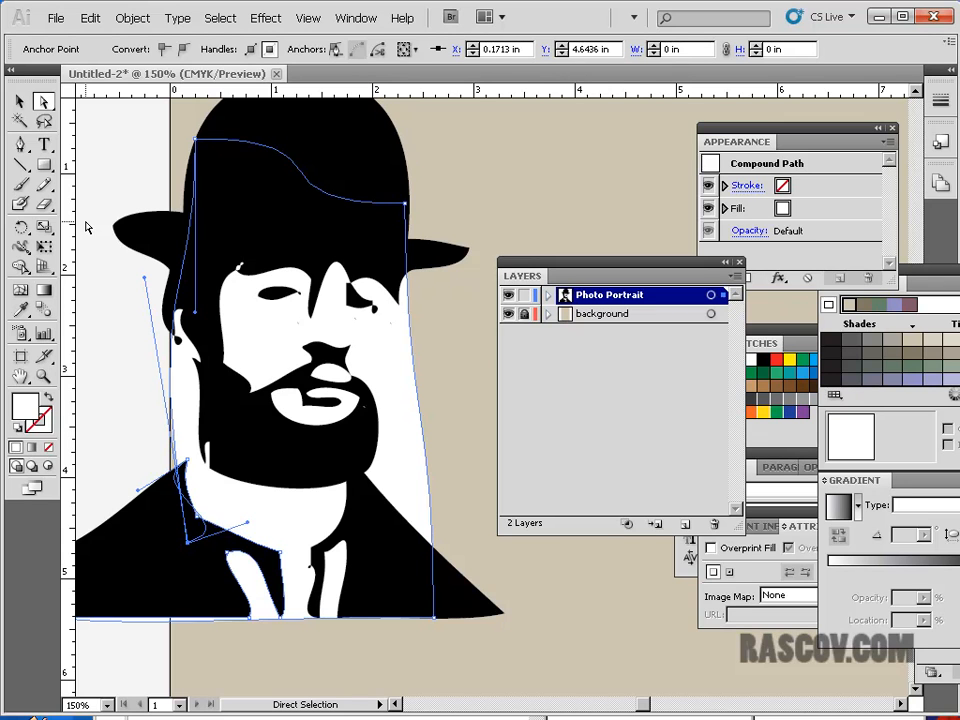
Step: Add an anchor point on the white shape's edge beside the eye under the hat brim, and pull it in to the face's contour
left_click(23, 146)
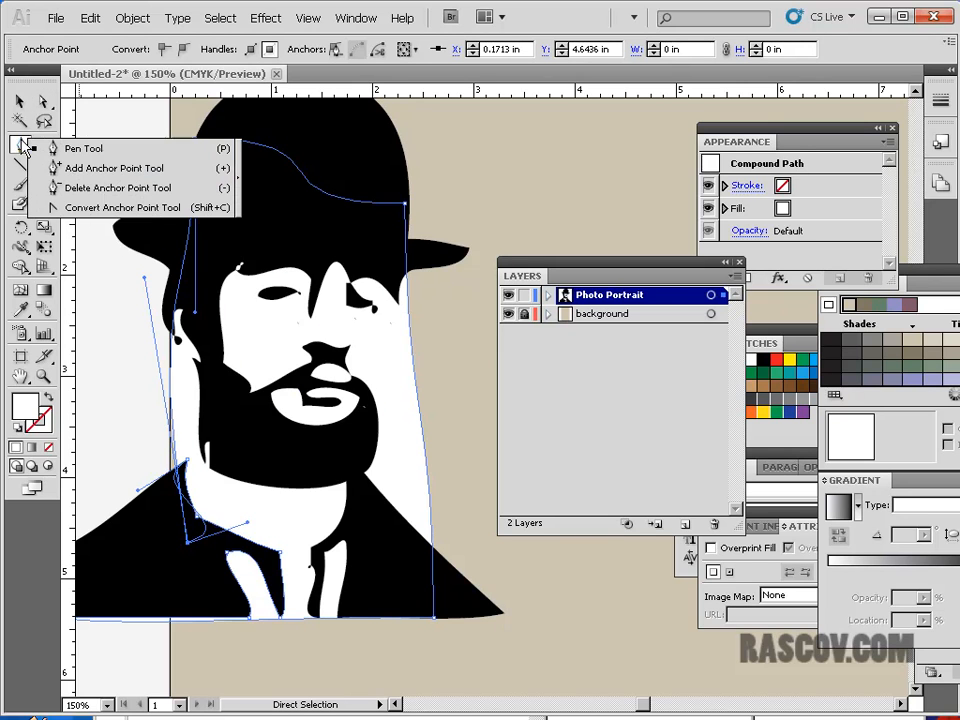
left_click(100, 168)
left_click(409, 325)
key("a")
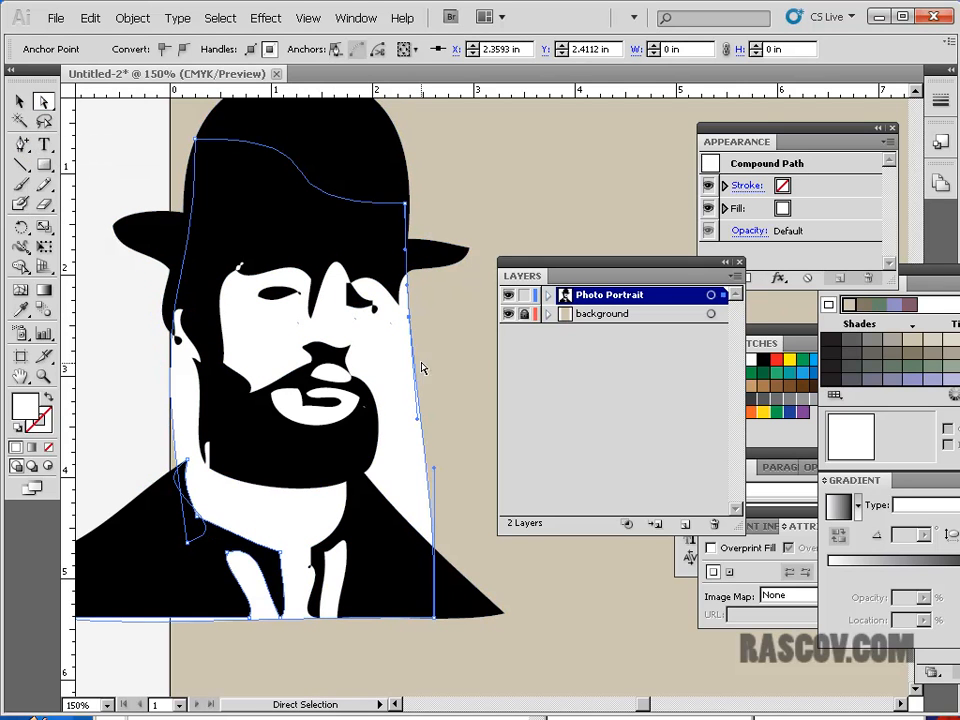
left_click_drag(409, 318, 398, 312)
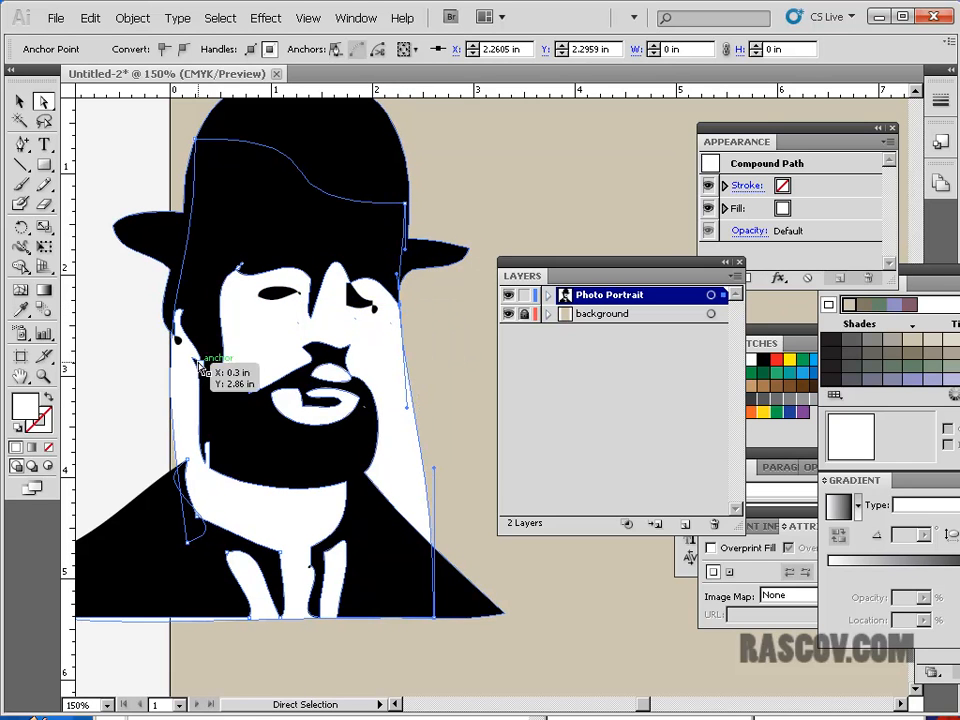
Step: Add an anchor on the white edge below the cheek, pull it in where beard meets jacket, and curve the edge along the jaw
left_click(20, 143)
left_click(422, 443)
left_click(44, 101)
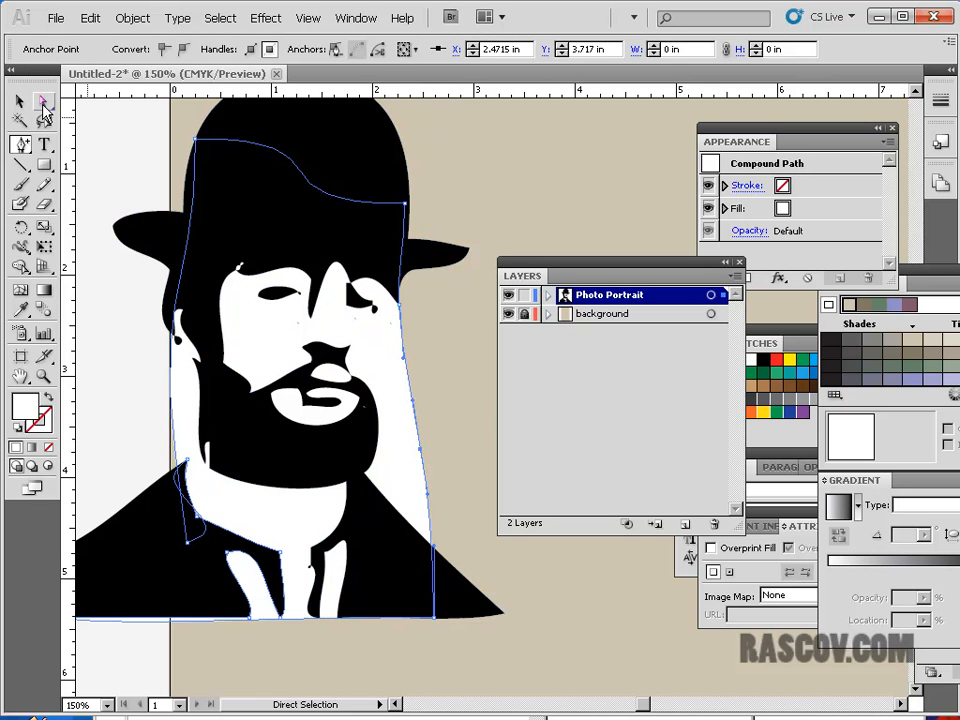
left_click_drag(421, 453, 370, 478)
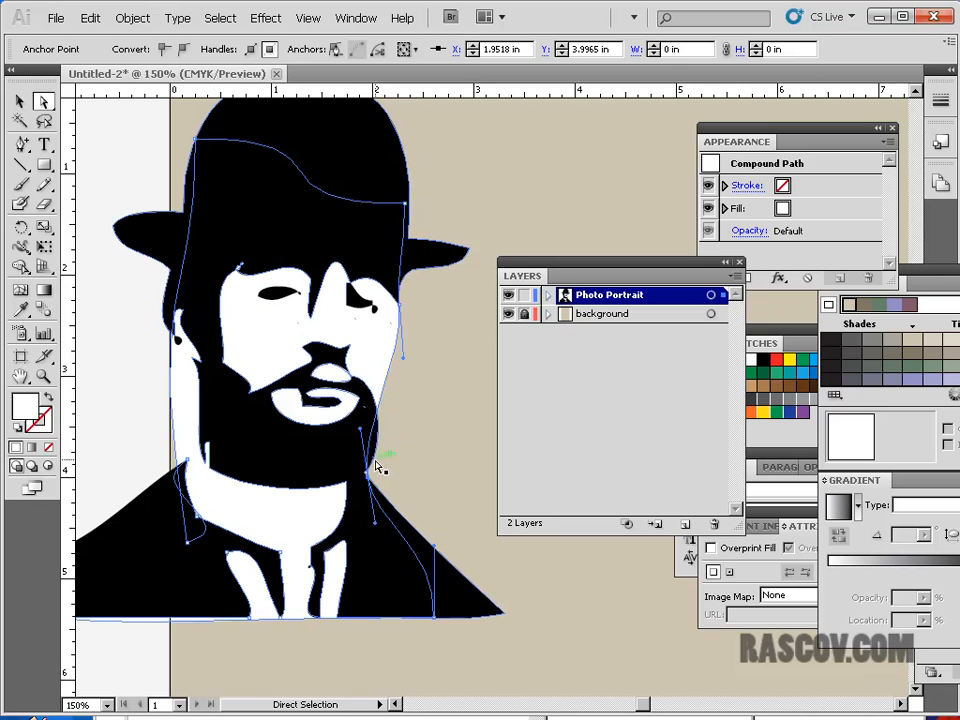
mouse_move(363, 433)
left_mouse_down()
mouse_move(368, 421)
mouse_move(381, 430)
left_mouse_up()
left_click_drag(369, 483, 360, 478)
left_click_drag(372, 422, 375, 473)
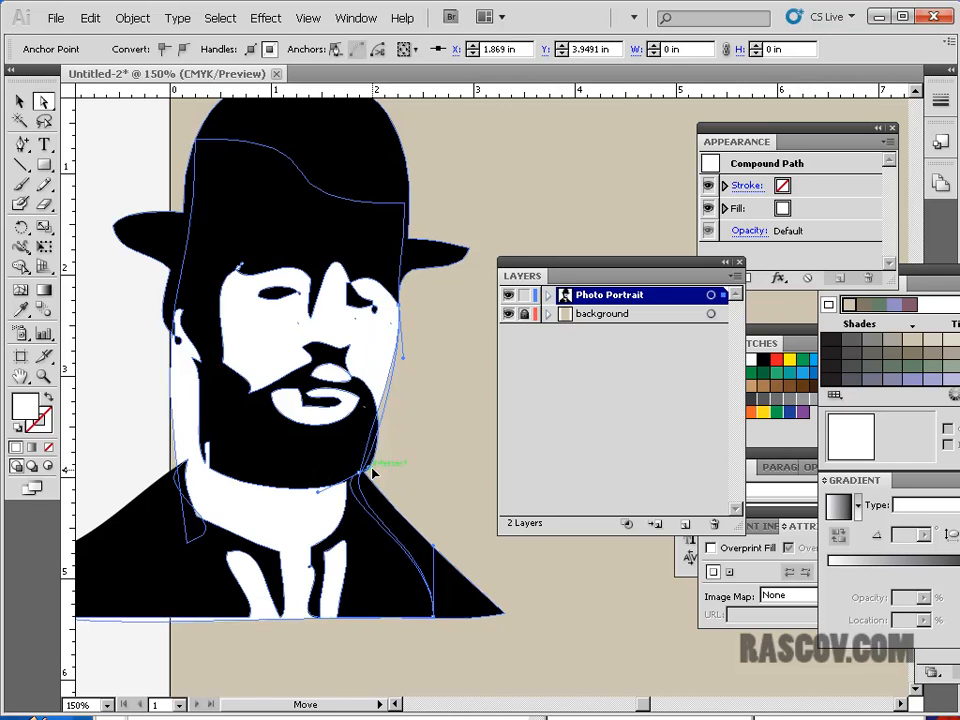
left_click_drag(358, 481, 368, 468)
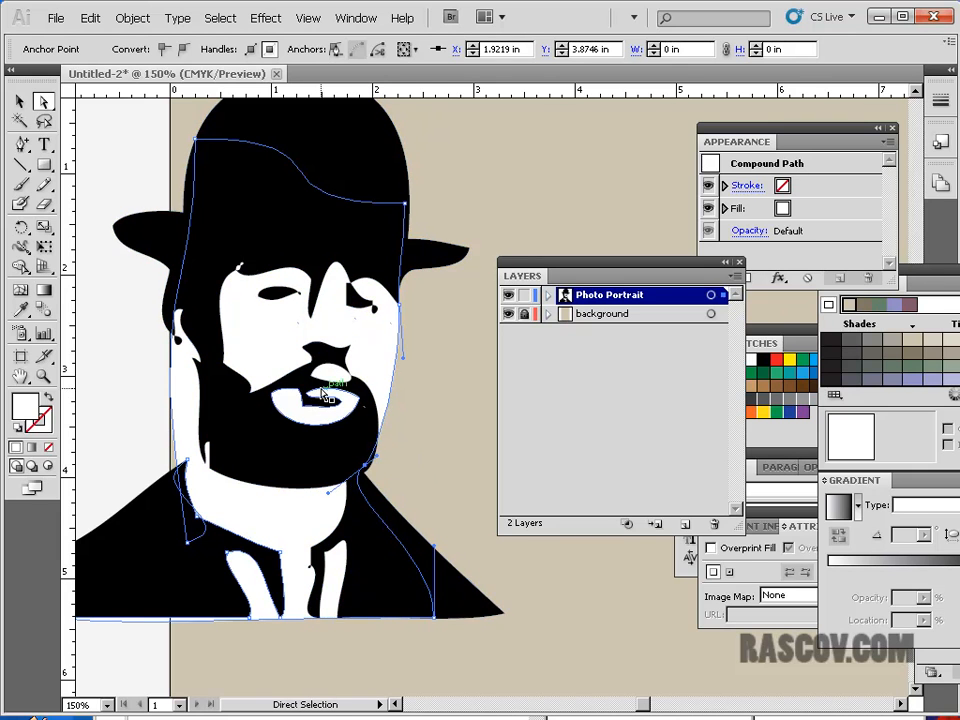
Step: Add an anchor point on the white shape's opposite edge near the ear and tuck it behind the black hair below the hat brim
key("plus")
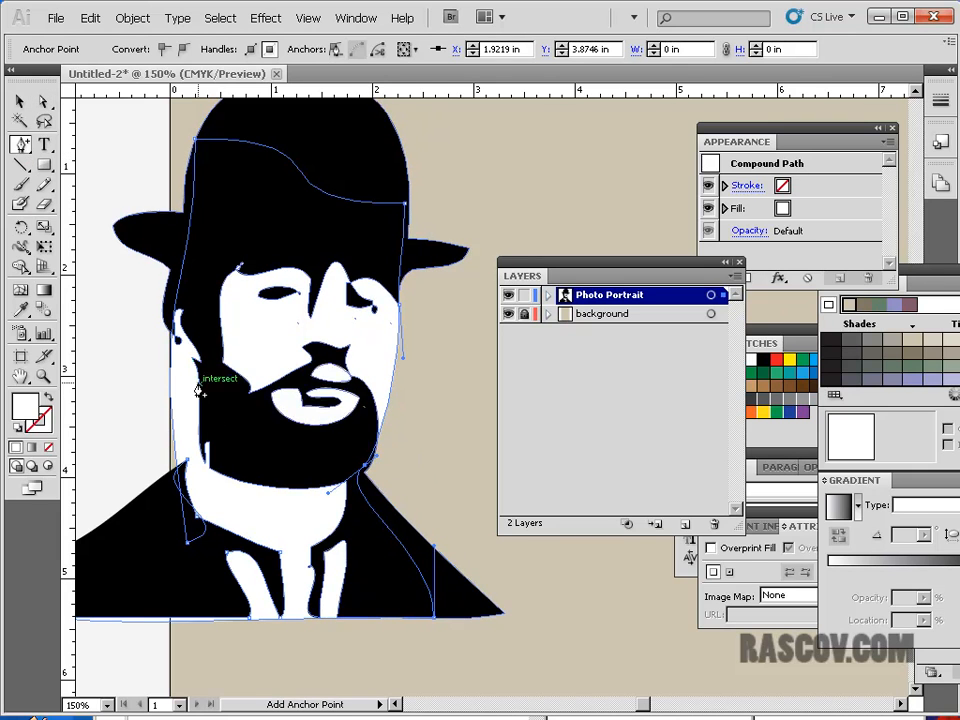
left_click(128, 278)
left_click(481, 415)
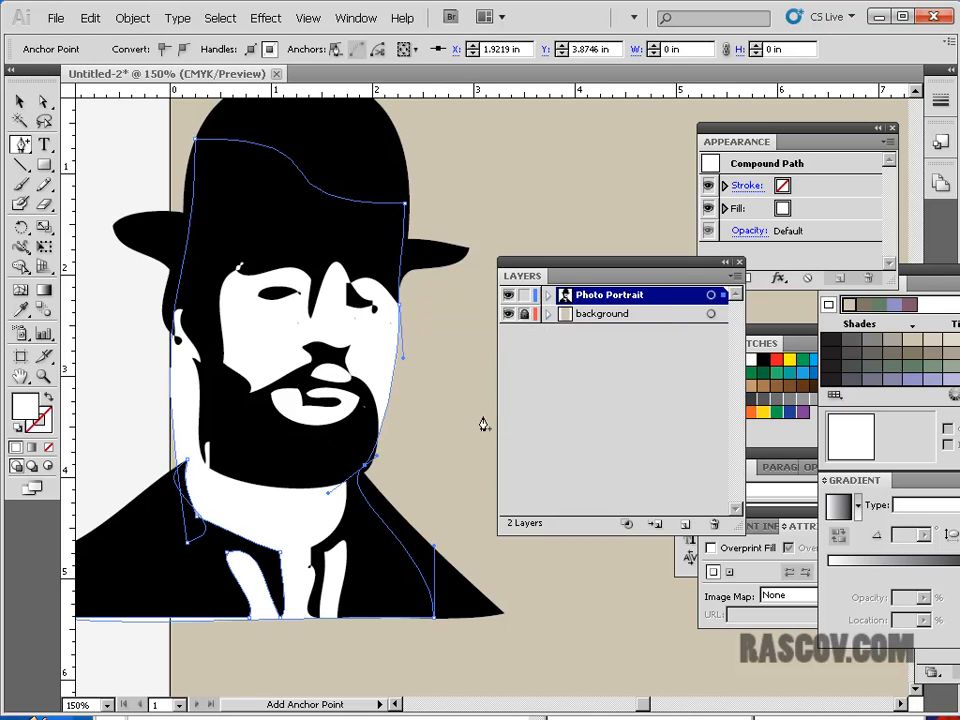
left_click(176, 303)
key("a")
mouse_move(180, 310)
left_mouse_down()
mouse_move(178, 330)
mouse_move(172, 316)
left_mouse_up()
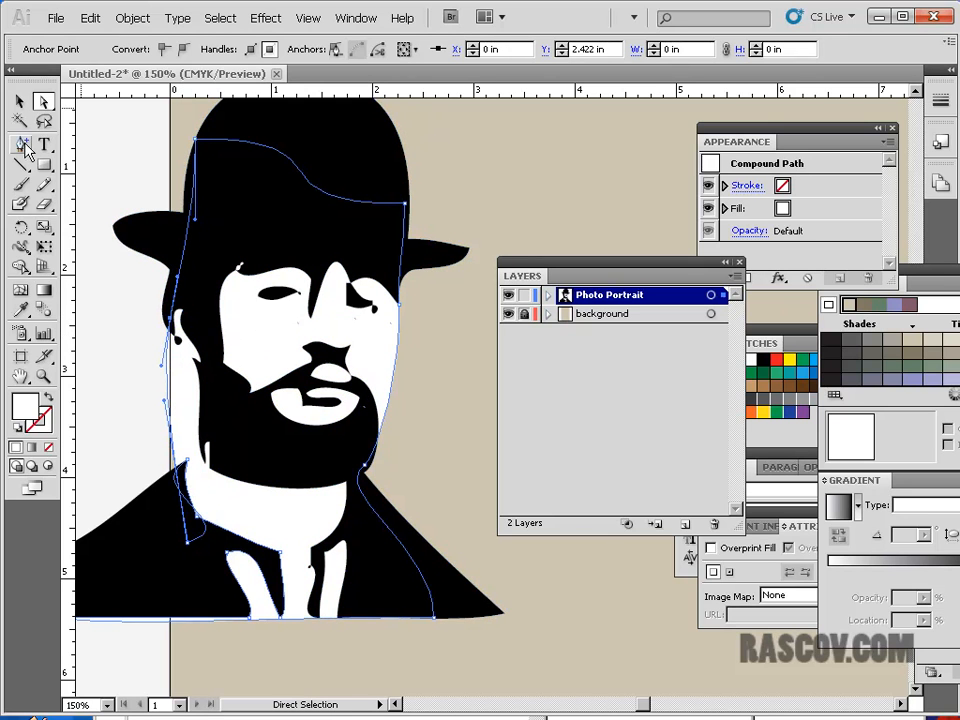
Step: Add an anchor between ear and collar, pull it in to the beard's edge, nudge the anchor behind the jacket collar, and deselect
key("plus")
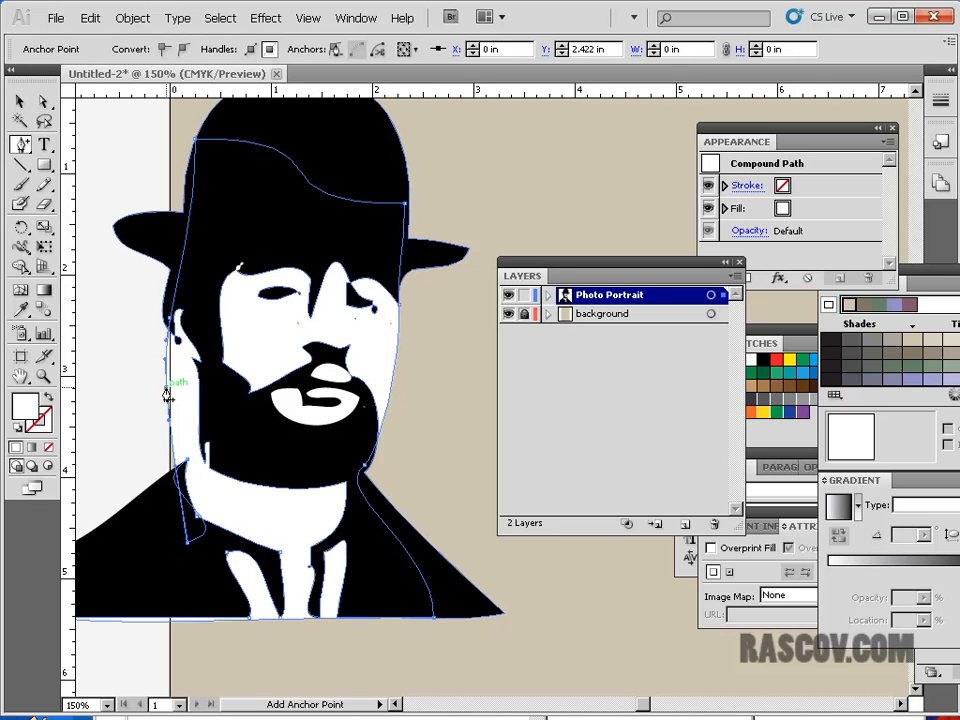
left_click(167, 397)
left_click(43, 101)
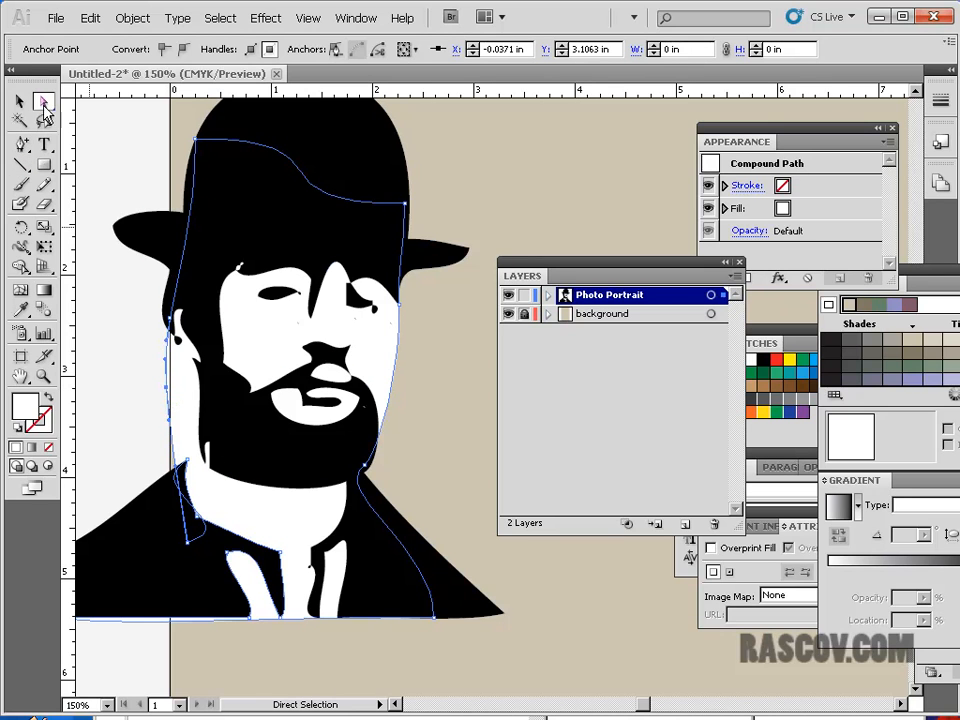
left_click_drag(174, 412, 197, 424)
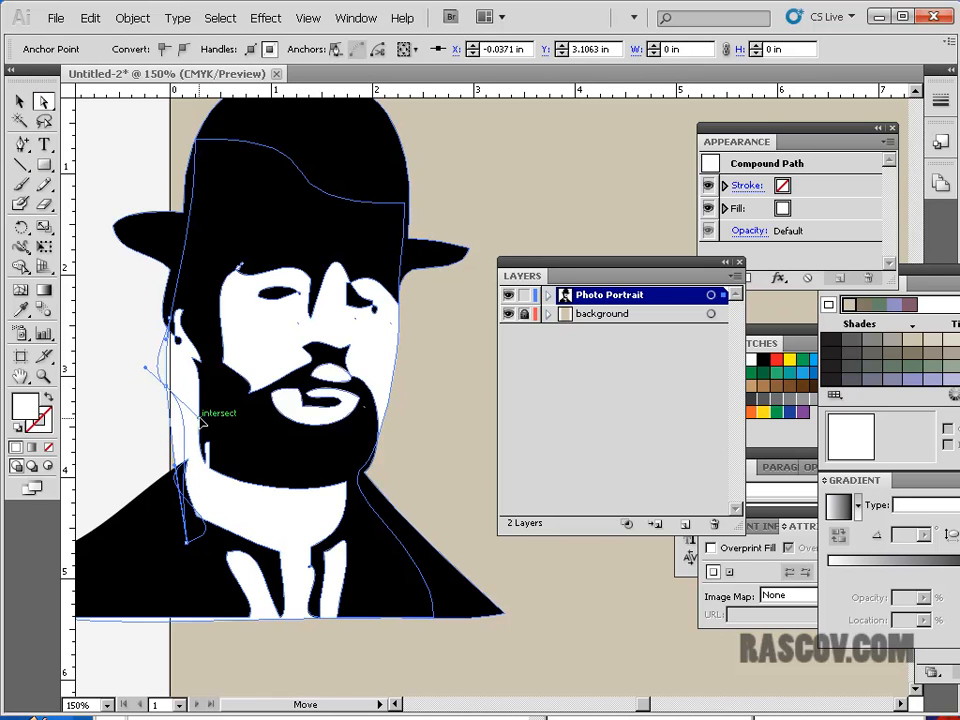
left_click_drag(167, 387, 197, 376)
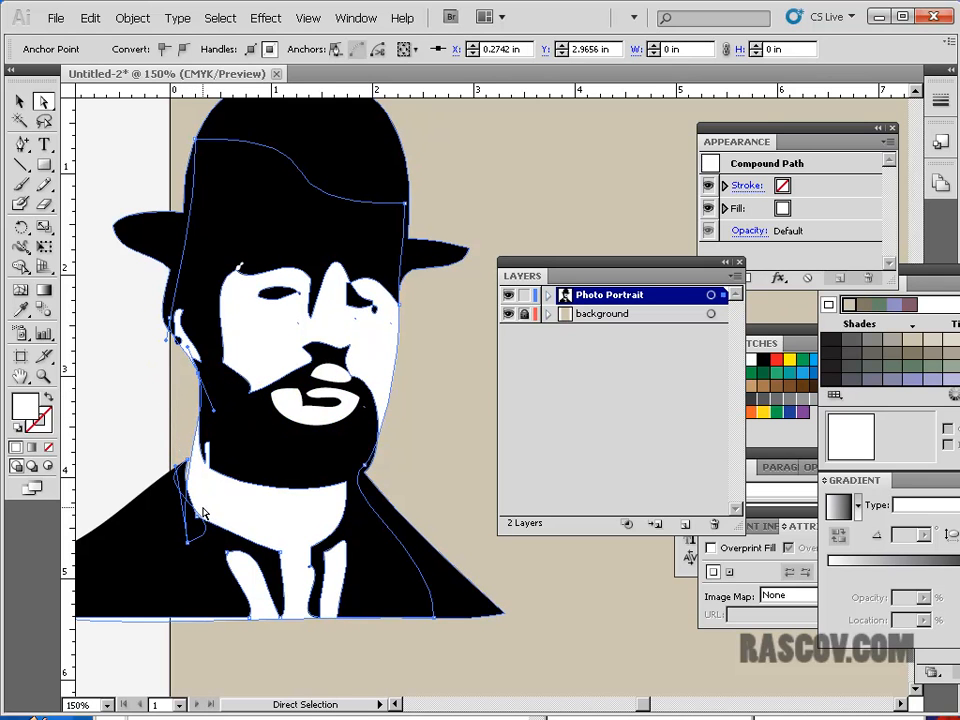
left_click_drag(187, 544, 183, 541)
left_click(101, 381)
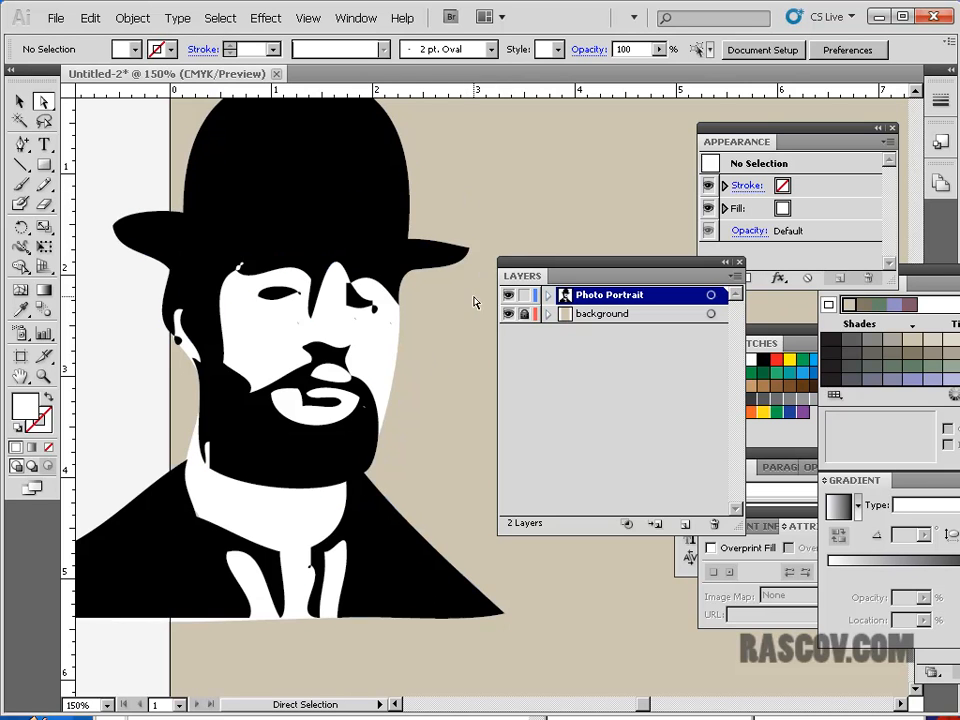
Step: Select all the artwork on the Photo Portrait layer and group it into one object
key("ctrl+minus")
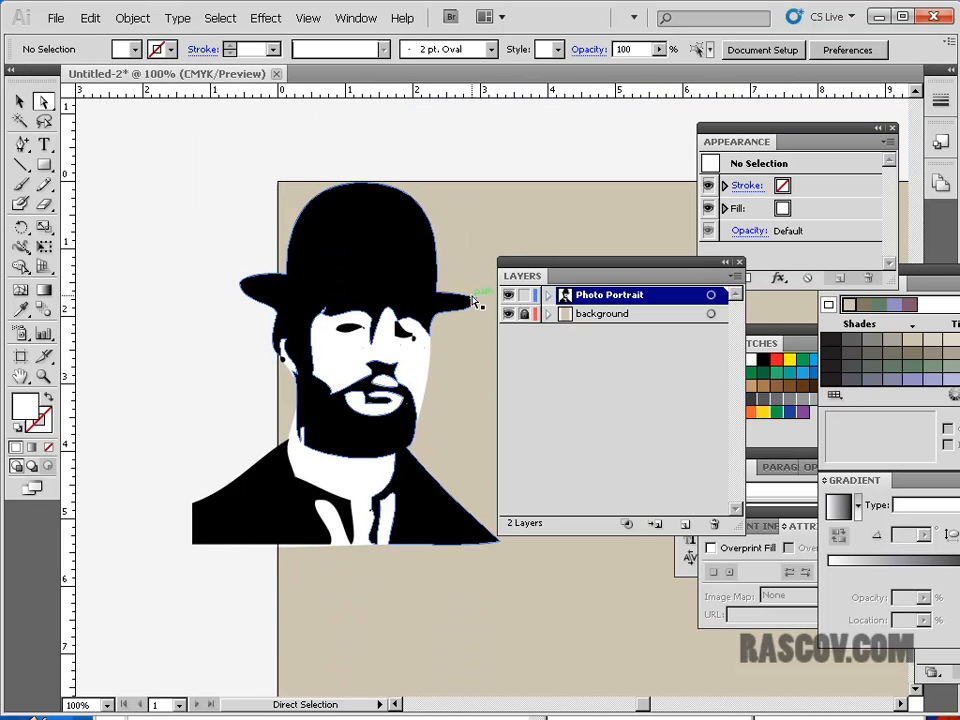
left_click_drag(407, 386, 340, 345)
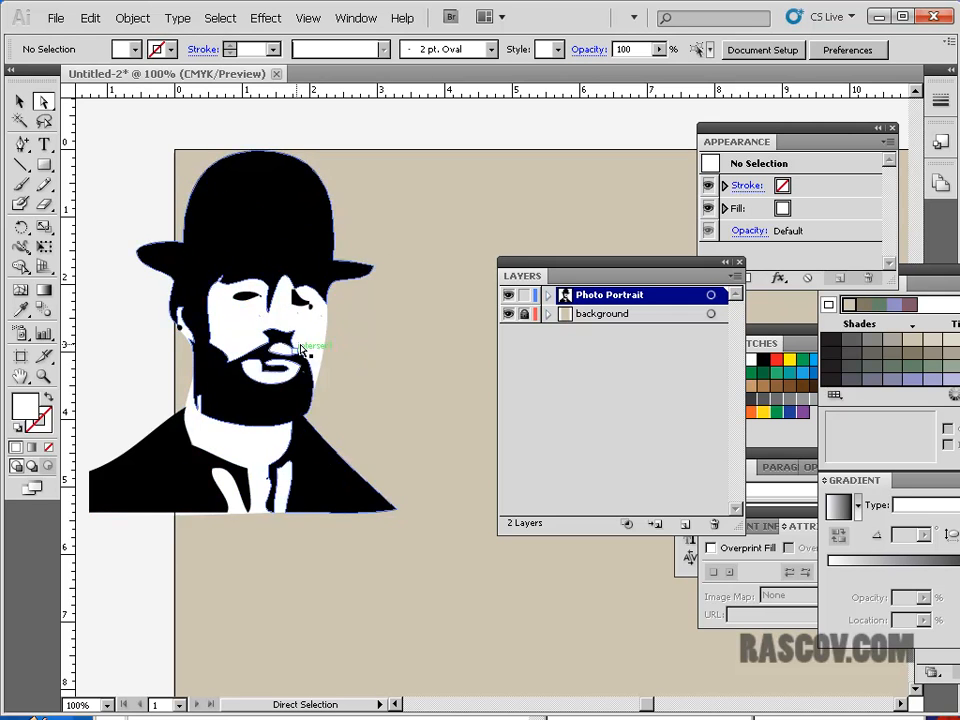
left_click(19, 101)
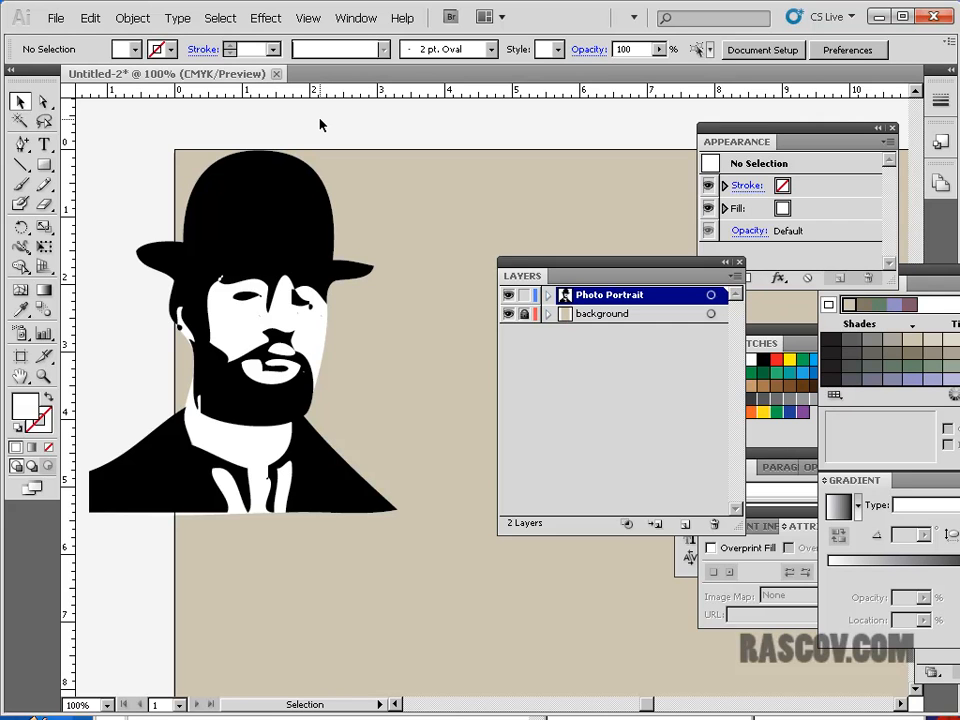
key("ctrl+minus")
left_click_drag(443, 280, 276, 223)
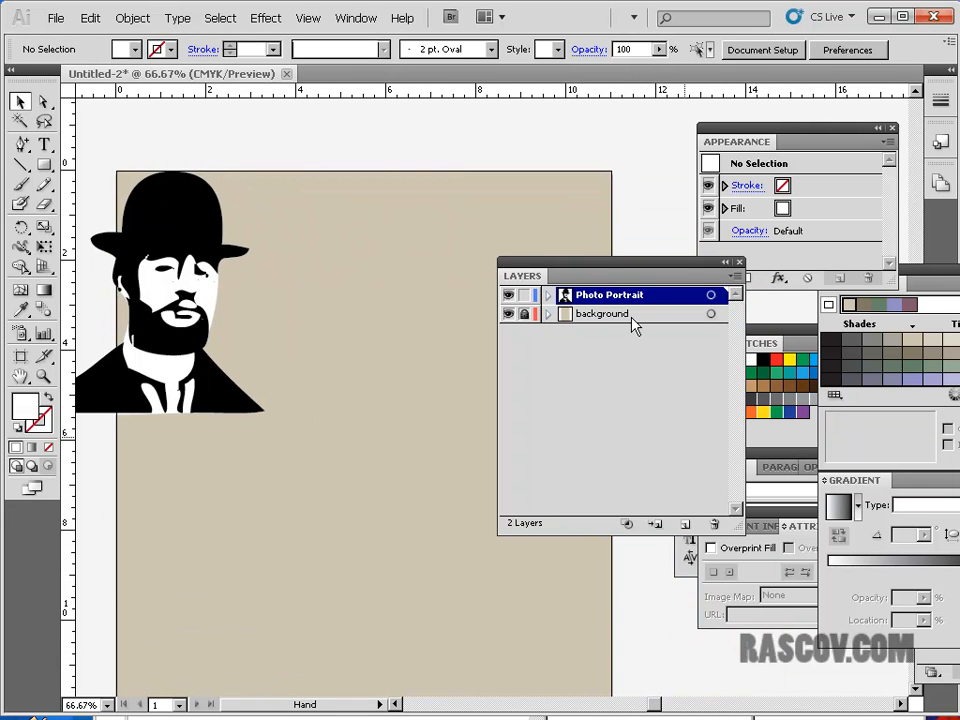
left_click(524, 295)
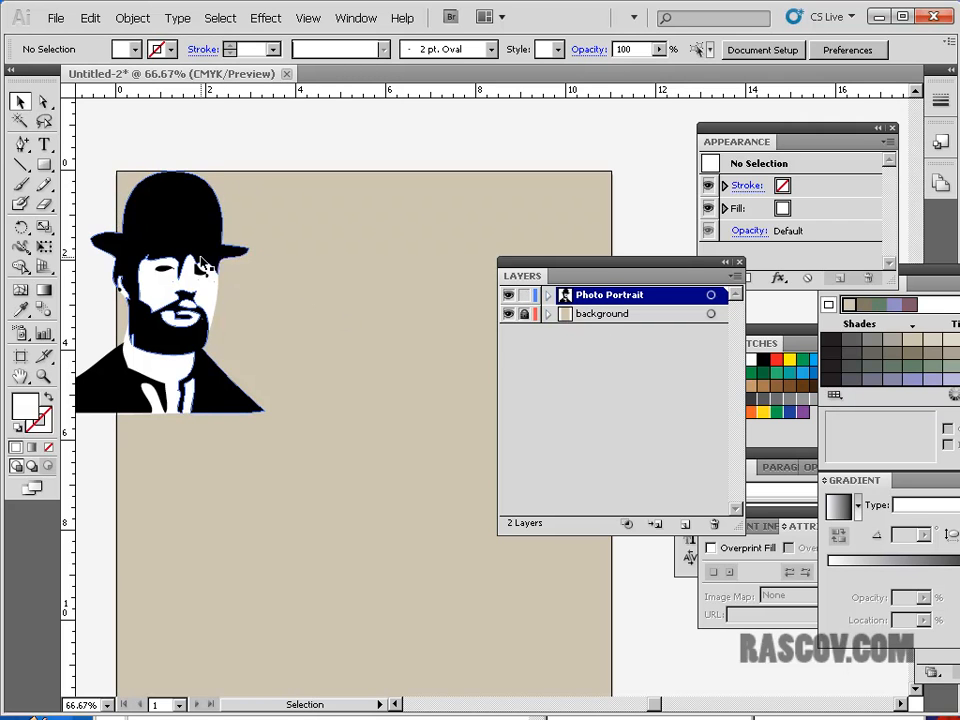
key("a")
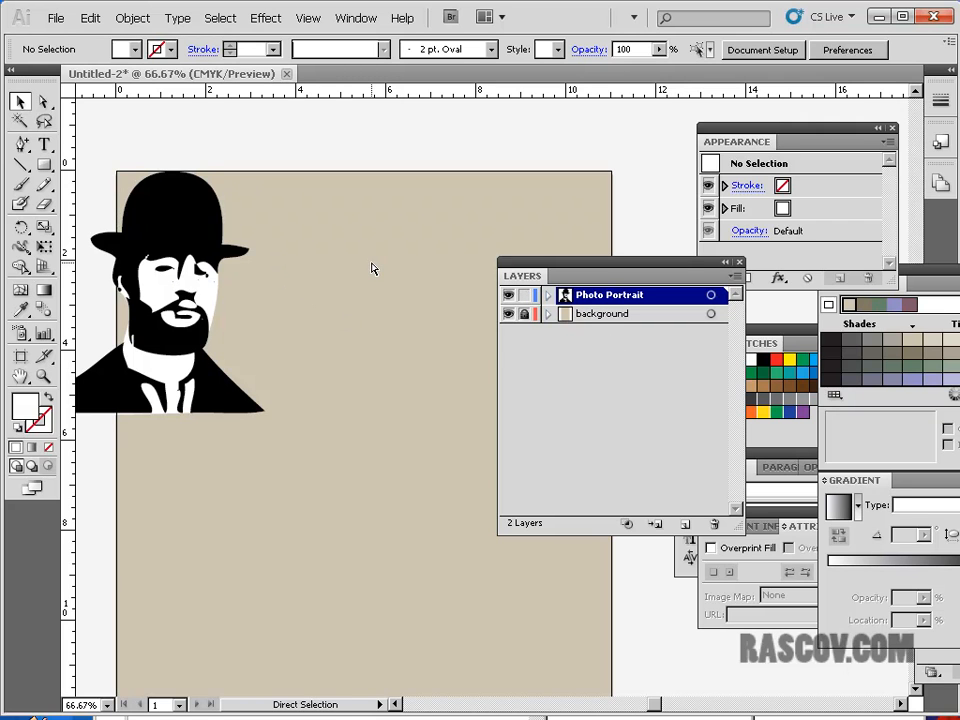
key("ctrl+a")
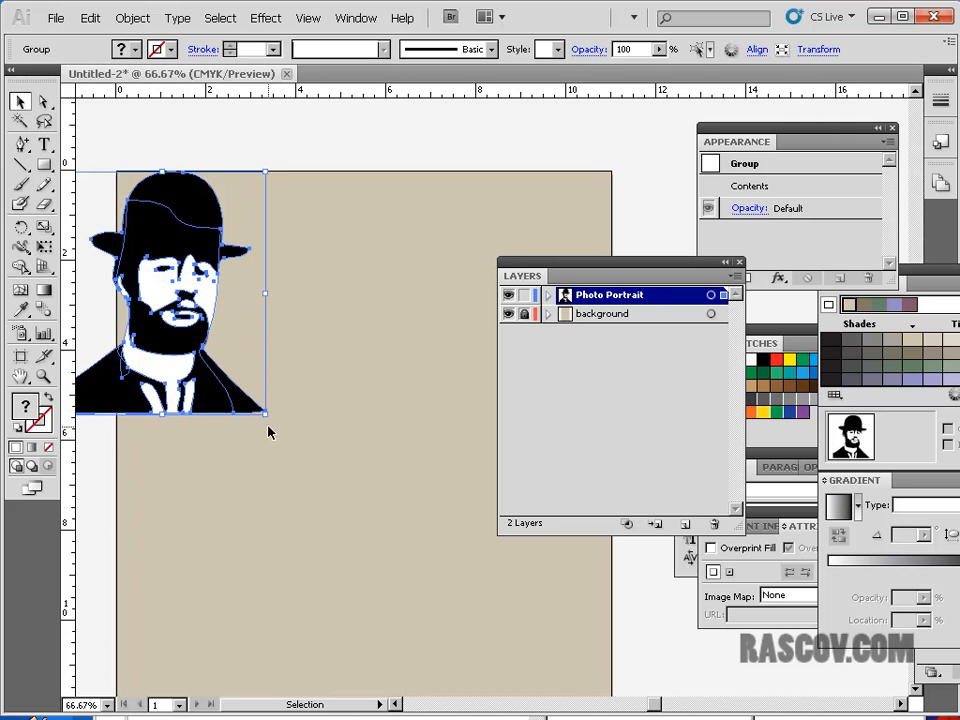
Step: Enlarge the grouped portrait from its lower-right corner, shift it slightly left on the poster, and clear the selection
left_click_drag(265, 413, 313, 469)
left_click_drag(212, 249, 195, 250)
left_click(373, 143)
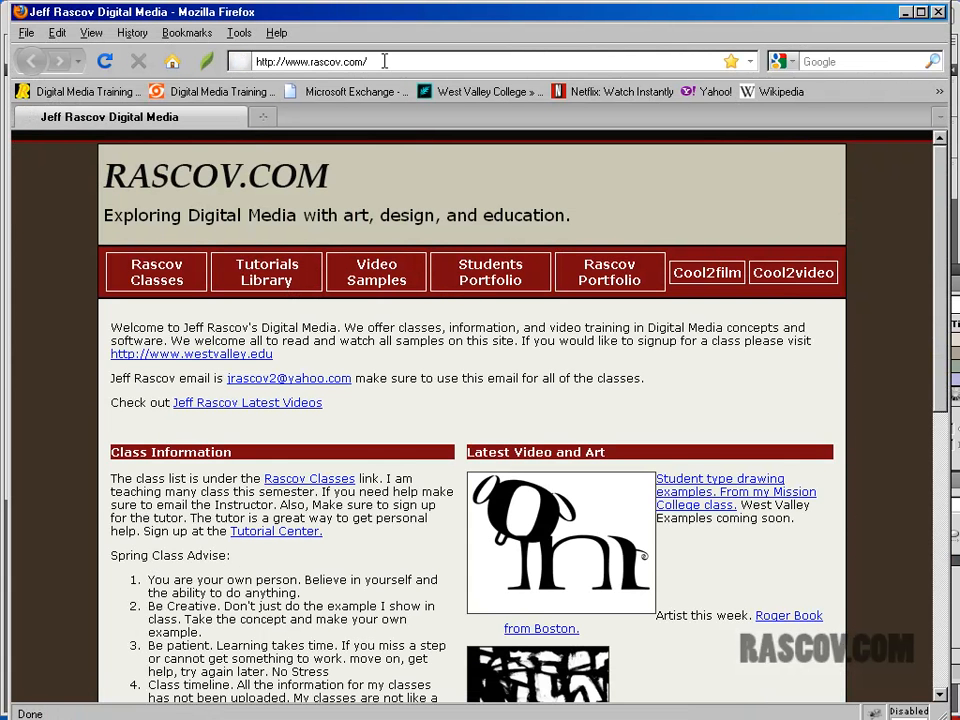
Step: Switch to Firefox, open google.com, and search Google Images for "Toulouse-Lautrec"
left_click_drag(384, 61, 313, 63)
type("google.com")
key("Return")
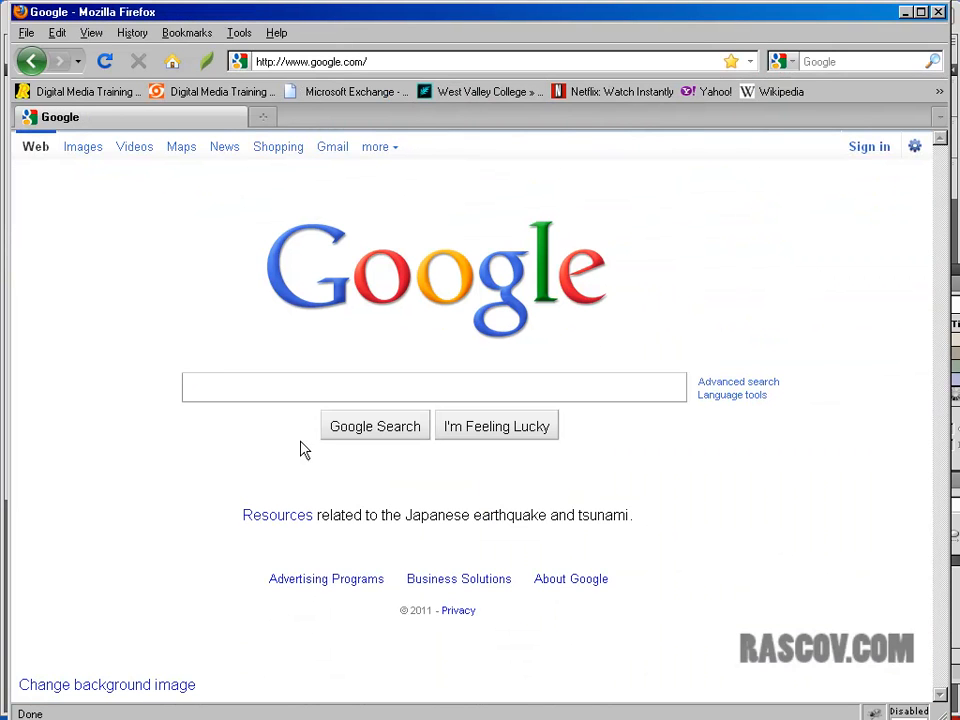
left_click(84, 147)
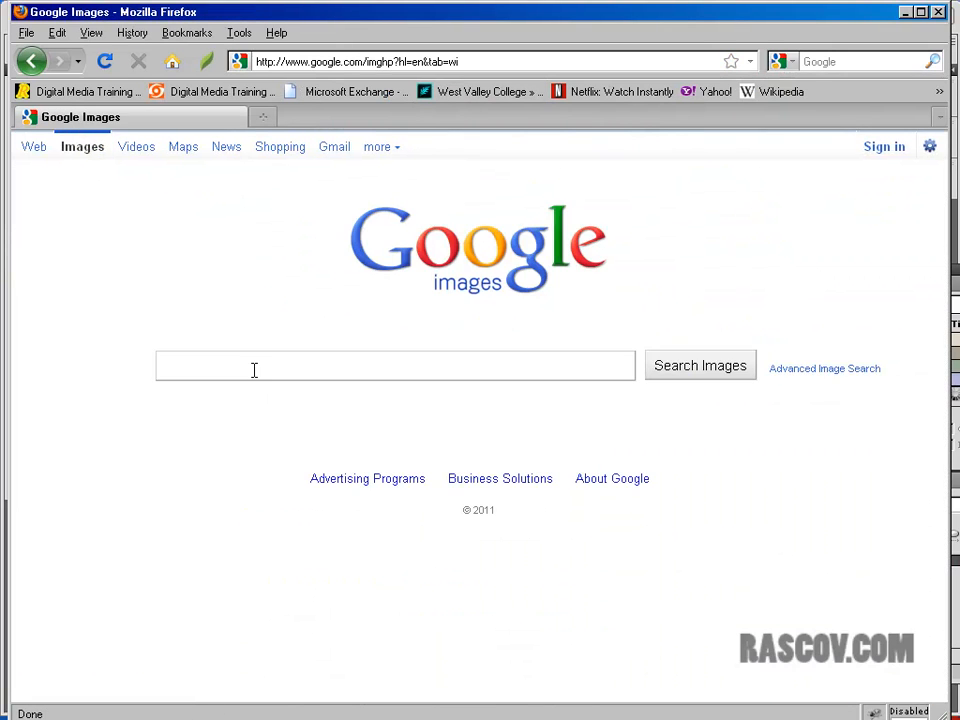
type("Toulouse-Lautrec")
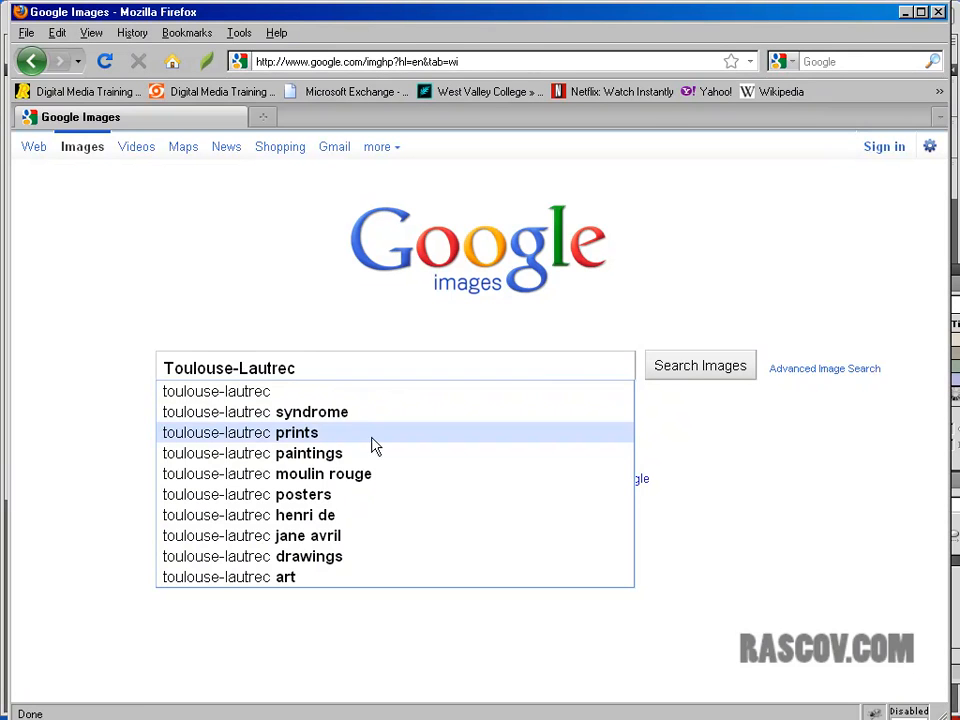
left_click(669, 370)
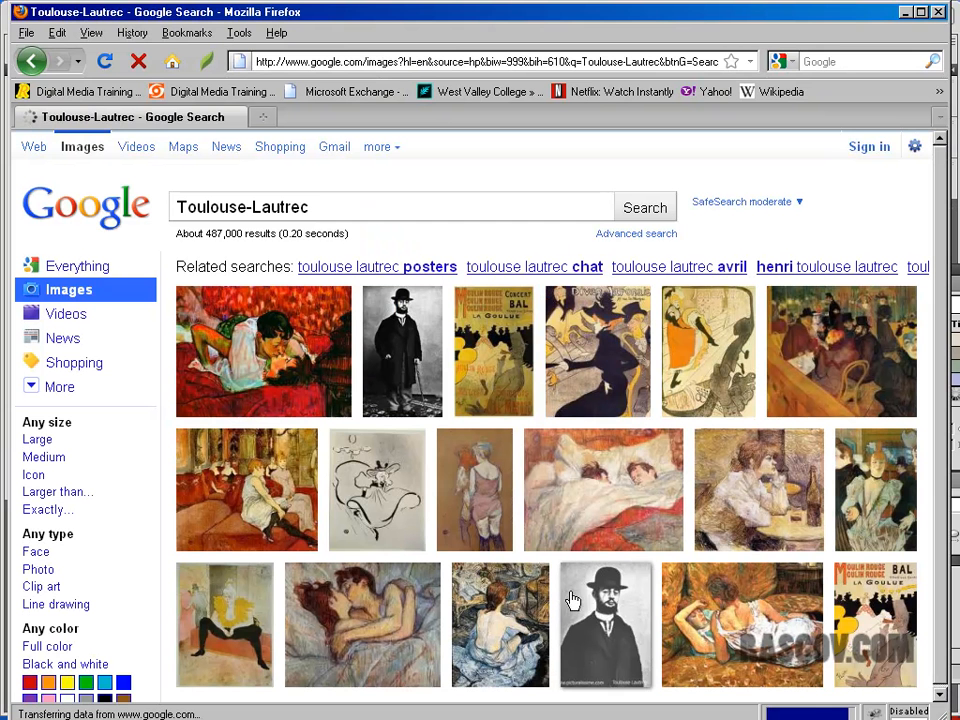
Step: Refine the image search to "Toulouse-Lautrec posters", view the La revue blanche poster, and return to the results
type("posters")
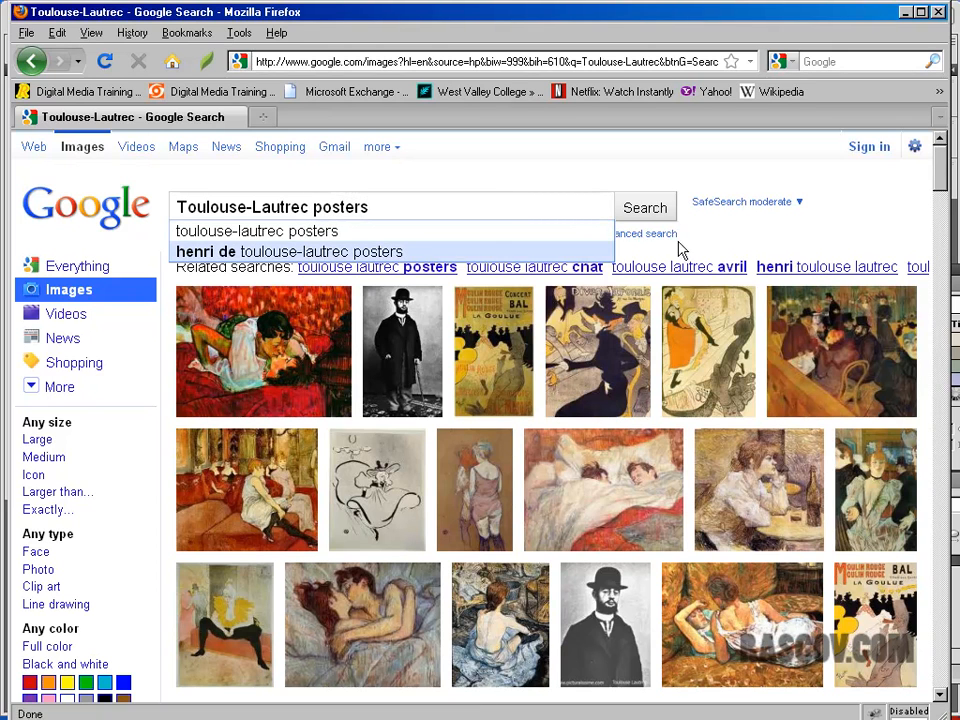
left_click(643, 208)
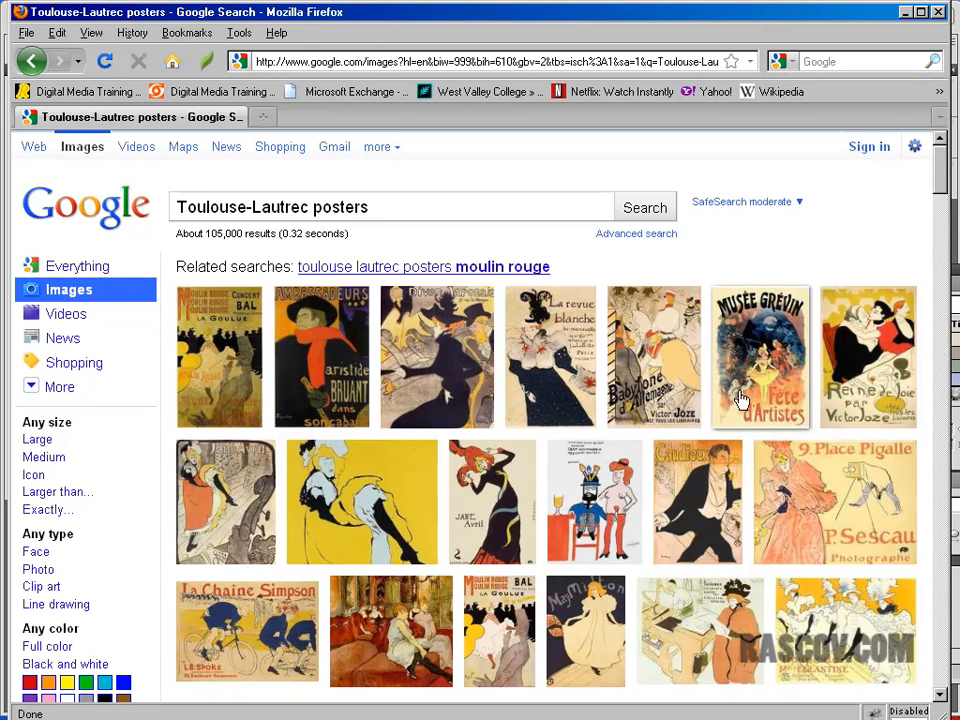
mouse_move(558, 377)
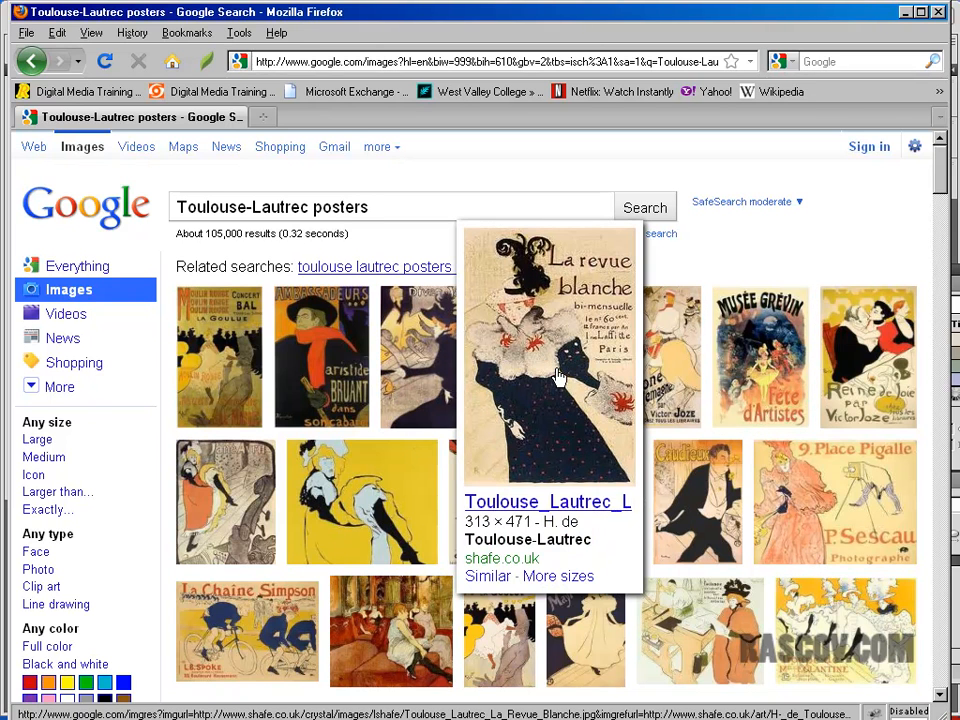
left_click(578, 311)
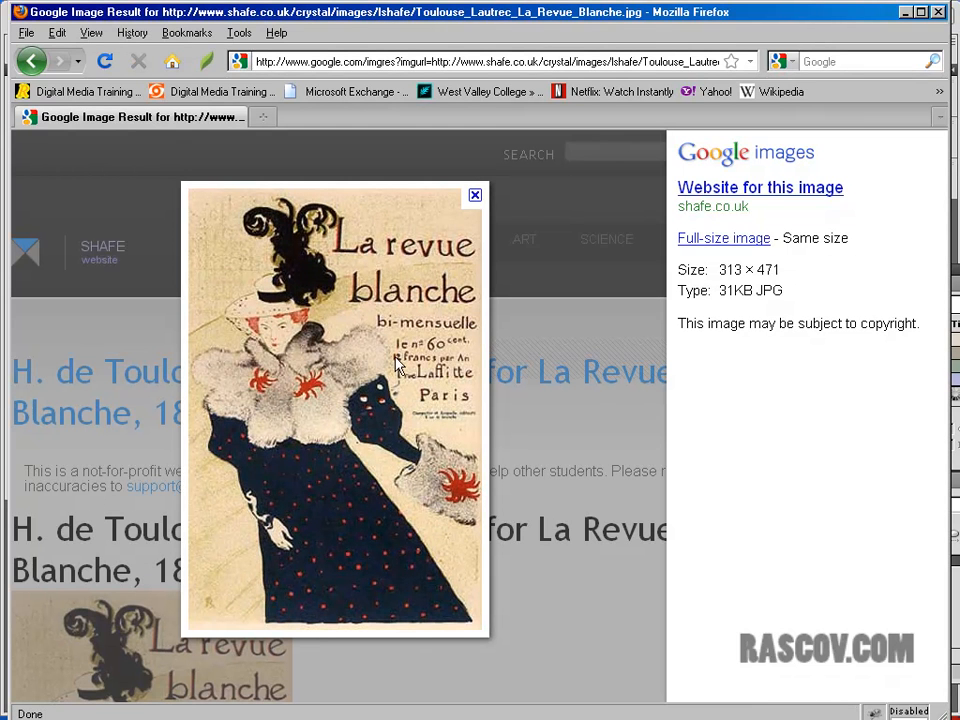
key("alt+Left")
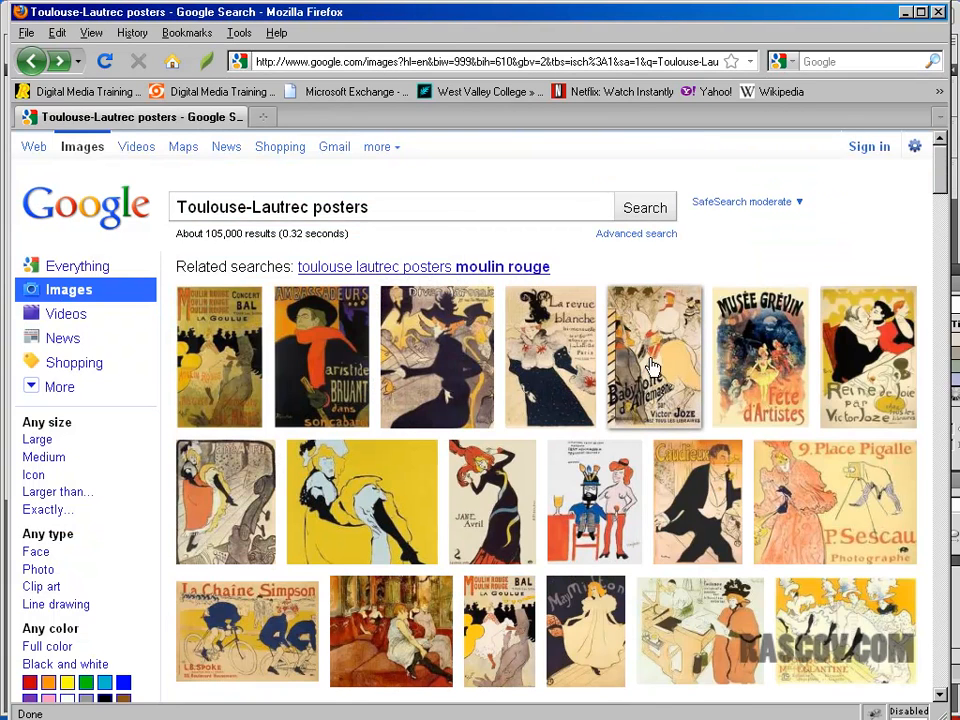
Step: View the Babylone d'Allemagne poster, return to the results, and open the Musée Grévin poster to study its lettering
left_click(648, 368)
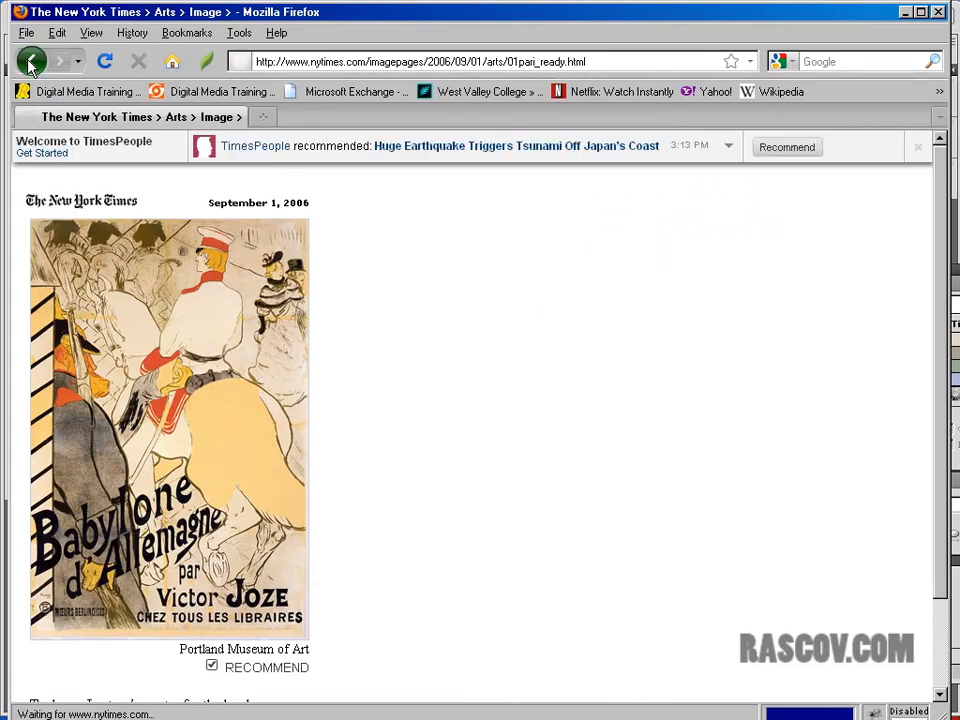
key("alt+Left")
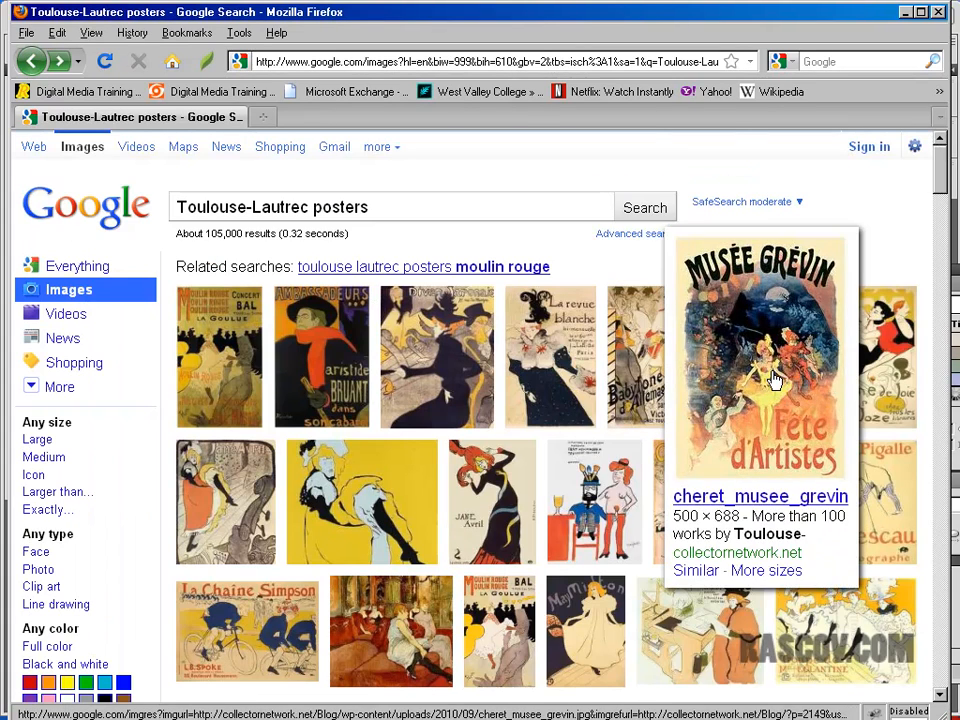
left_click(775, 380)
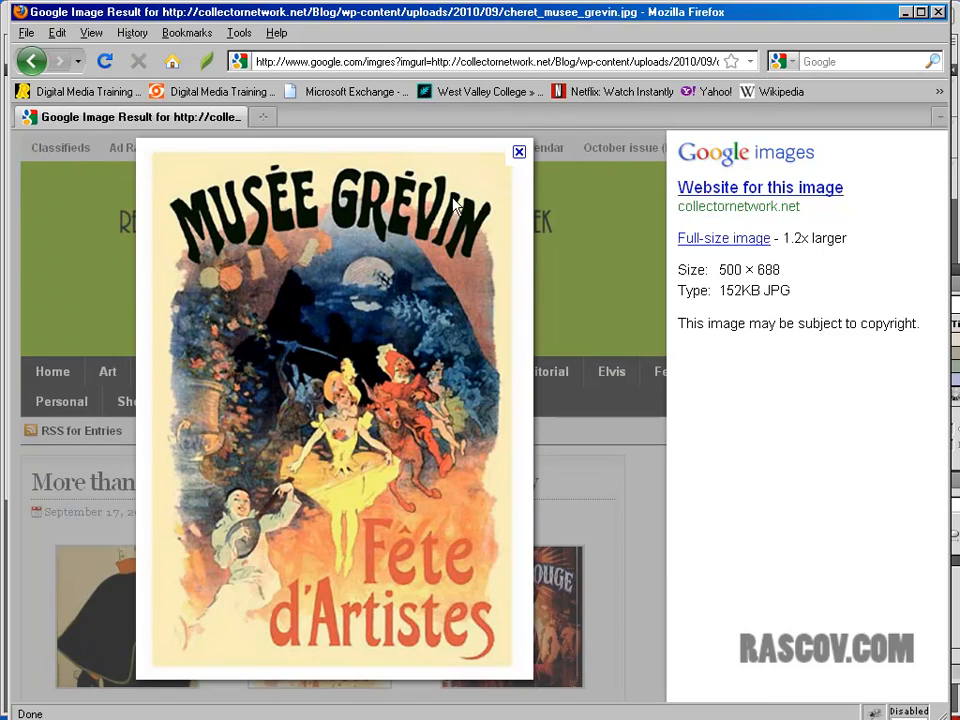
Step: Return to the poster results, view the Reine de Joie poster, and examine the remaining Toulouse-Lautrec thumbnails for colour and lettering ideas
left_click(34, 62)
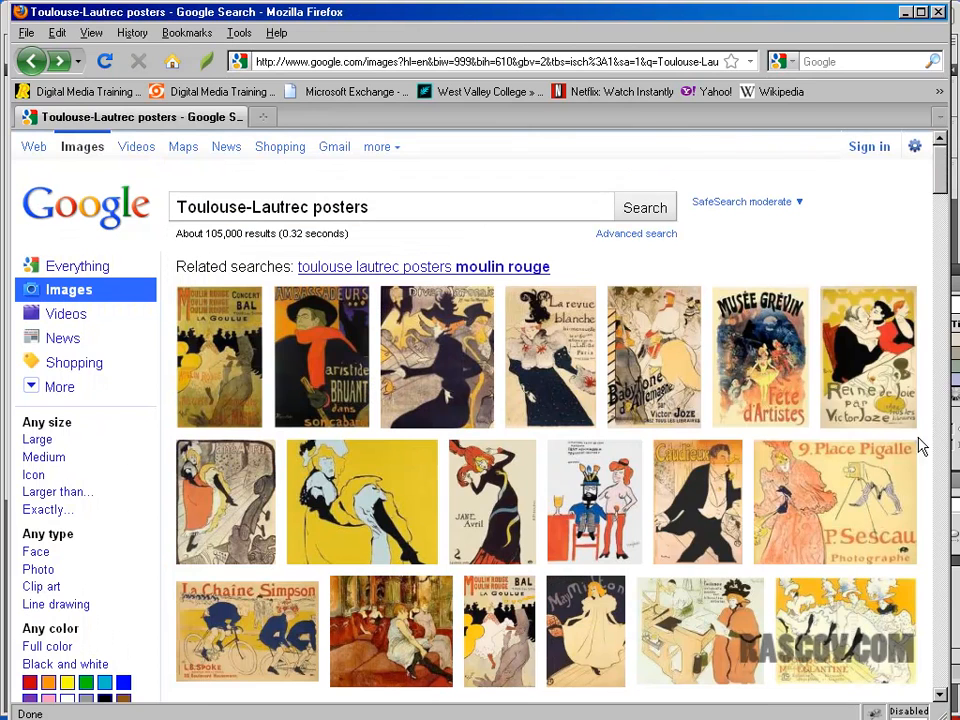
left_click(870, 366)
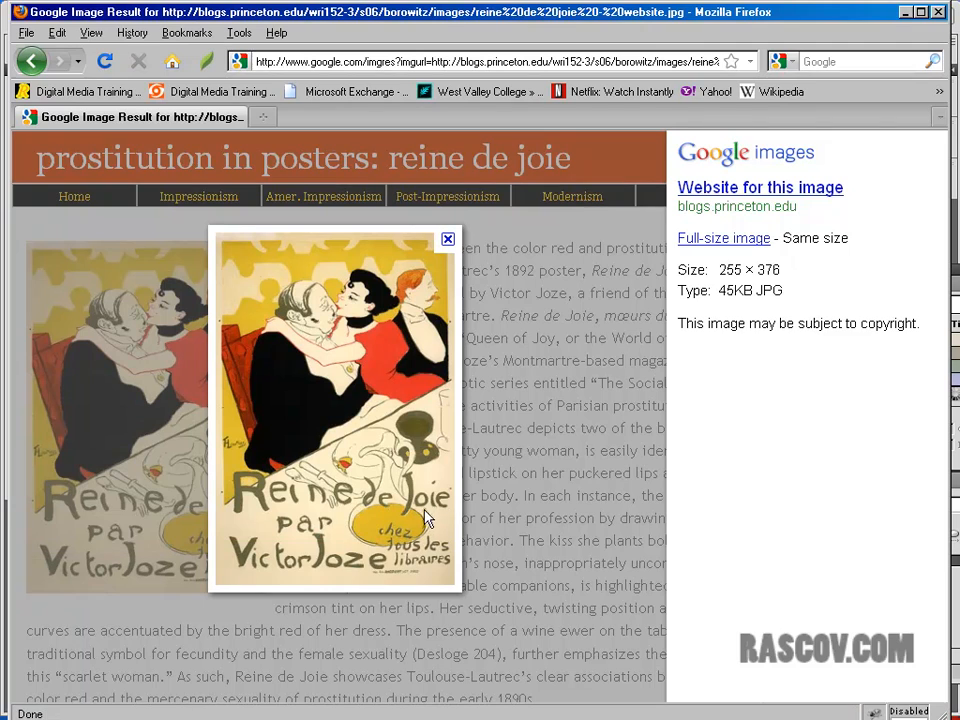
left_click(32, 61)
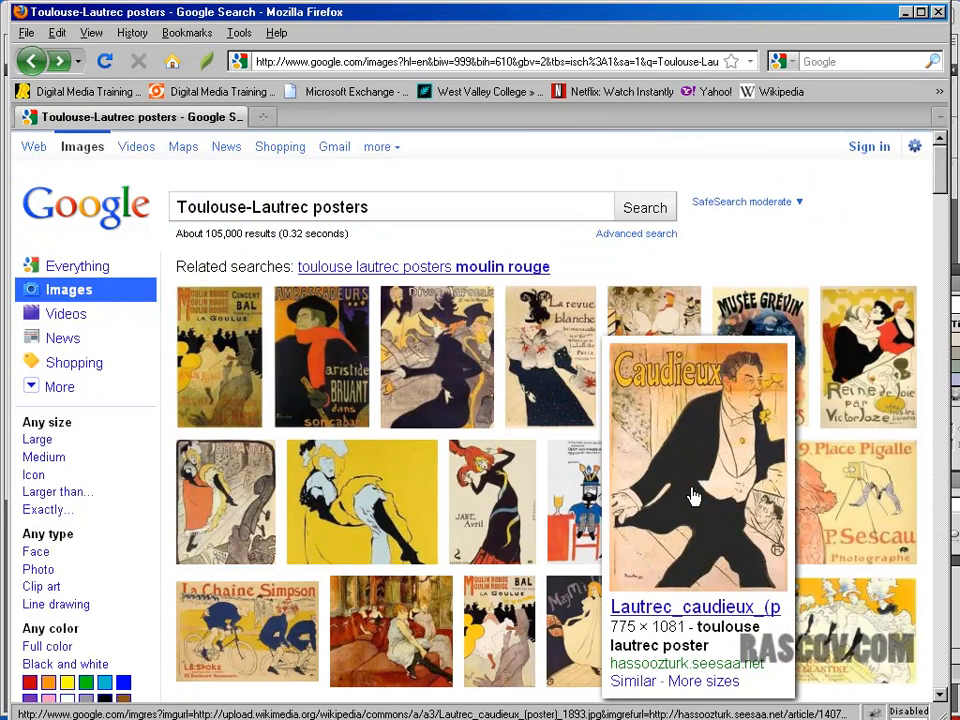
mouse_move(863, 489)
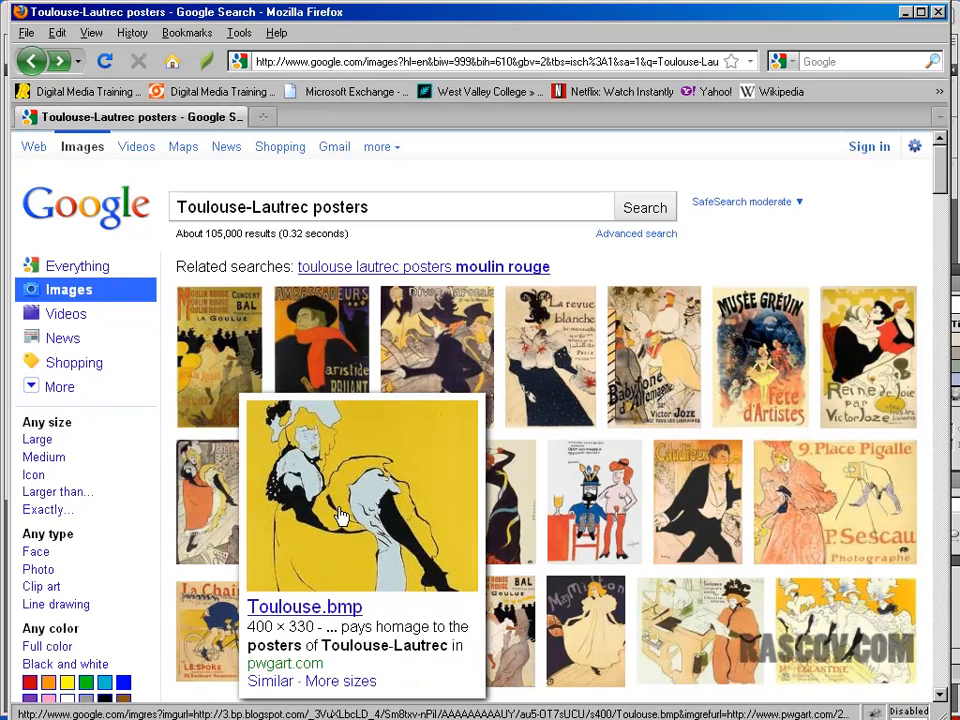
mouse_move(228, 470)
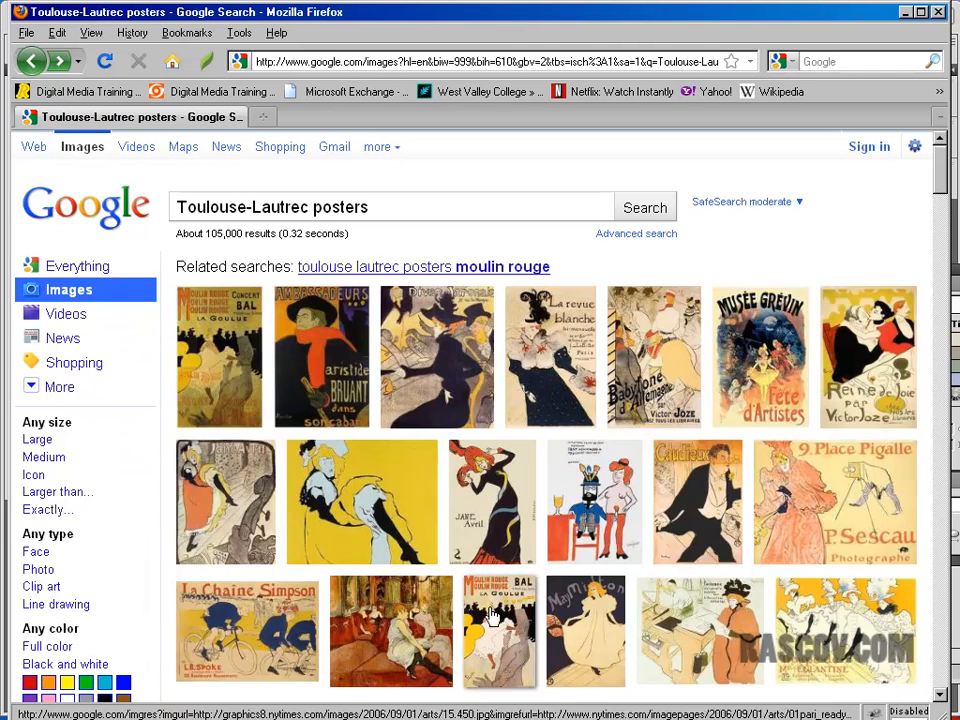
scroll(263, 389, "down", 3)
mouse_move(497, 578)
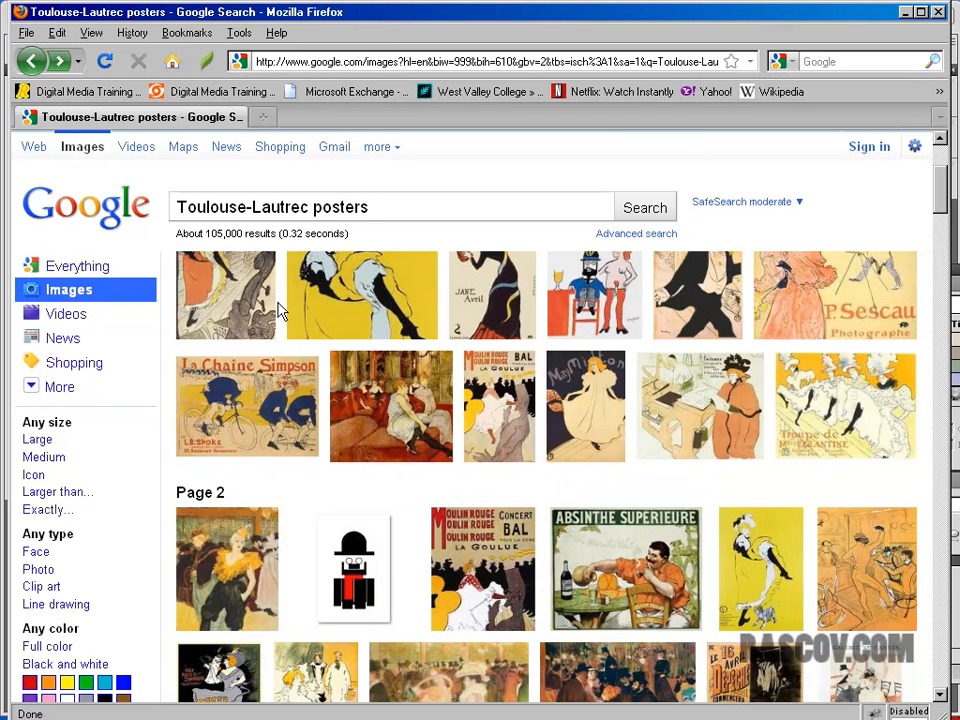
mouse_move(250, 432)
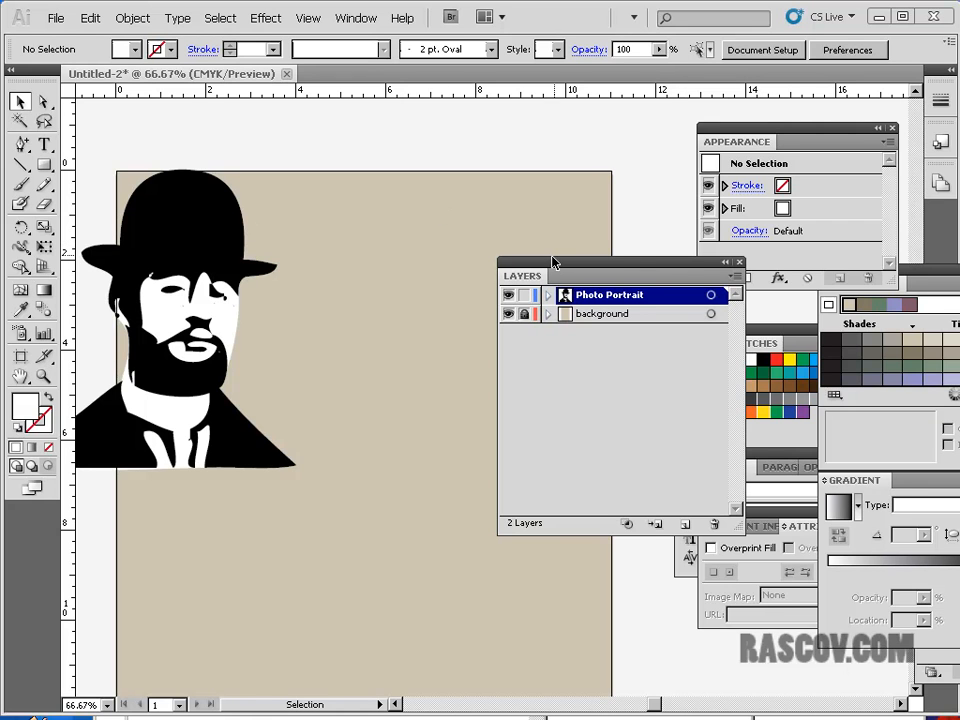
Step: Switch to Illustrator, move the Layers and Swatches panels clear of the artboard, and lock the Photo Portrait layer
left_click_drag(552, 262, 664, 236)
left_click_drag(560, 330, 698, 546)
left_click_drag(880, 565, 744, 442)
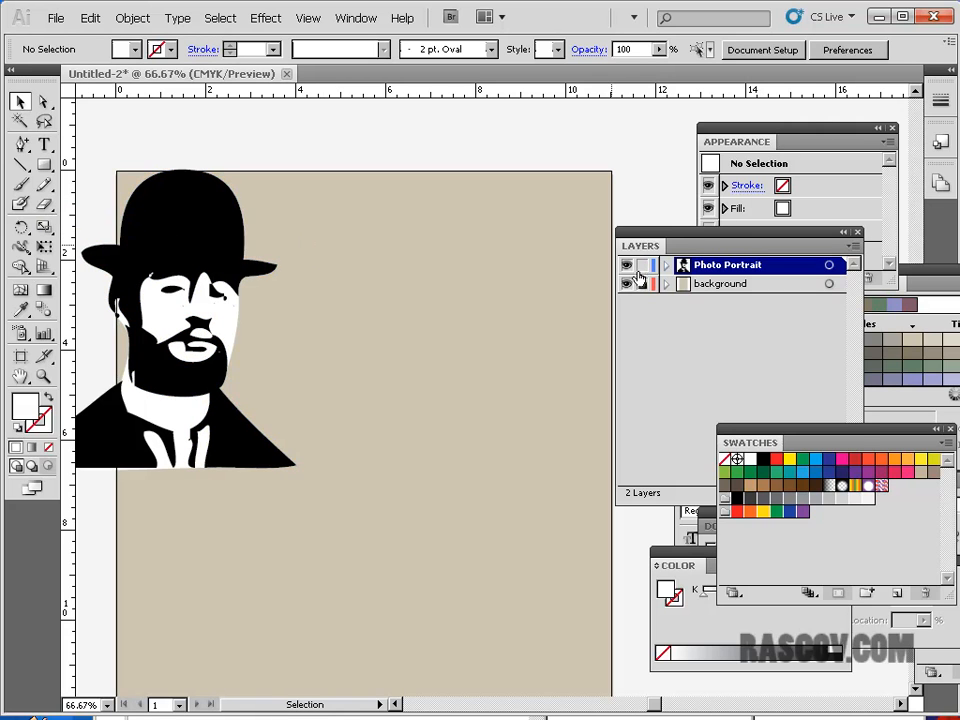
left_click(707, 243)
left_click_drag(707, 243, 726, 184)
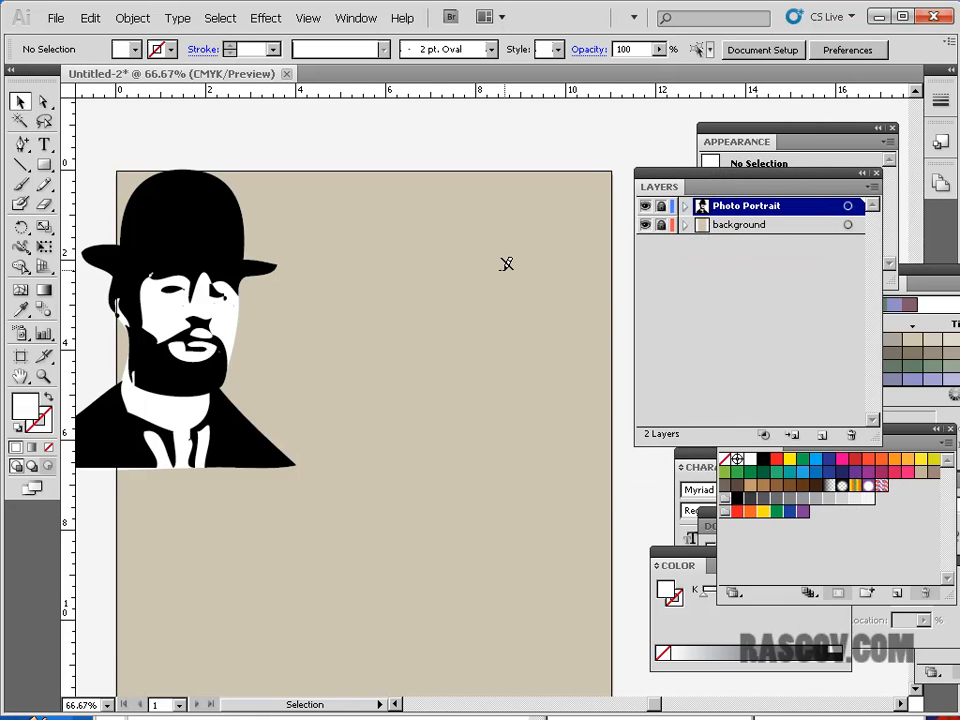
Step: Add a new layer above Photo Portrait and enter the point text "Toulouse-Lautrec" beside the portrait's hat
left_click(821, 437)
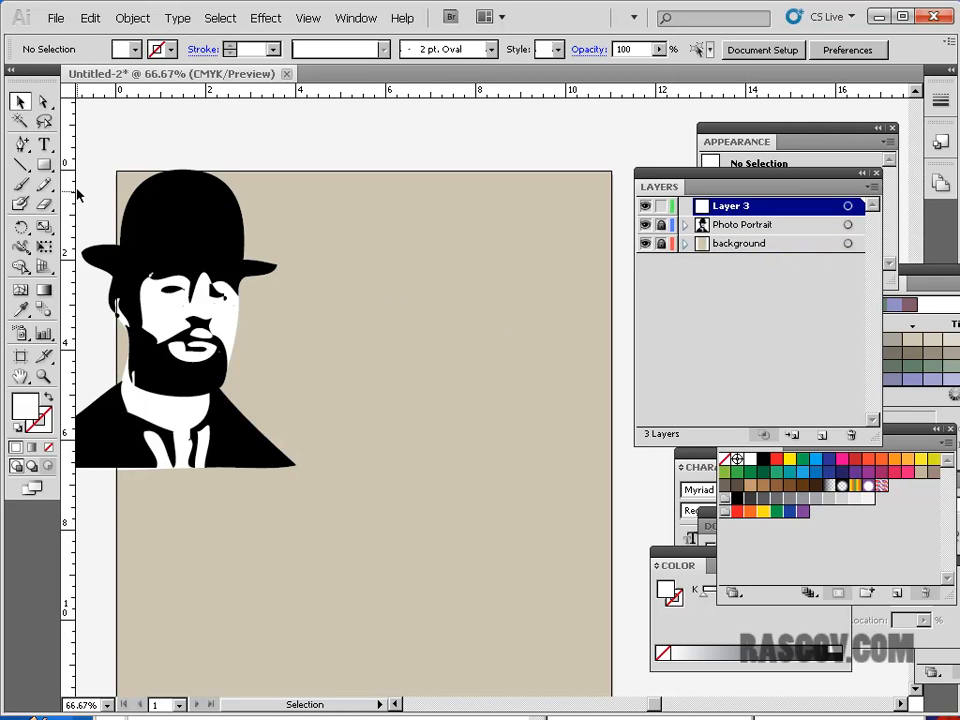
left_click(46, 145)
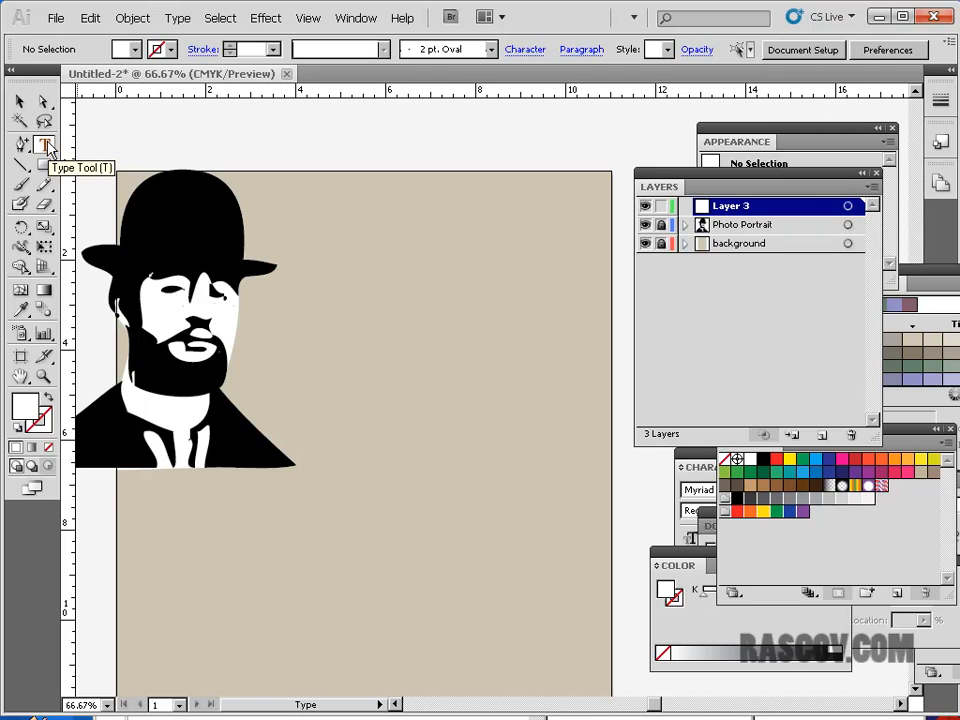
left_click(320, 243)
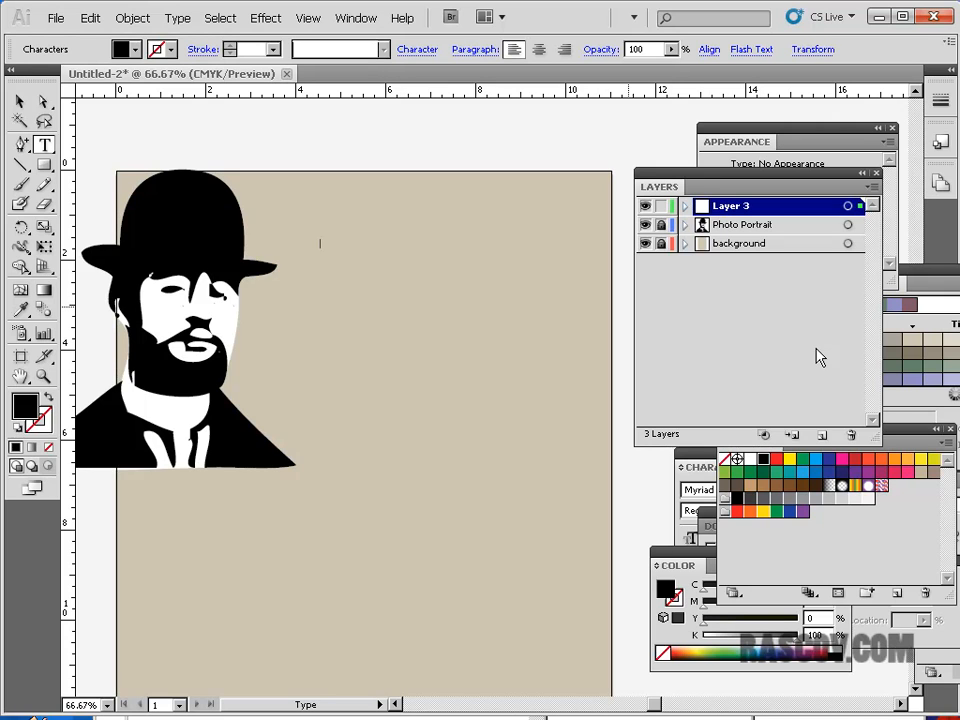
type("Toulouse-Lautrec")
Step: Switch to the lautrec folder, open Henri de Toulouse.doc in Word, and copy the bold name "Henri de Toulouse-Lautrec" from the opening line
left_click(880, 16)
left_click(240, 240)
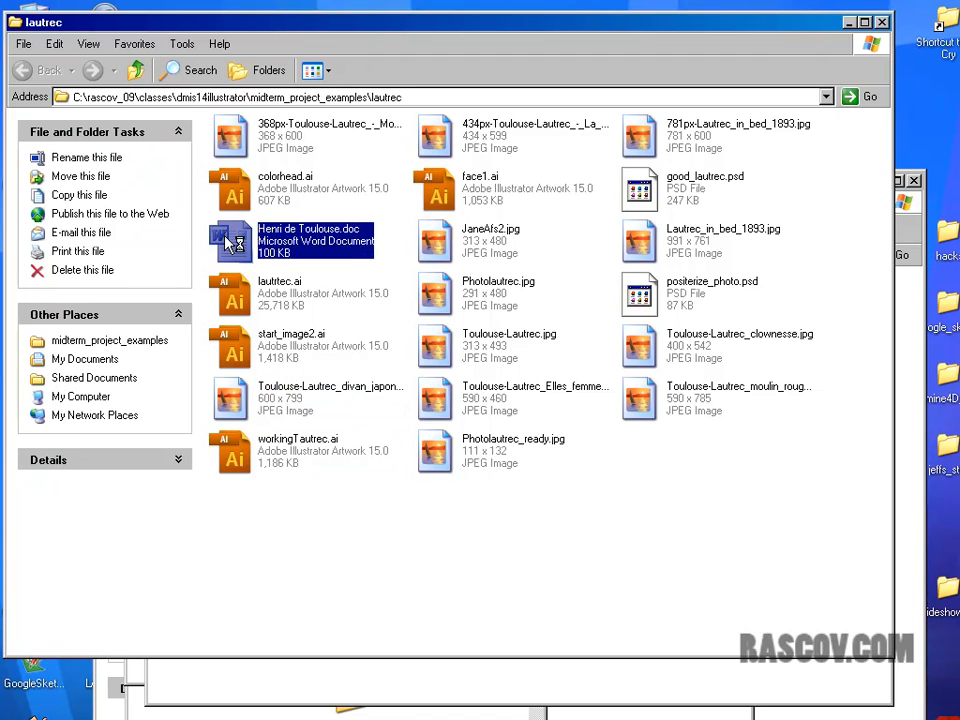
double_click(300, 243)
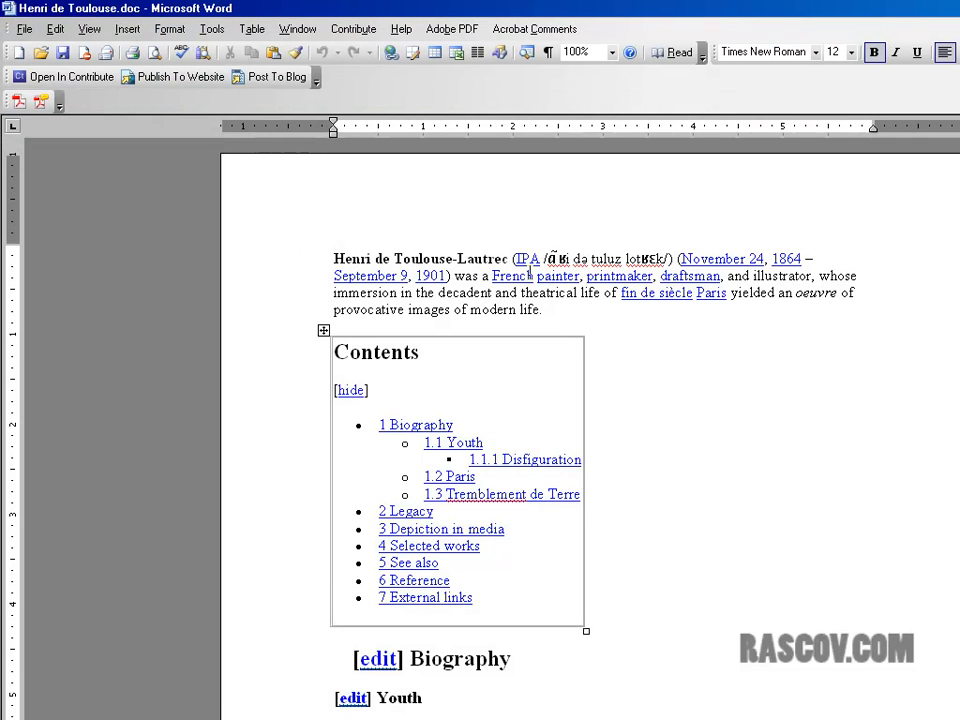
left_click_drag(511, 260, 334, 258)
key("ctrl+c")
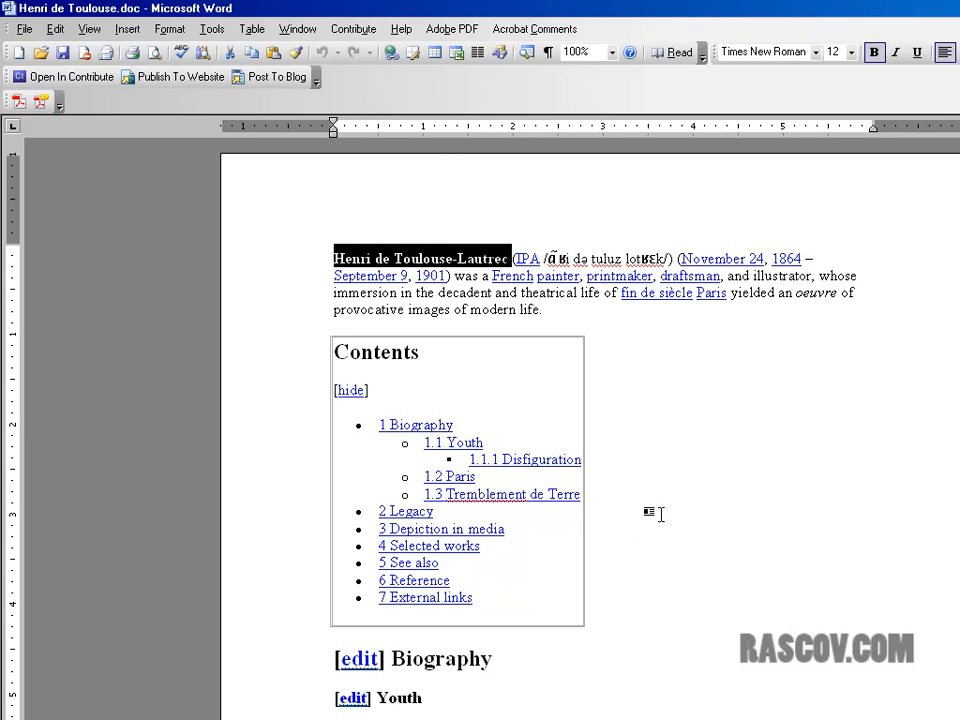
Step: Switch back to Illustrator and replace the "Toulouse-Lautrec" text with the copied "Henri de Toulouse-Lautrec"
left_click(957, 8)
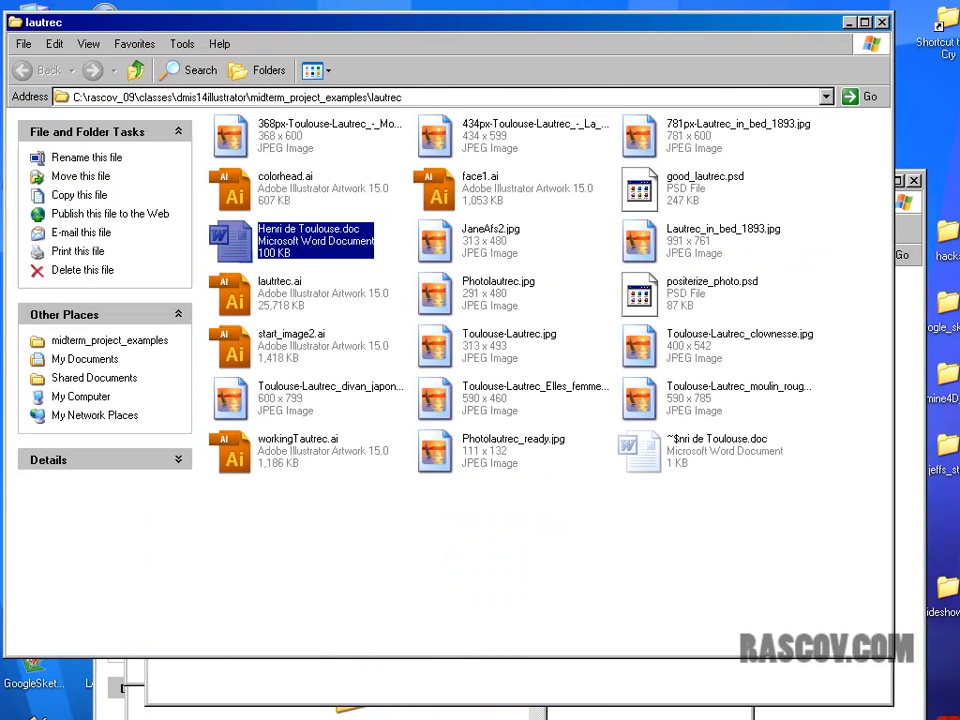
key("alt+Tab")
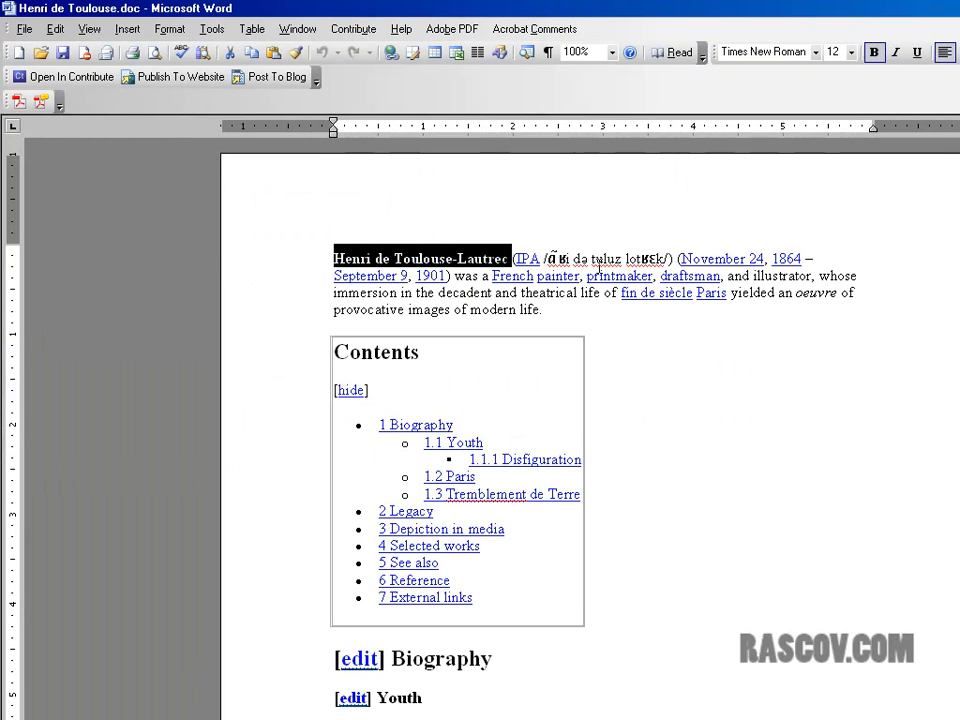
key("alt+Tab")
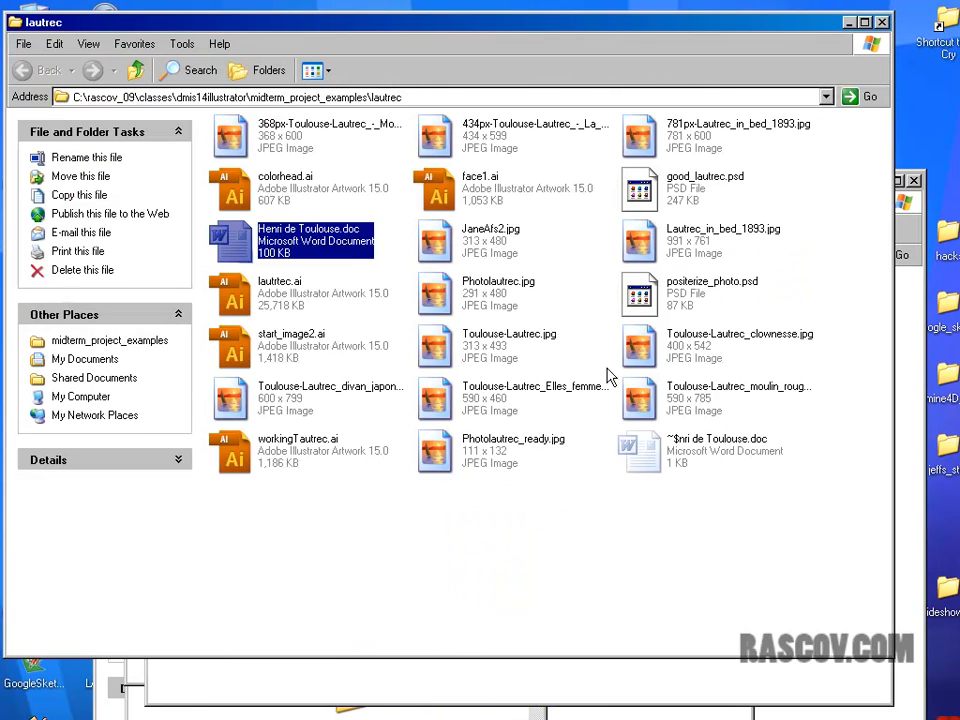
key("alt+Tab")
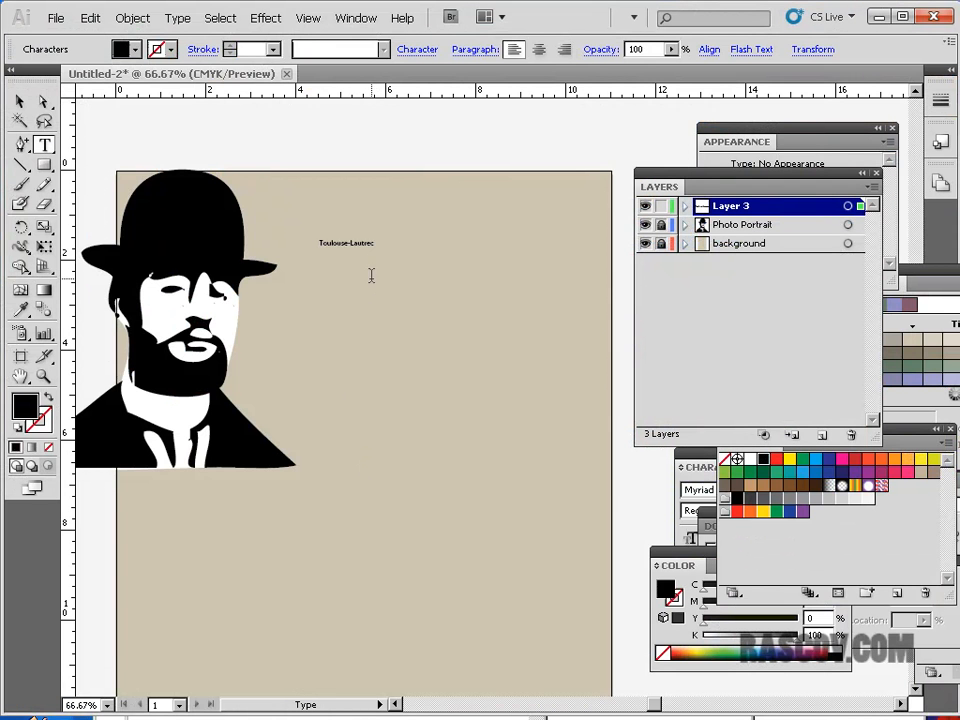
left_click_drag(373, 242, 281, 242)
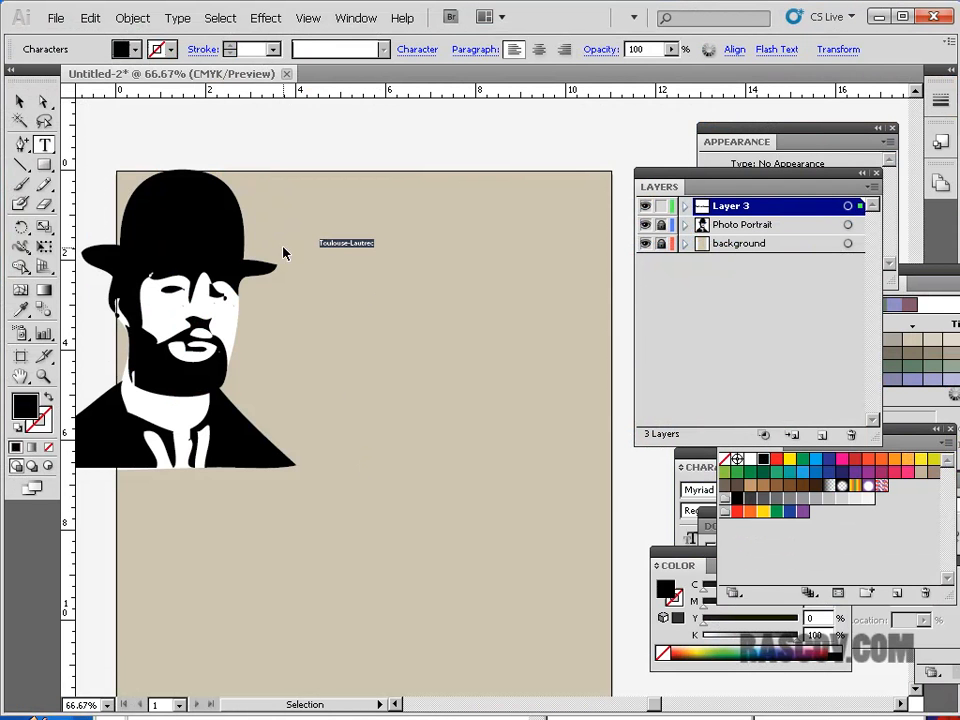
key("ctrl+v")
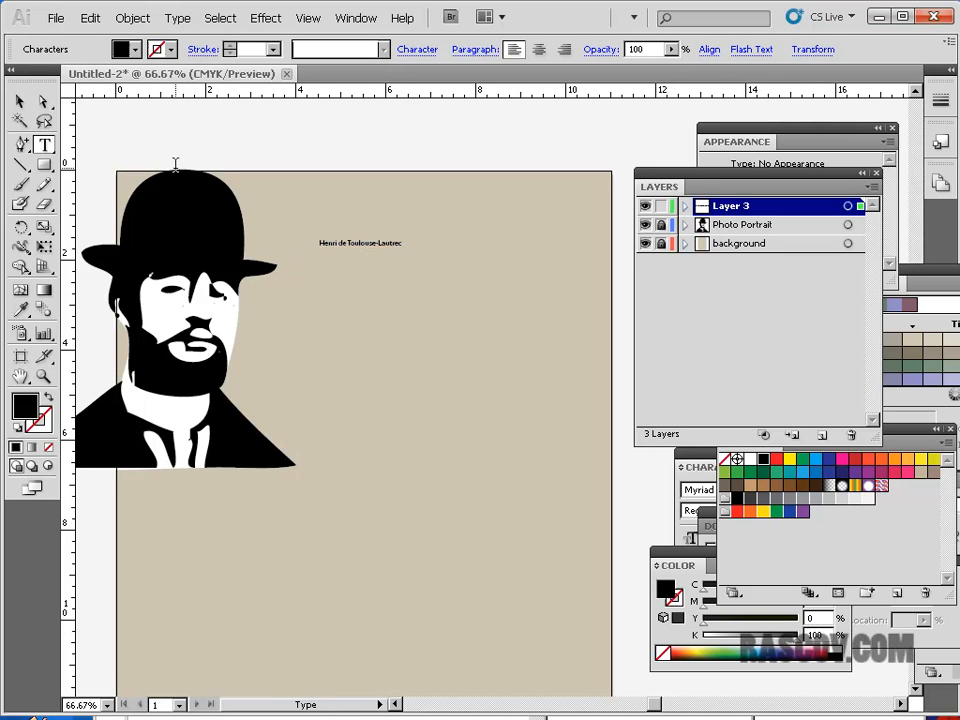
Step: Move the name text up near the poster's top edge and set its font size to 36 pt with the Character settings
left_click(20, 104)
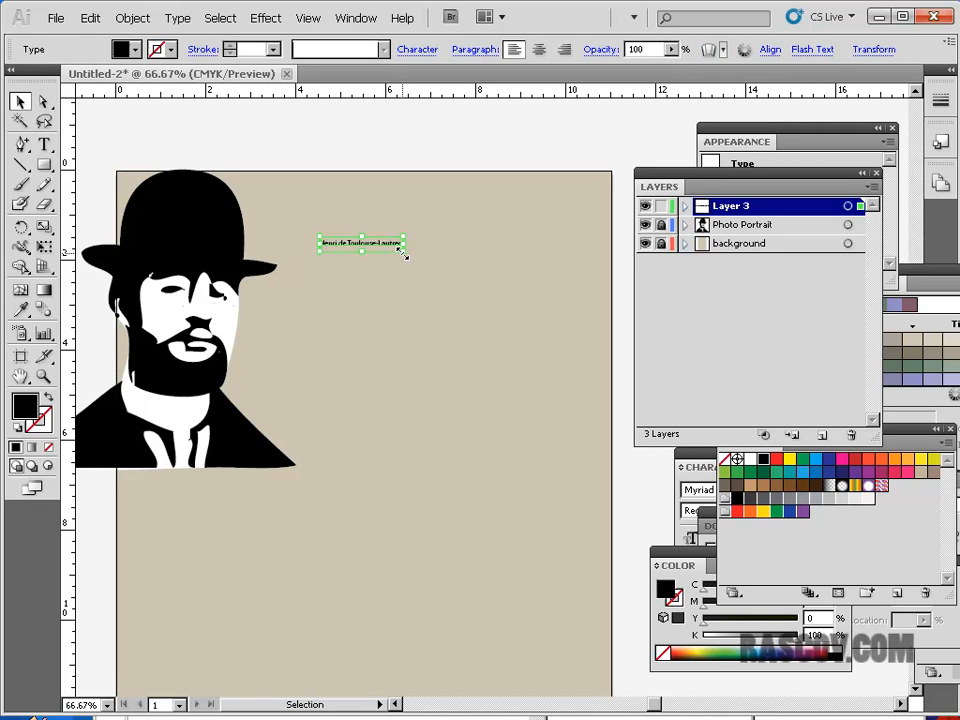
left_click_drag(362, 250, 417, 228)
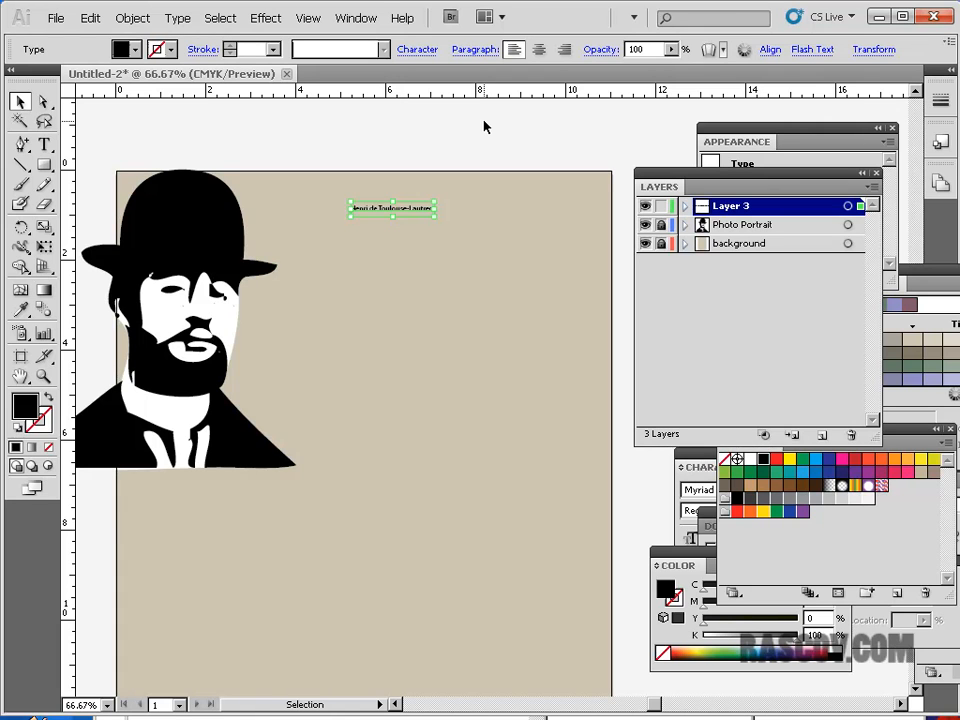
left_click(369, 19)
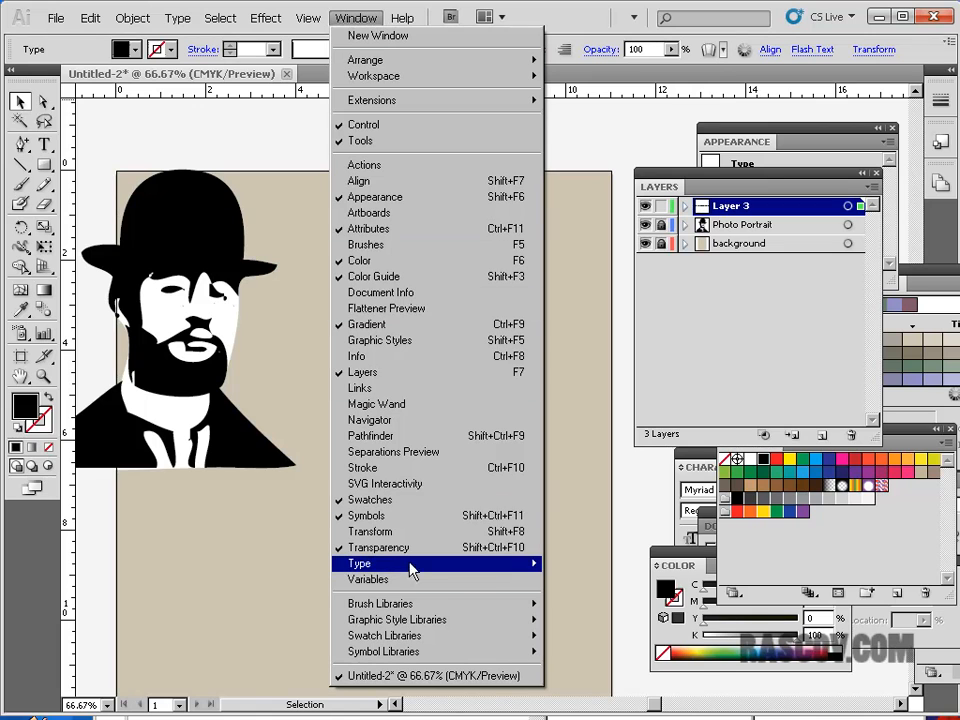
mouse_move(404, 566)
left_click(575, 563)
left_click_drag(727, 457, 443, 359)
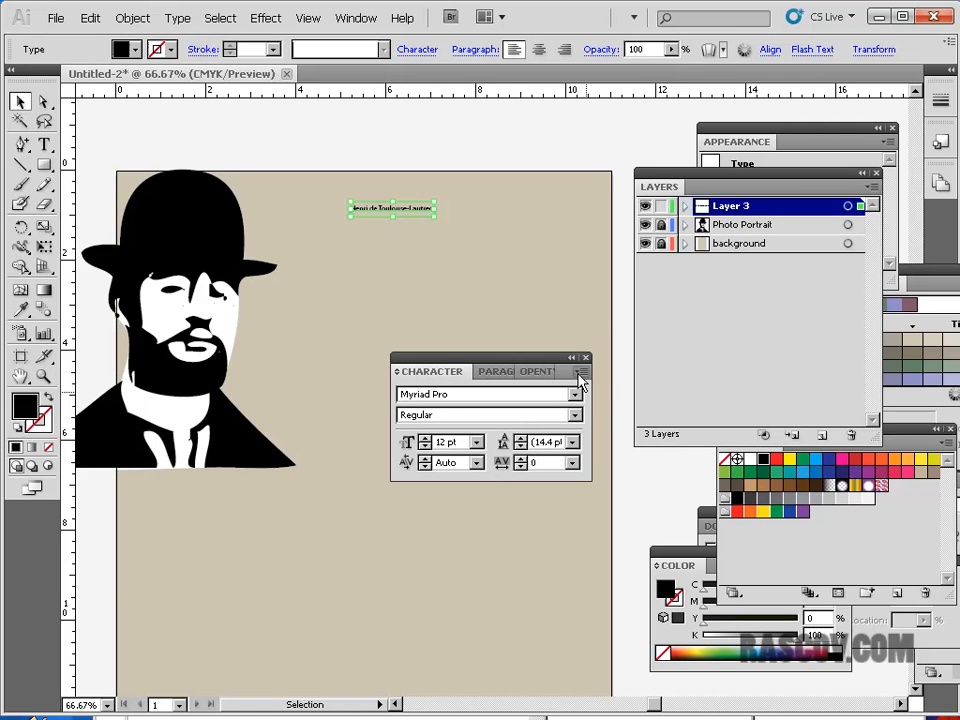
left_click(476, 442)
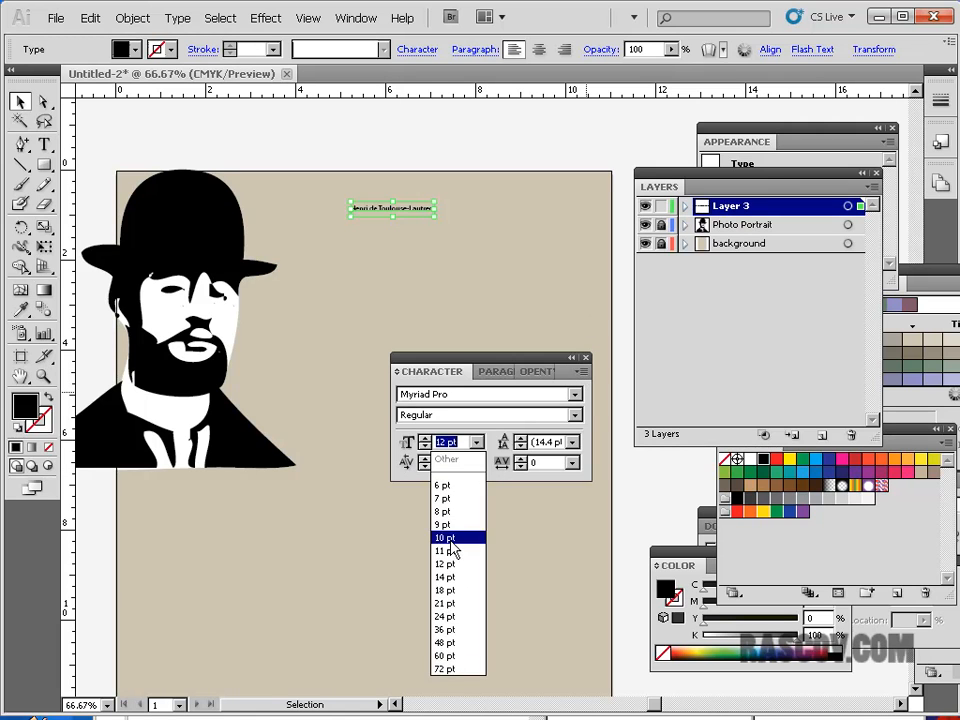
left_click(452, 630)
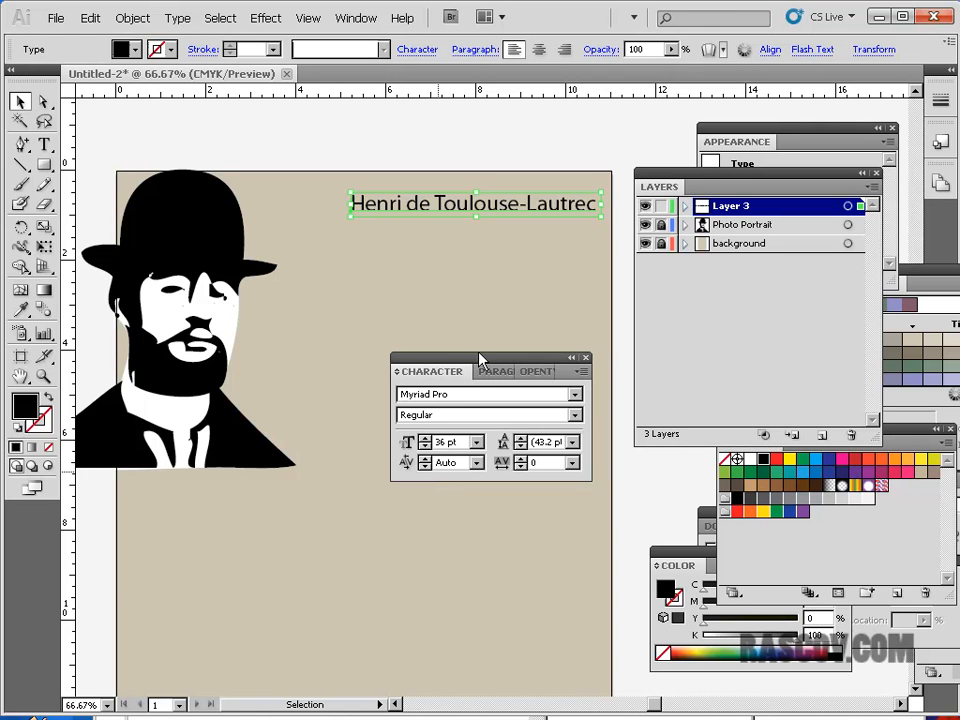
Step: Set the name text's font size to 48 pt and position it between the hat and the poster's right edge
left_click_drag(478, 358, 386, 327)
left_click_drag(560, 202, 490, 203)
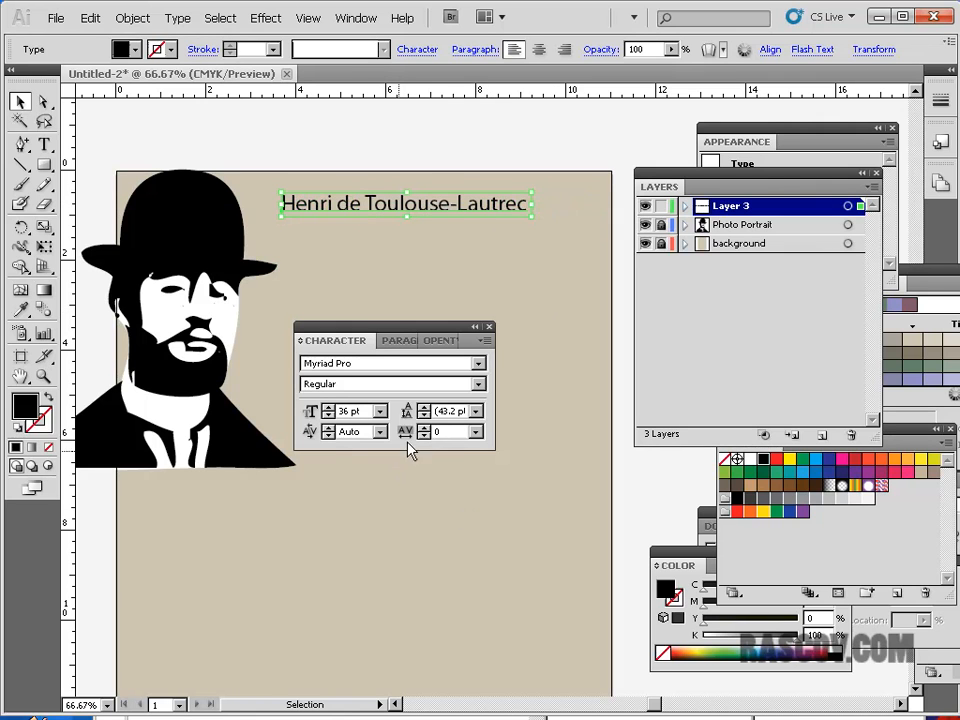
left_click(380, 411)
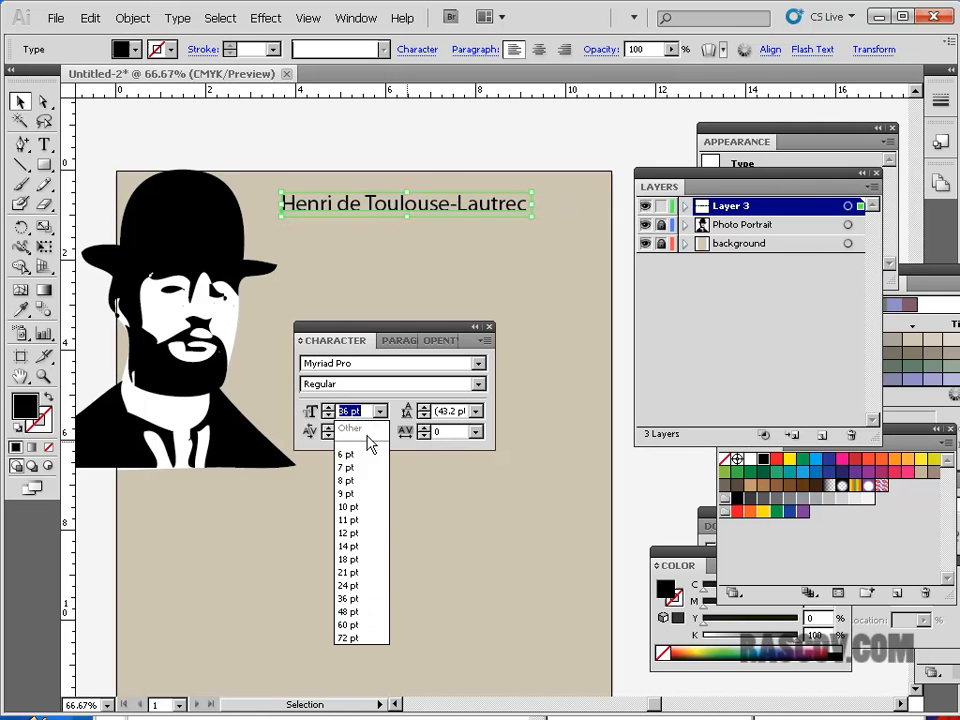
left_click(350, 611)
mouse_move(553, 196)
left_mouse_down()
mouse_move(509, 207)
mouse_move(540, 210)
left_mouse_up()
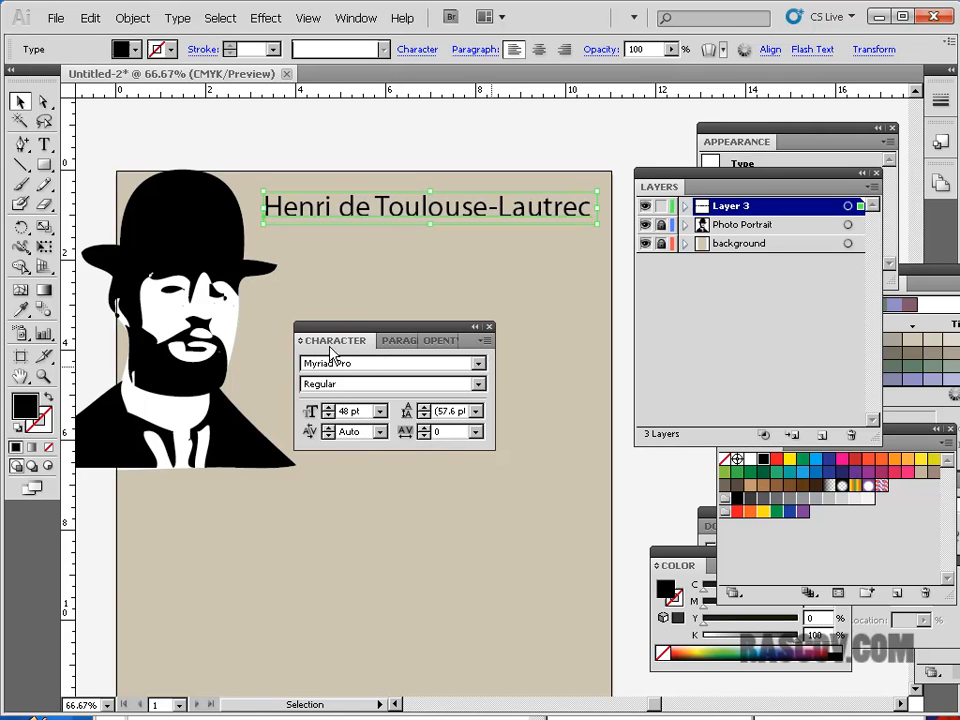
left_click(480, 365)
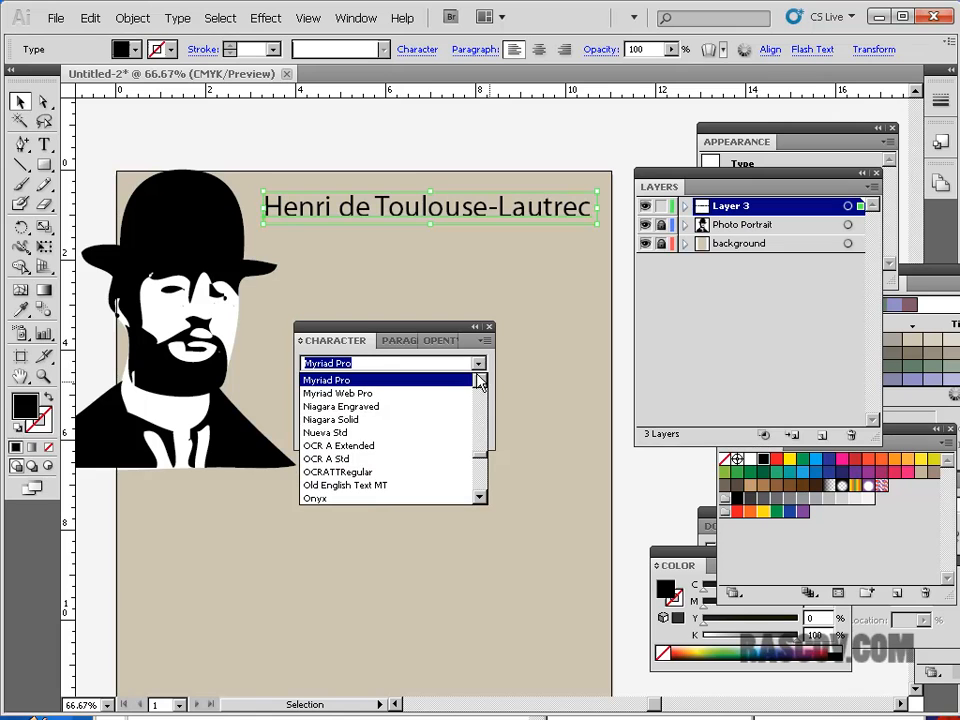
left_click(480, 366)
left_click(480, 366)
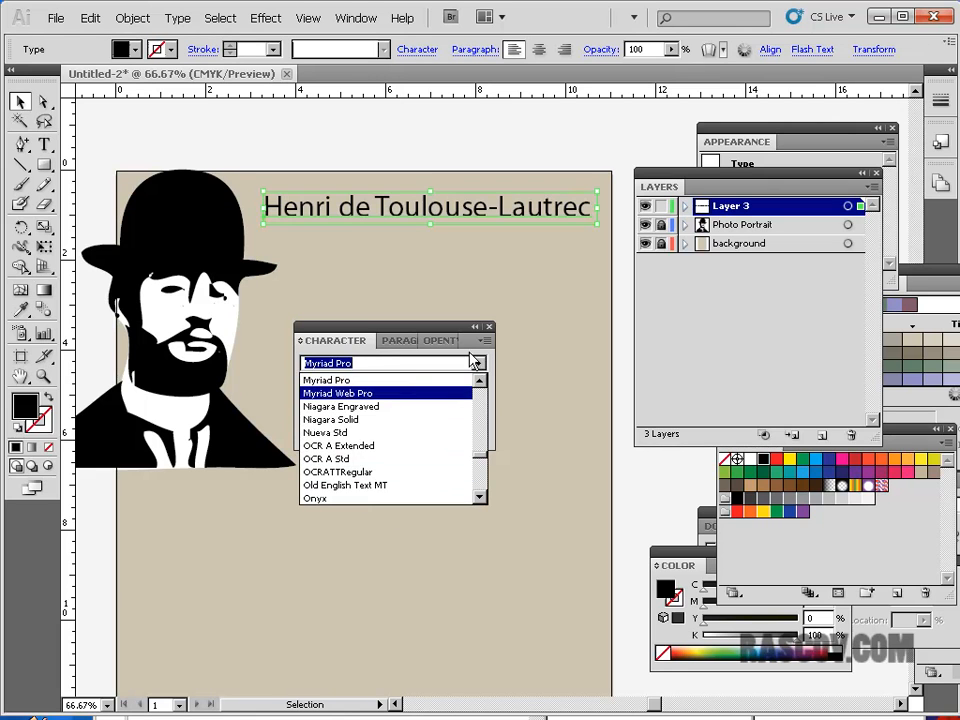
left_click(463, 365)
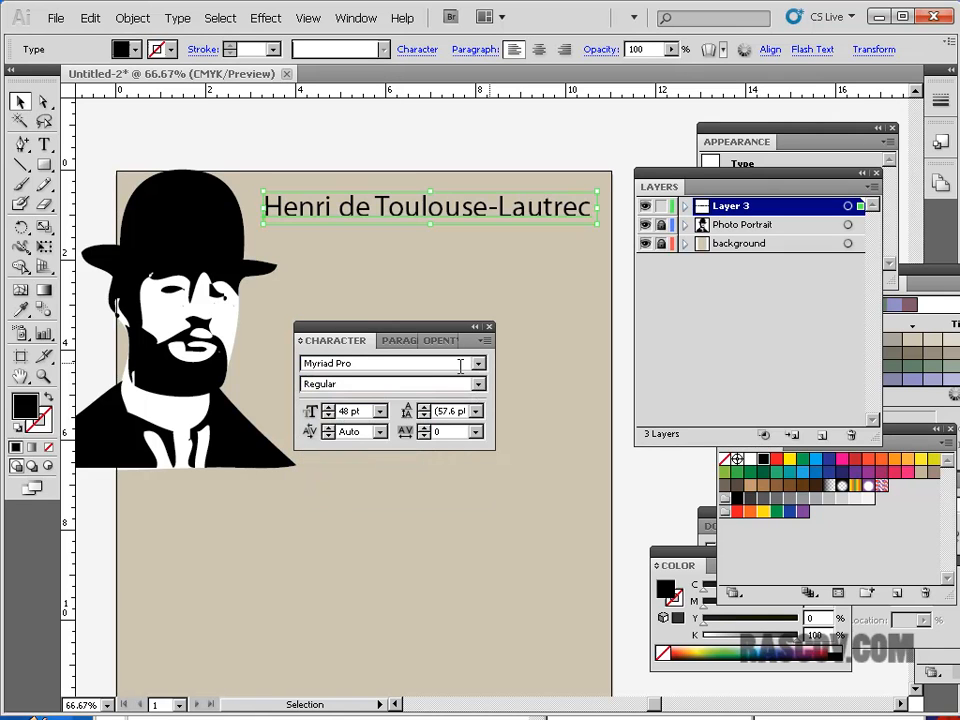
Step: Set the name text's font to Trebuchet MS Bold and shift the text over next to the portrait's hat
left_click(177, 18)
mouse_move(187, 38)
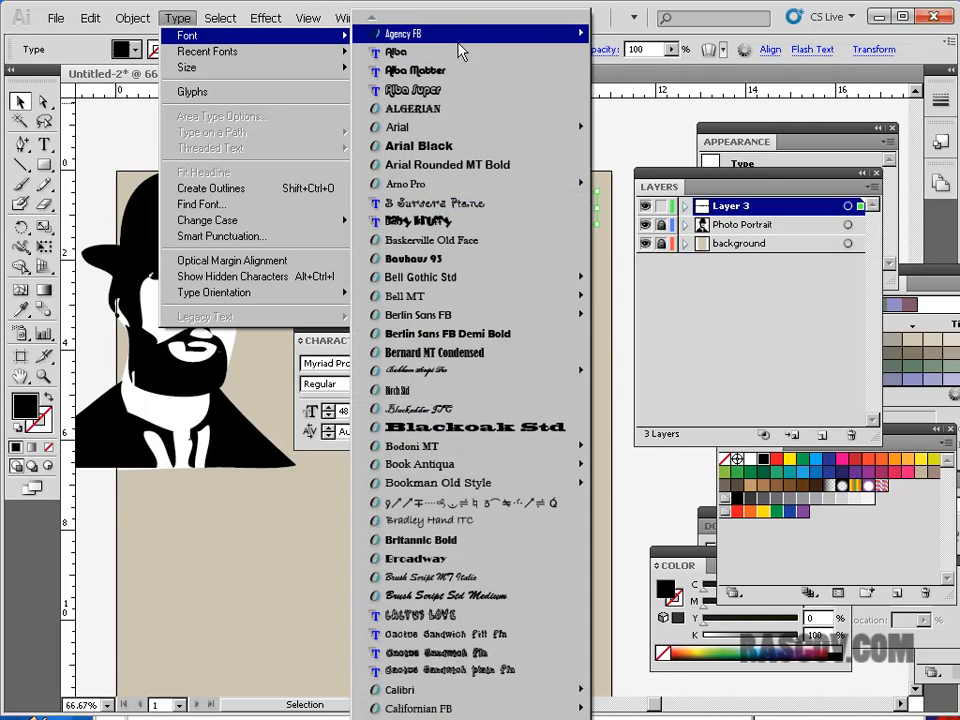
mouse_move(459, 44)
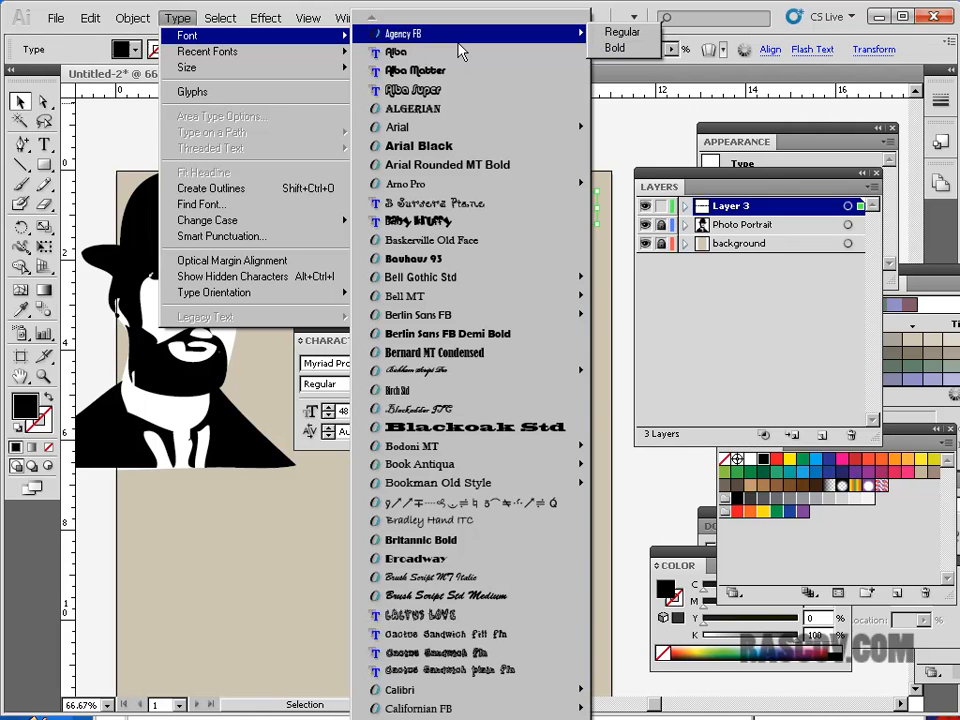
mouse_move(488, 184)
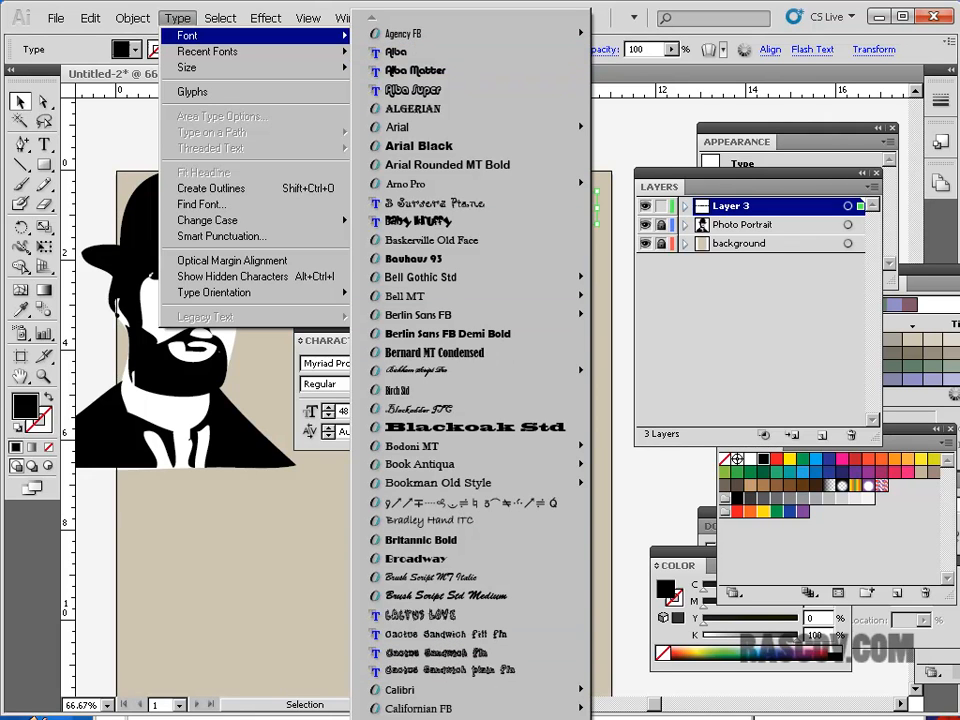
scroll(470, 400, "down", 3)
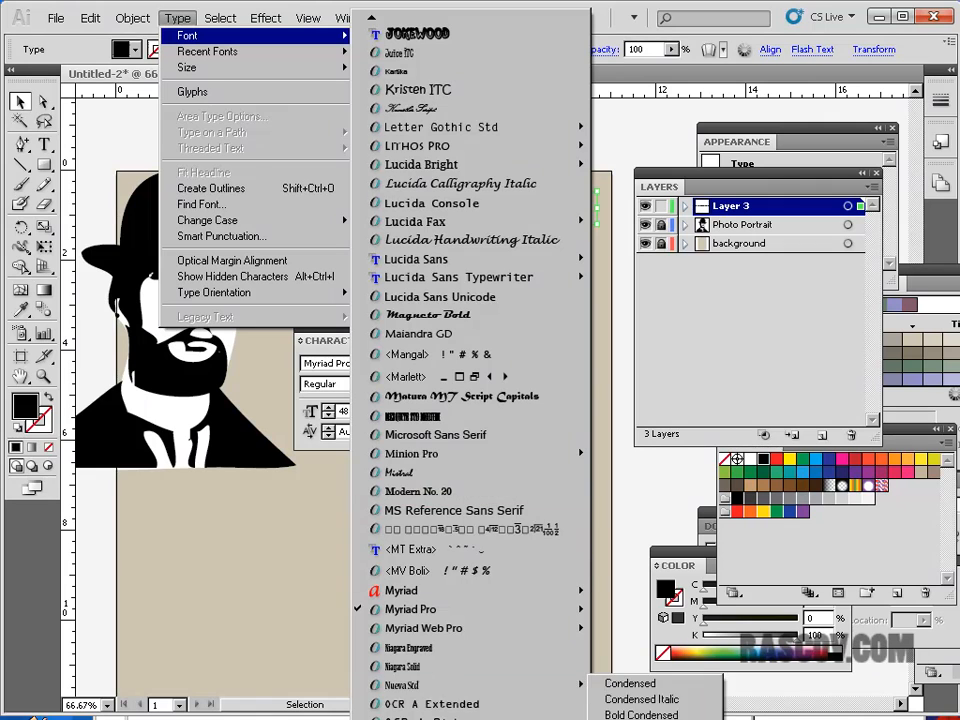
scroll(470, 370, "down", 5)
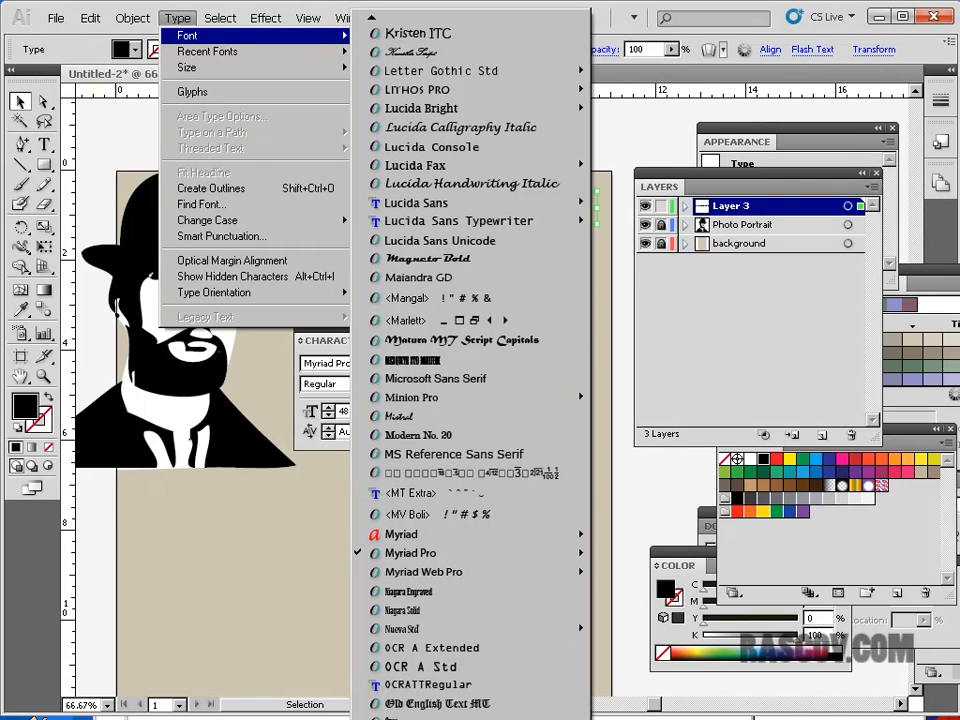
scroll(470, 370, "down", 6)
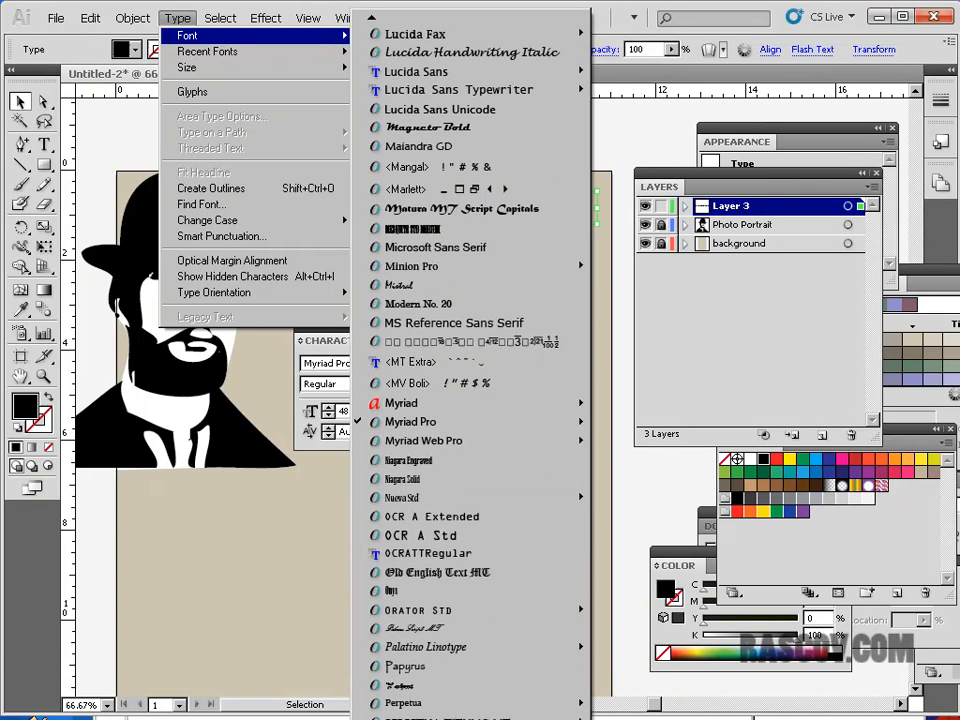
scroll(470, 370, "down", 1)
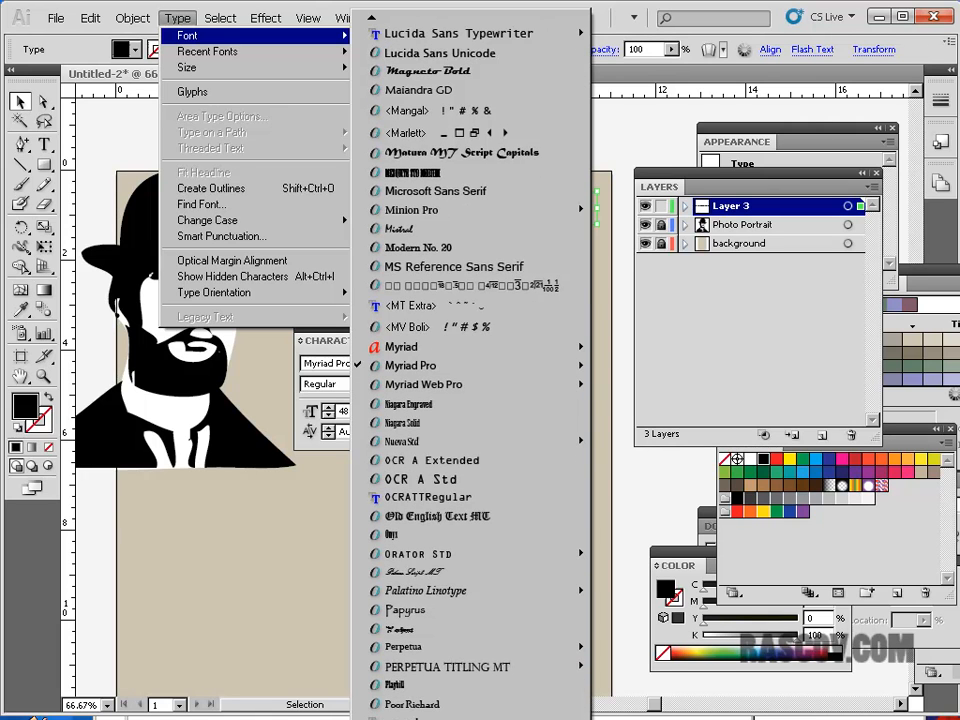
scroll(470, 370, "down", 1)
scroll(470, 370, "down", 1)
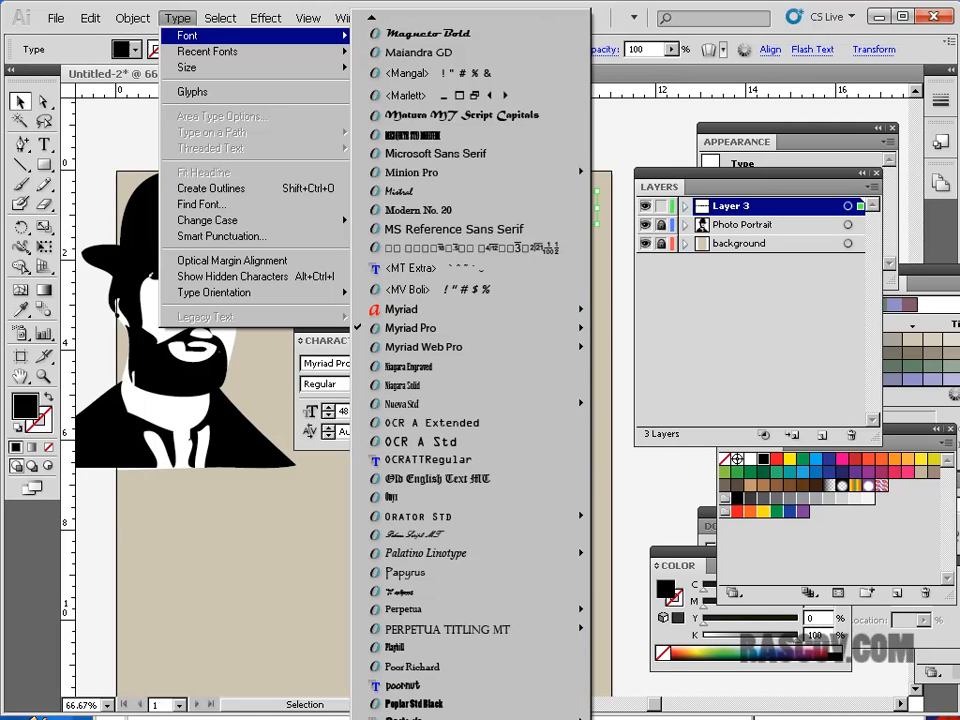
scroll(470, 370, "down", 1)
scroll(470, 370, "down", 12)
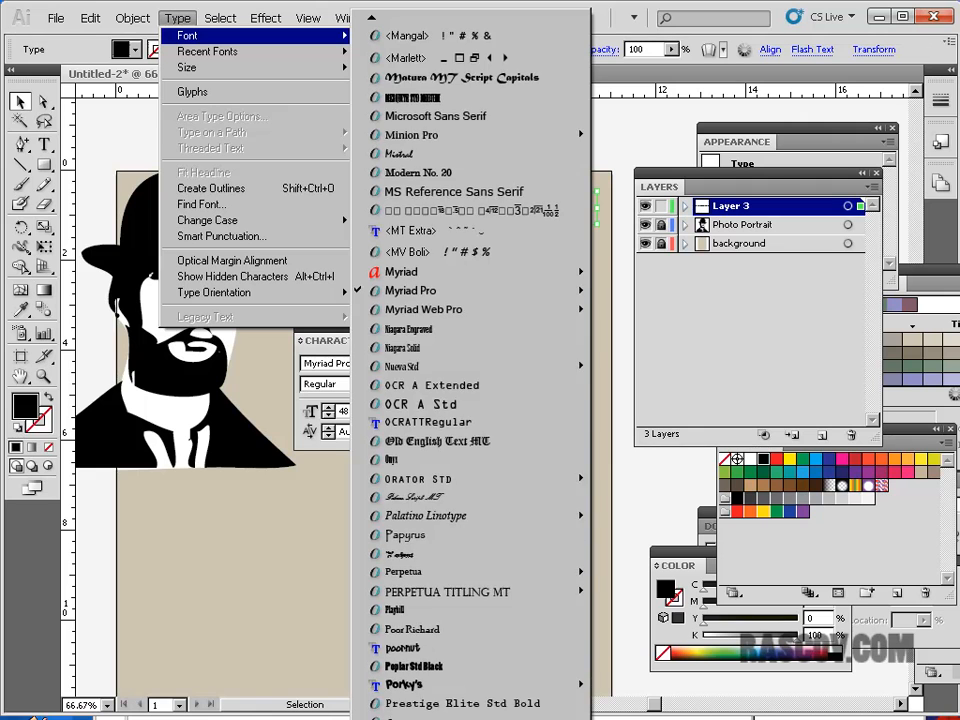
scroll(470, 370, "down", 18)
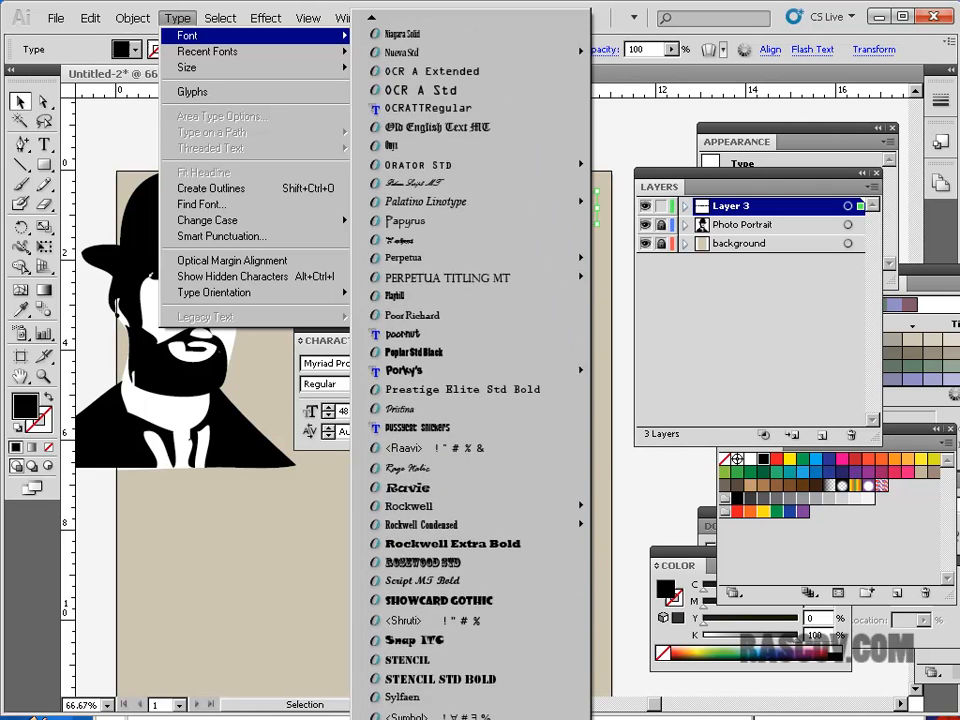
scroll(493, 574, "down", 2)
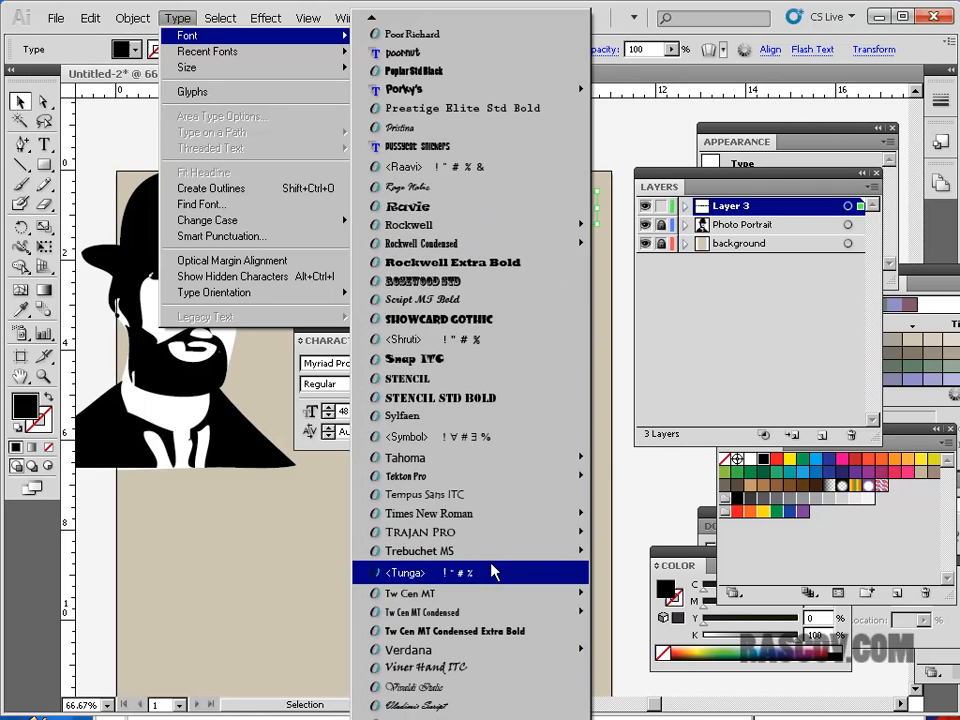
mouse_move(480, 551)
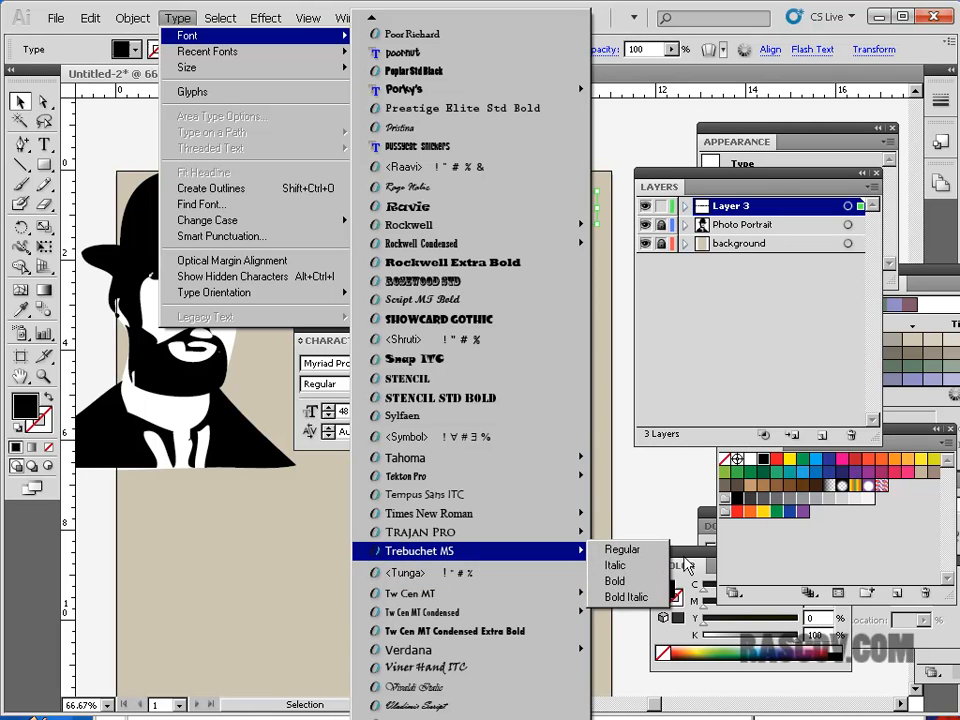
left_click(625, 581)
left_click_drag(503, 213, 476, 212)
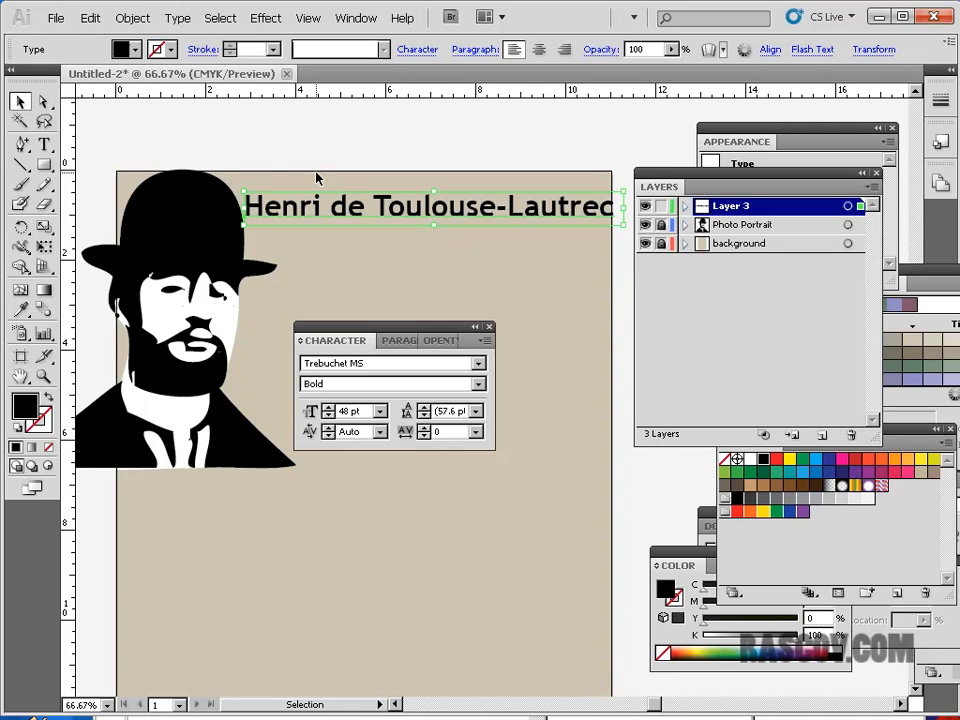
Step: Save the poster in the lautrec folder as an Adobe Illustrator file named spring2011_artist.ai, keeping the default Illustrator options
left_click(55, 18)
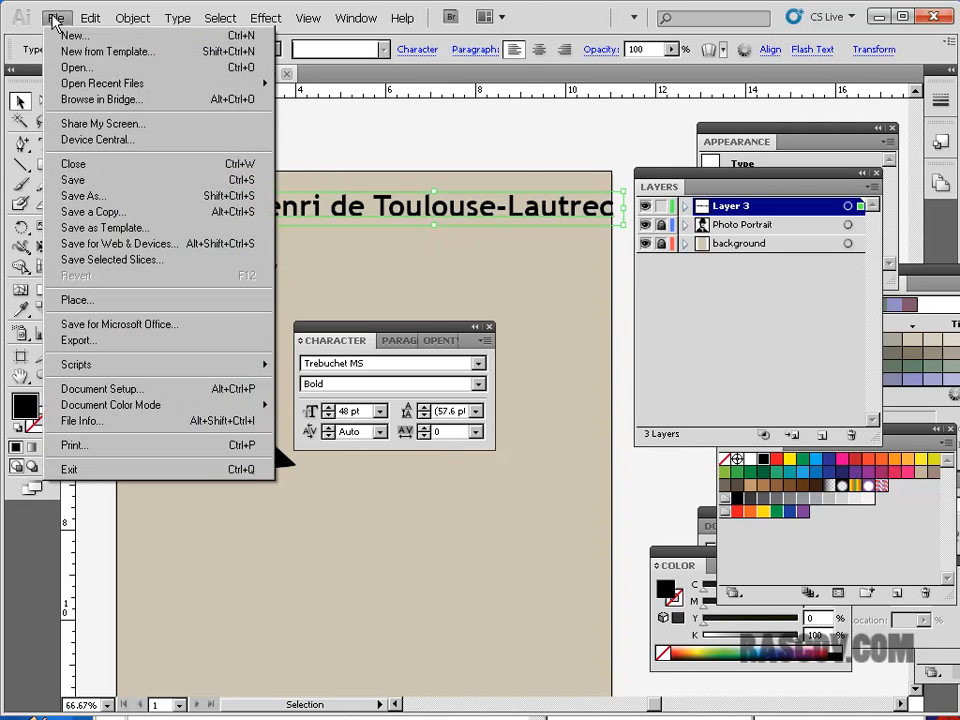
left_click(111, 197)
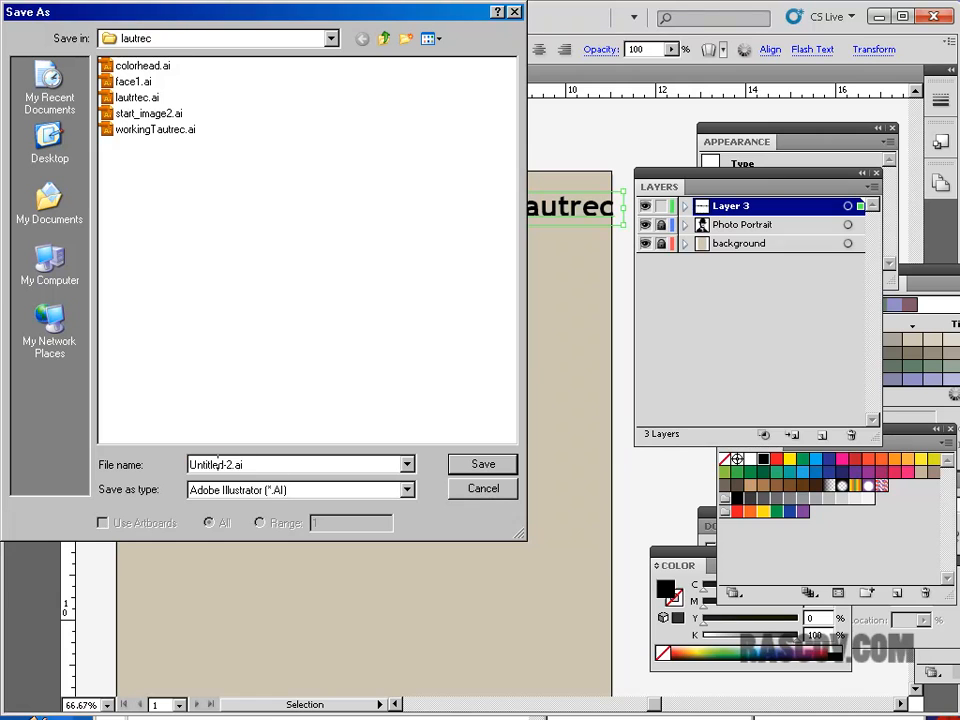
type("spring20")
type("111_")
key("BackSpace")
key("BackSpace")
key("BackSpace")
type("1_artist")
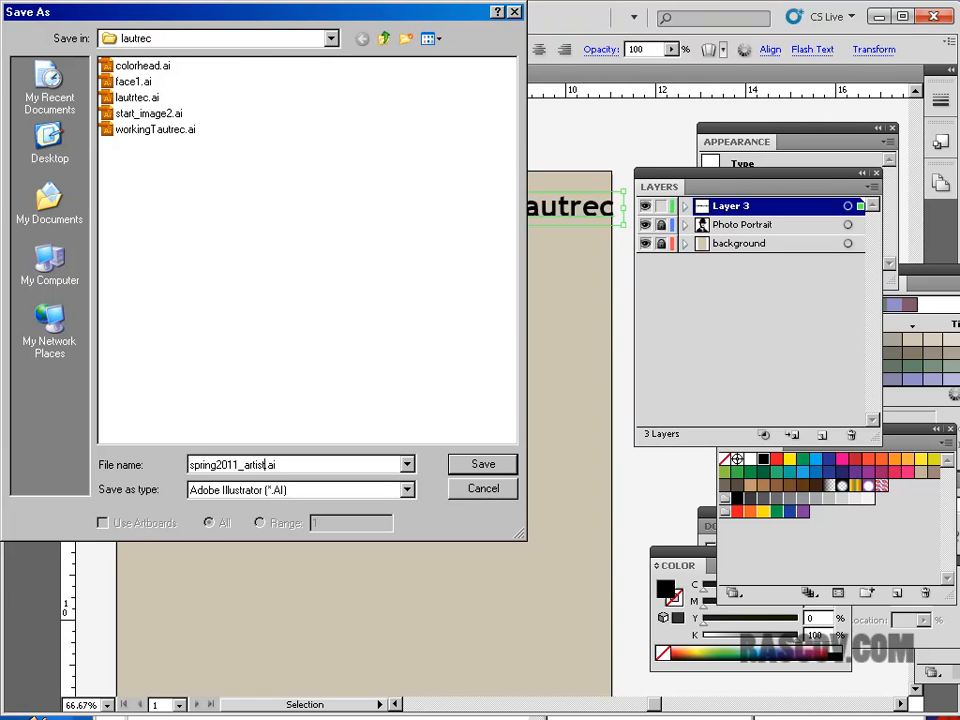
left_click(514, 466)
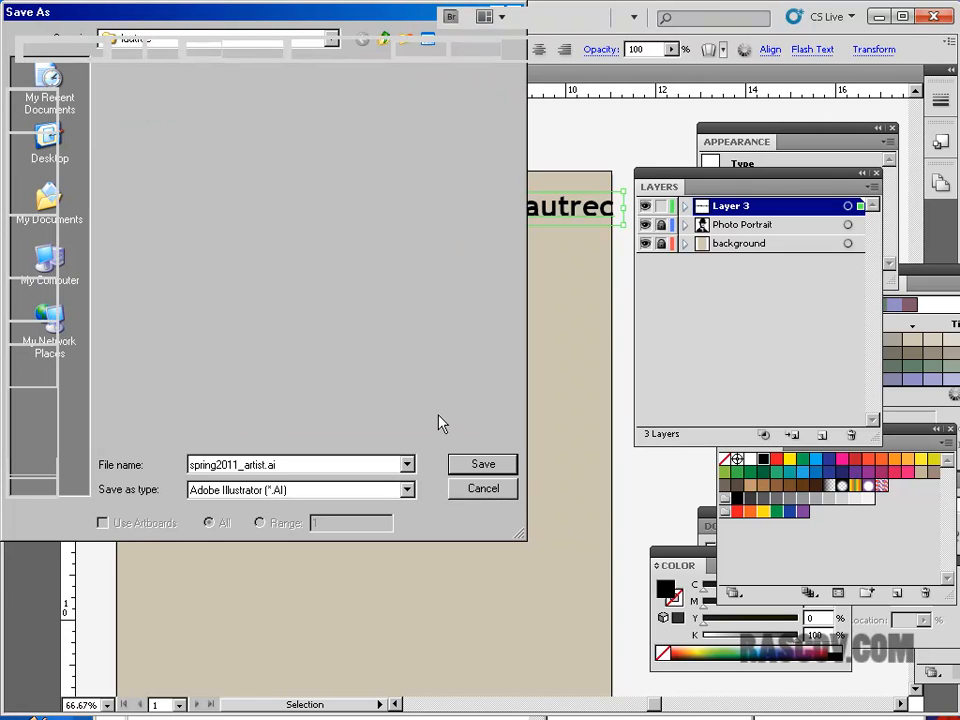
left_click(665, 132)
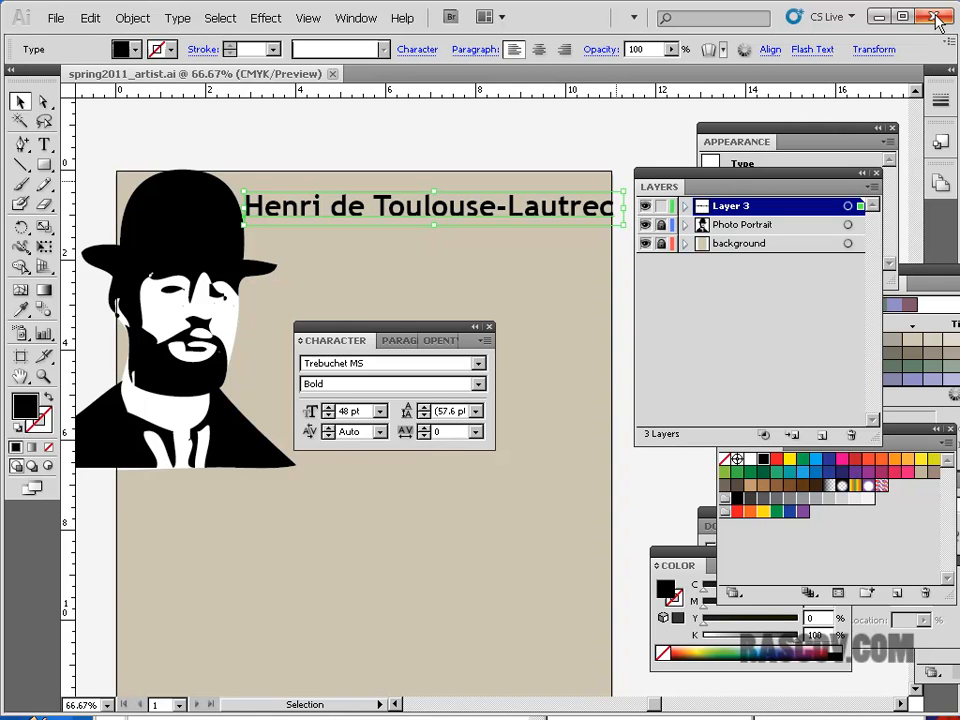
Step: Minimize Illustrator to view the lautrec folder, and switch to the dmis14cclass_lesson7.html page in the web editor
left_click(880, 17)
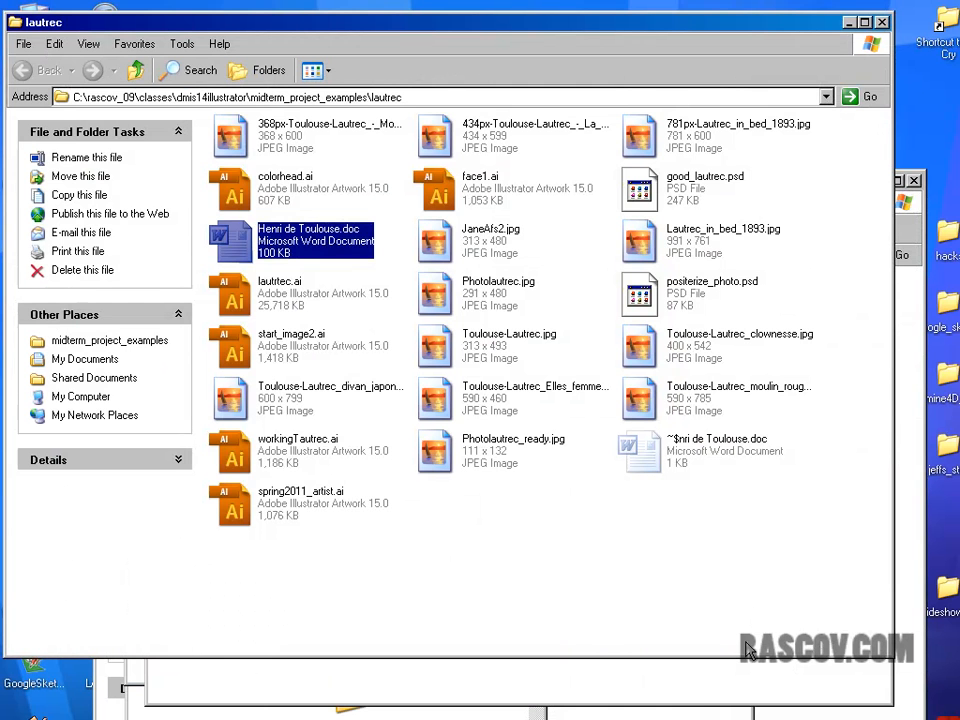
key("alt+Tab")
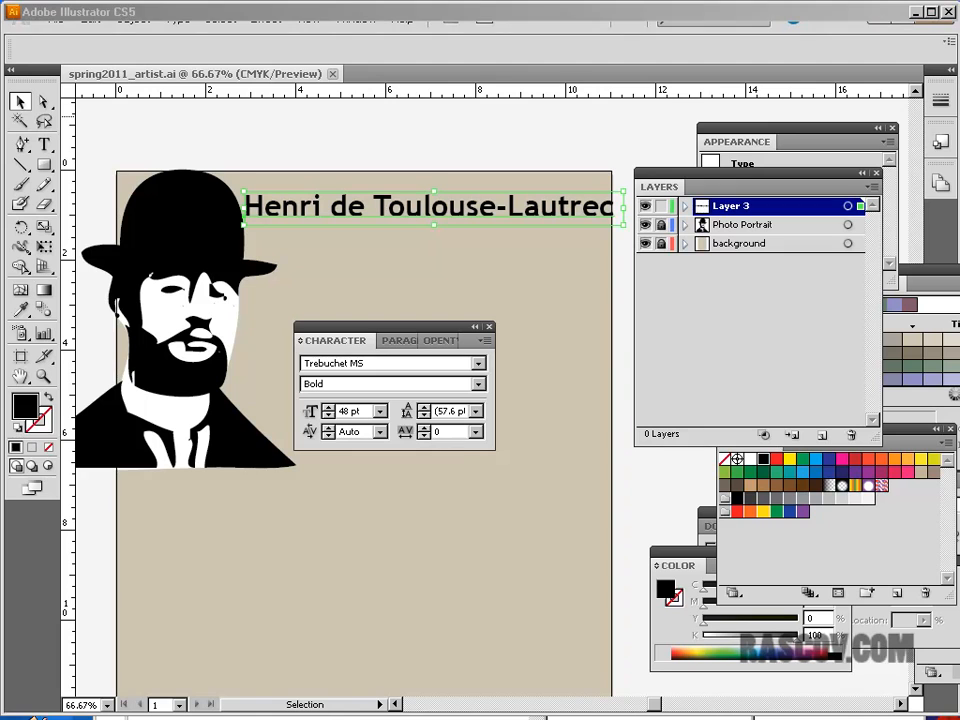
key("alt+Tab")
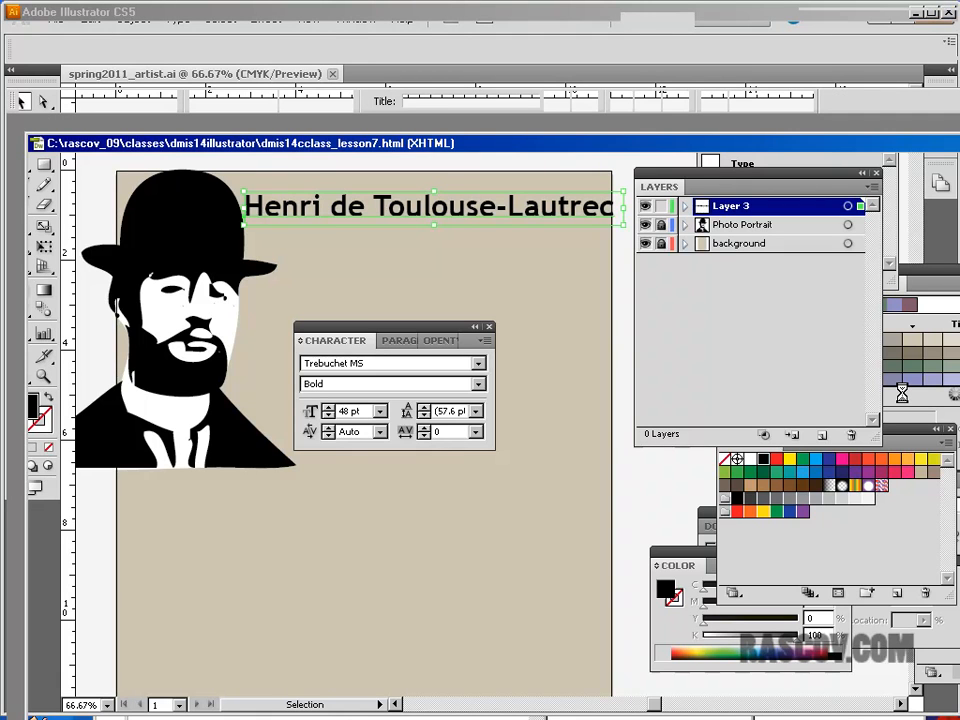